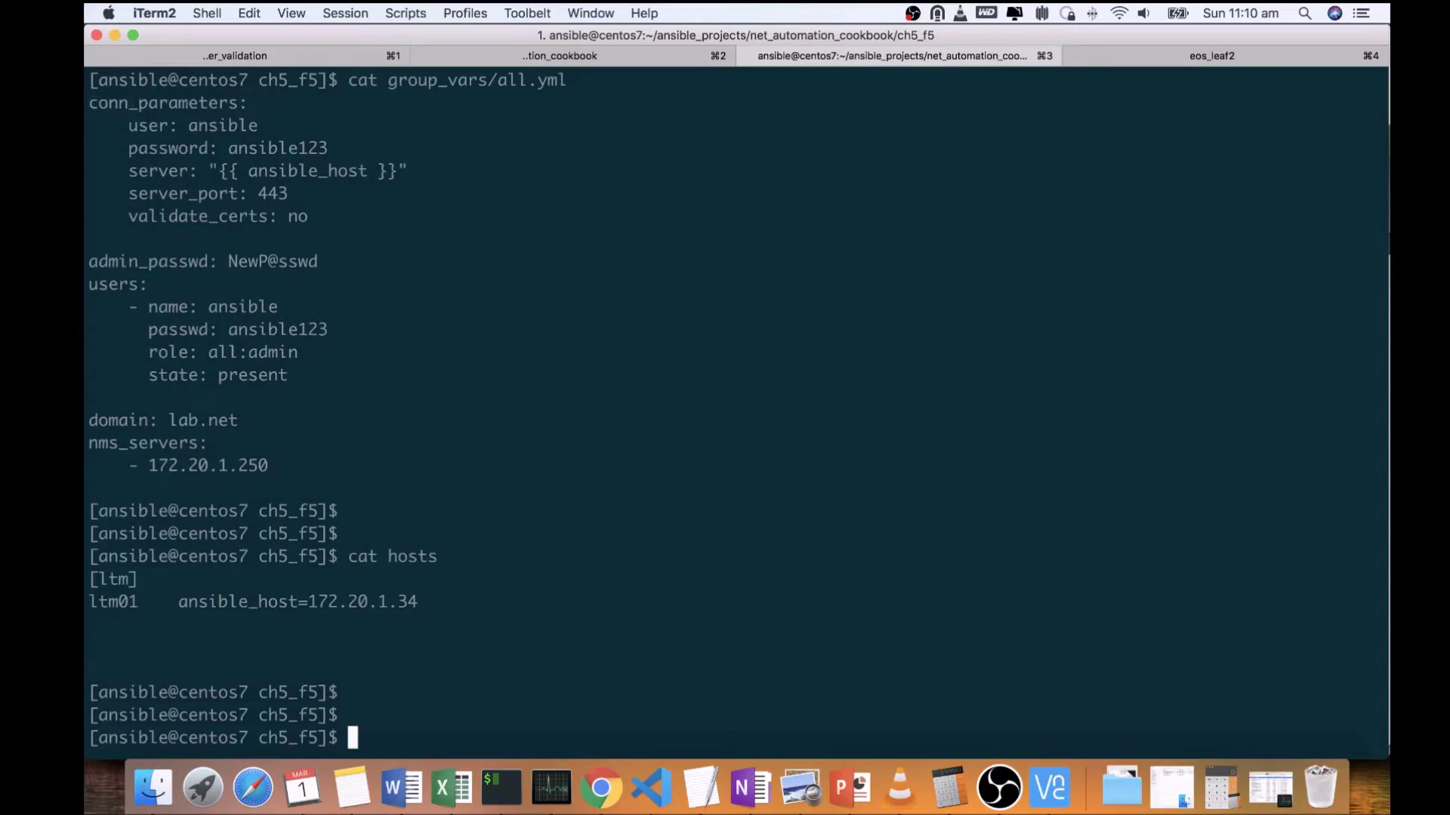
type("pl")
key("Tab")
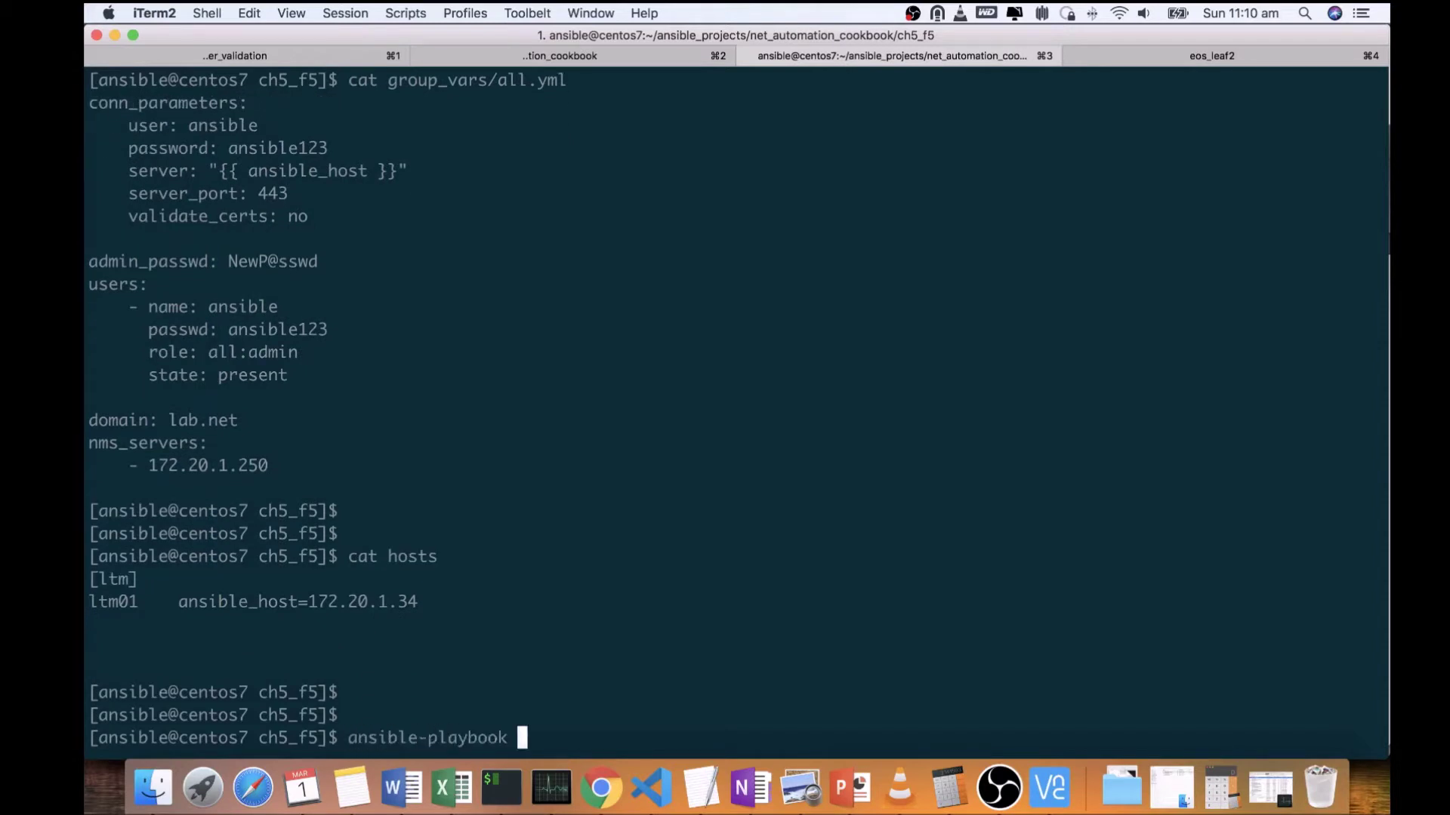
key("ctrl+u")
- List the project directory's files and the tasks of the pb_f5_onboard.yml playbook using --list-tasks
type("ll")
key("Return")
type("ansible-pl")
key("Tab")
type("p")
key("Tab")
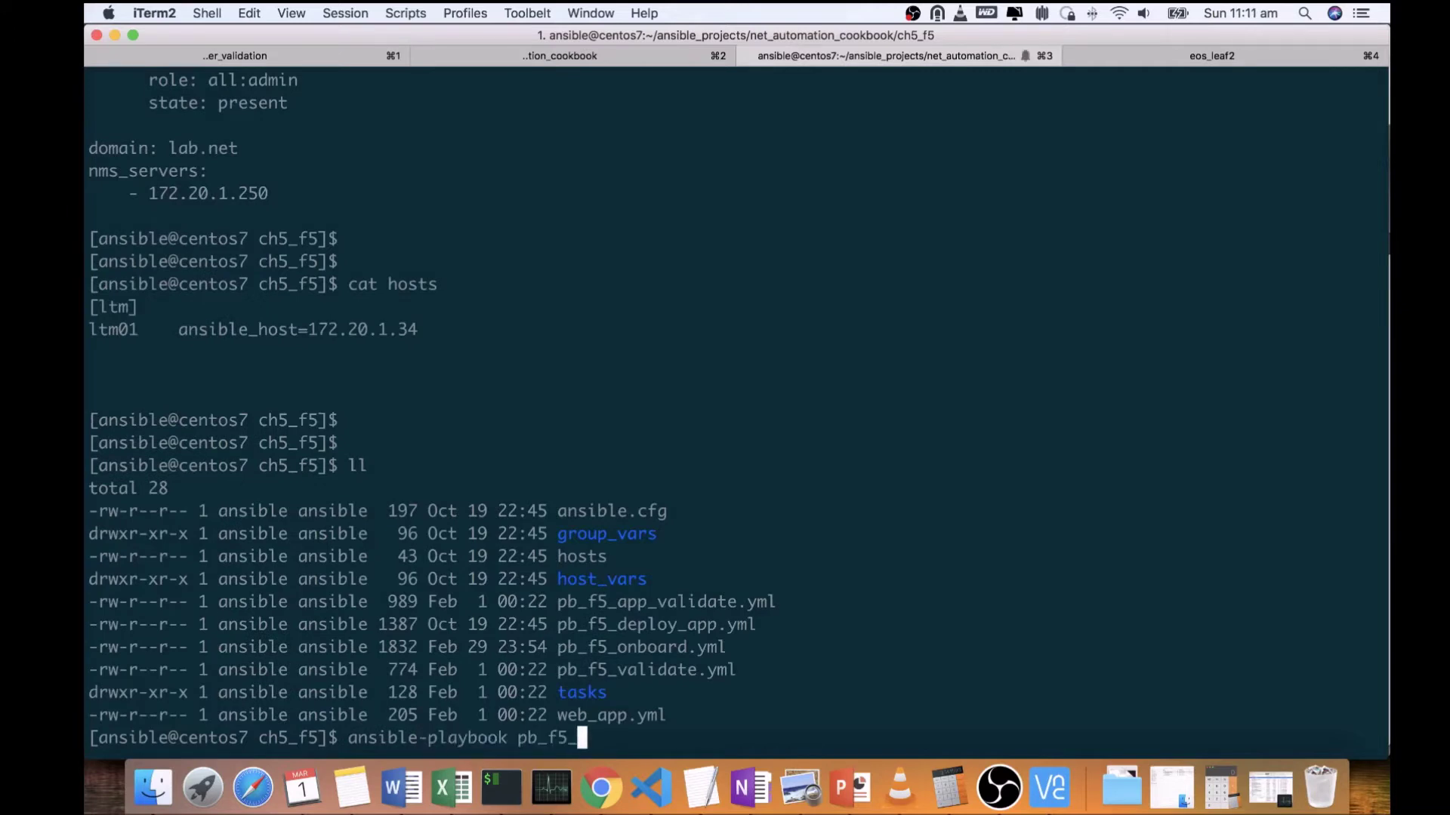
type("o")
key("Tab")
type("--list-tasks")
key("Return")
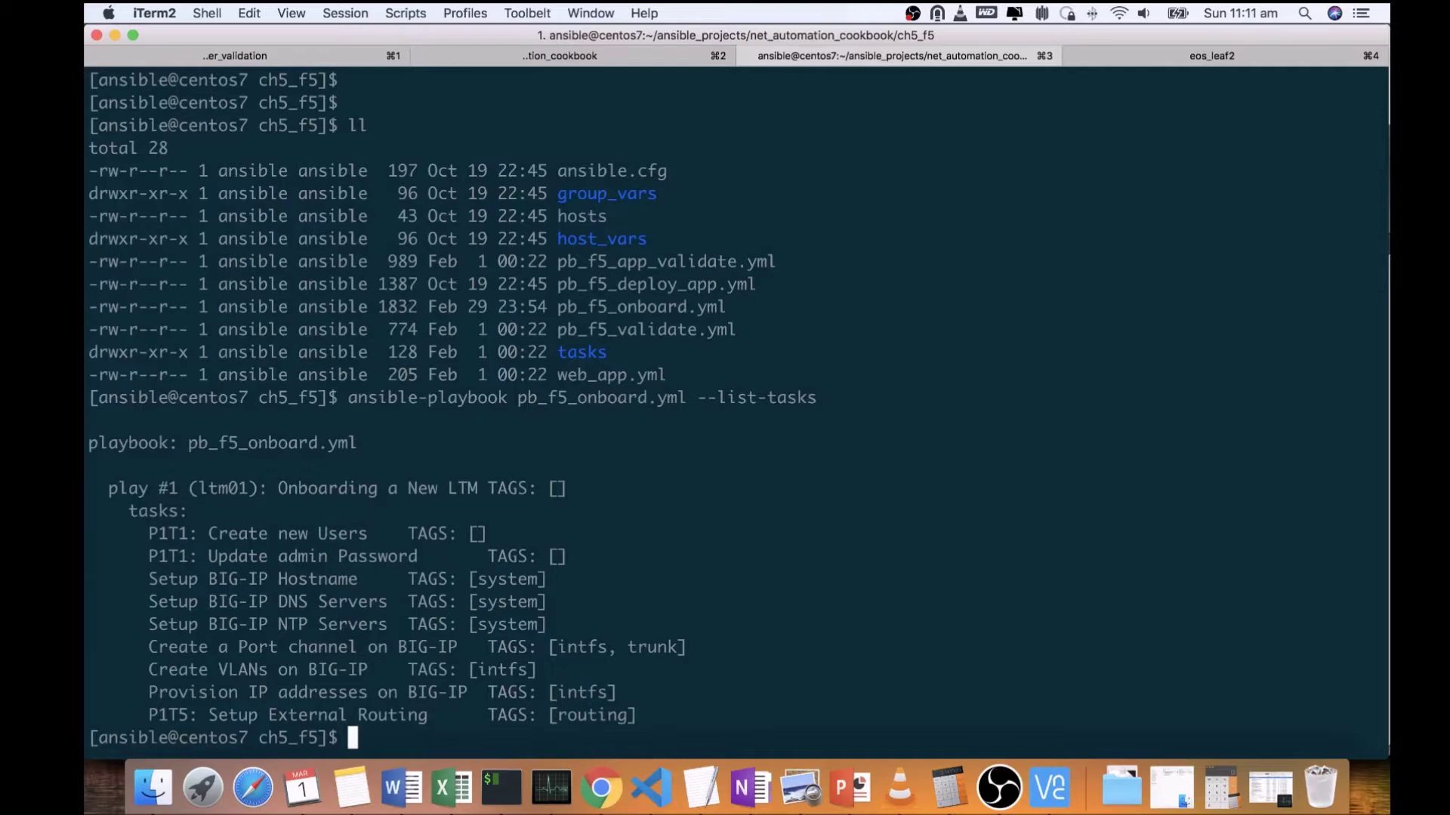
- Enter the command ansible-playbook pb_f5_onboard.yml at the prompt without running it
type("ansible-pl")
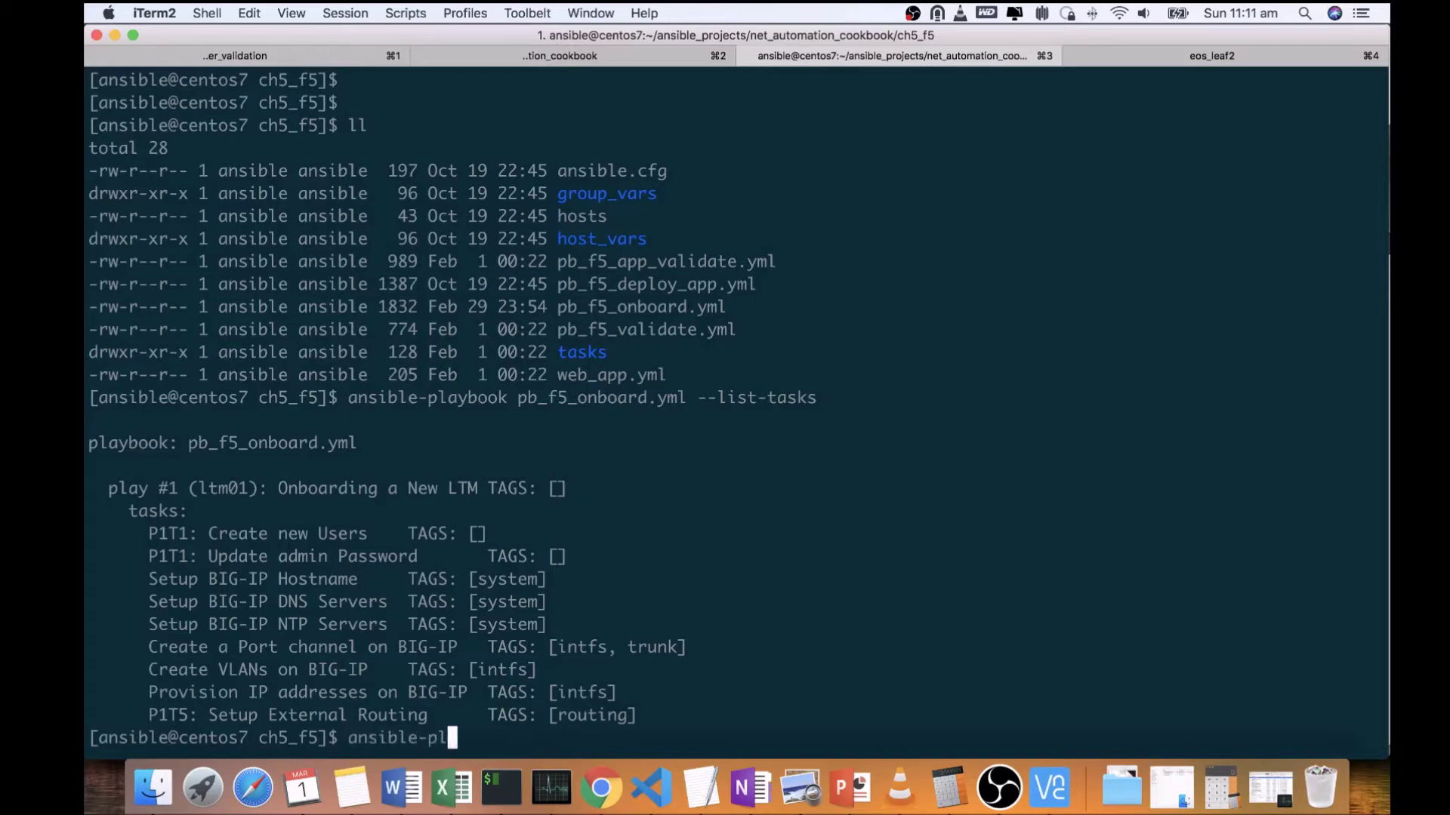
type("aybook pb_f5_")
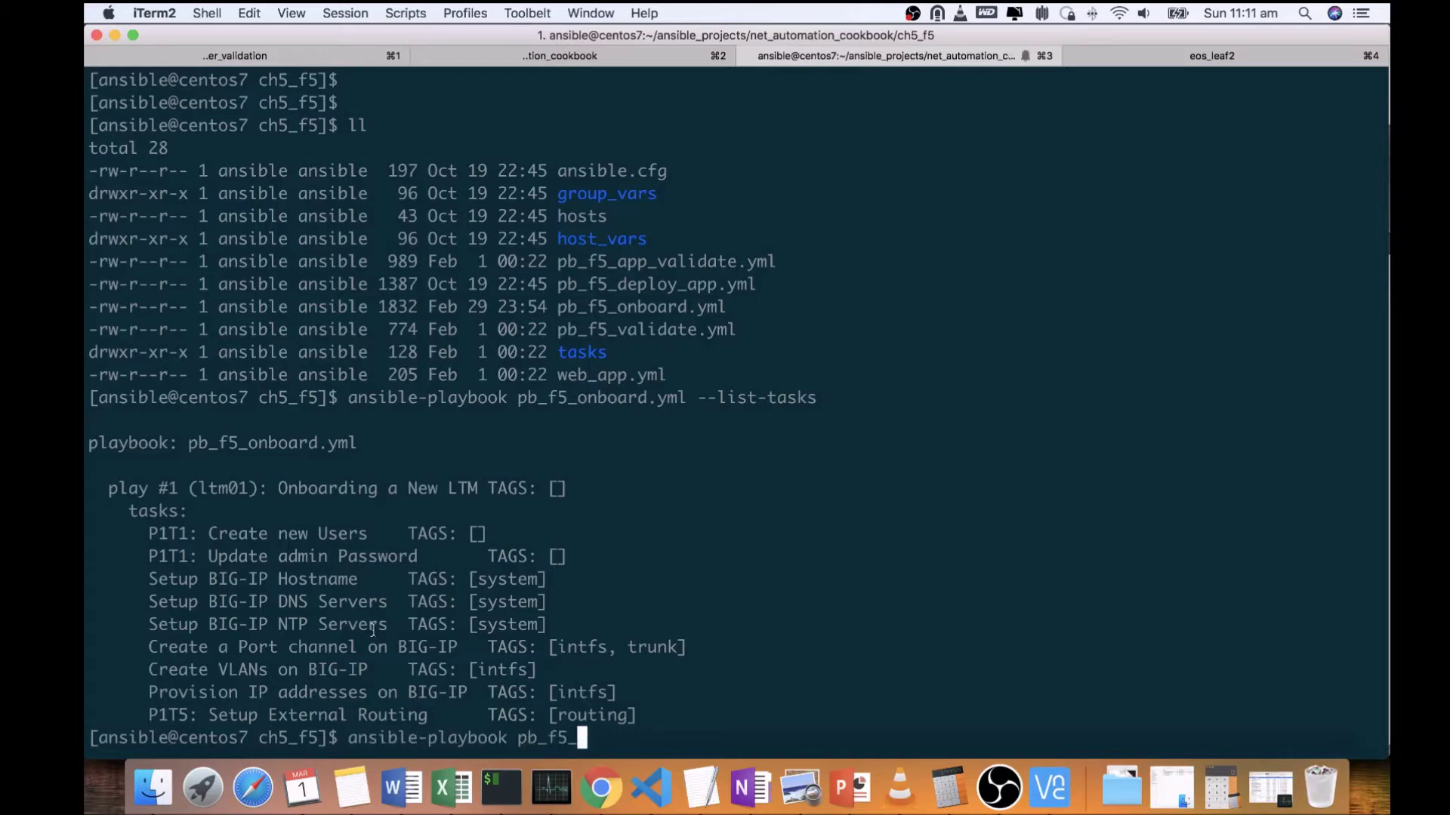
type("o")
key("Tab")
- Switch to Chrome, delete 172.20.1.250 from the BIG-IP device's NTP time server list and update the configuration
left_click(588, 774)
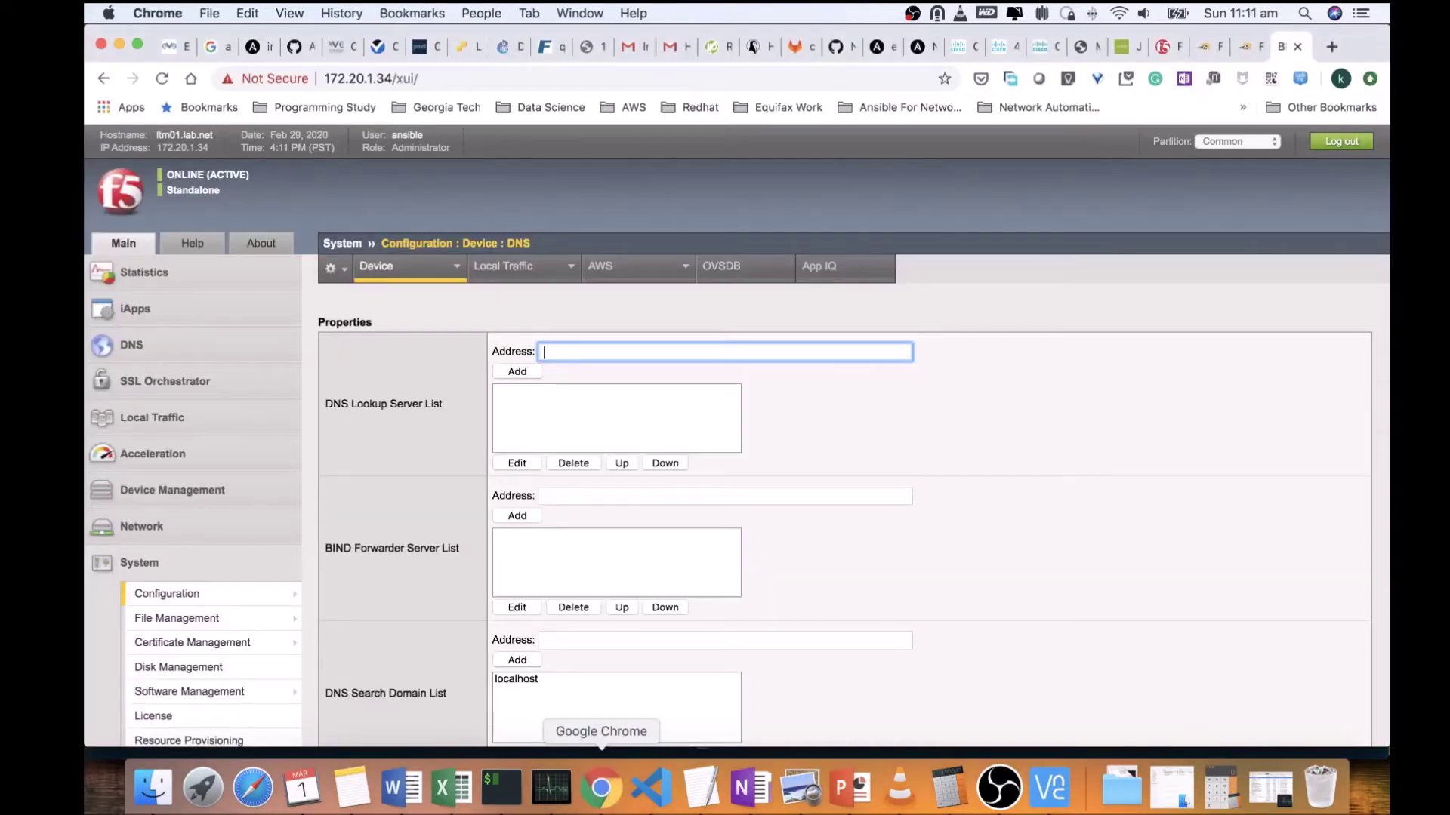
mouse_move(197, 593)
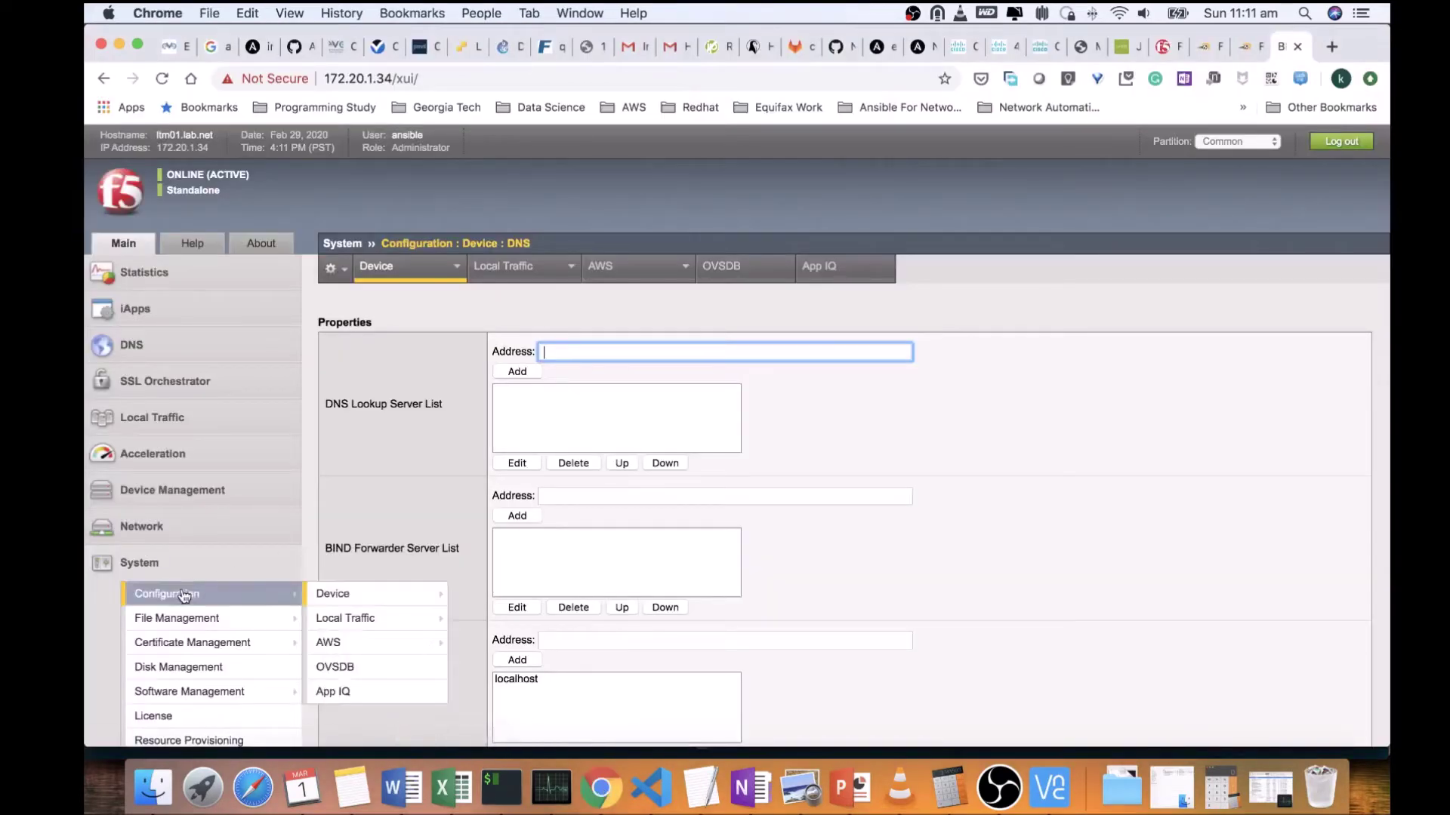
mouse_move(341, 609)
mouse_move(400, 272)
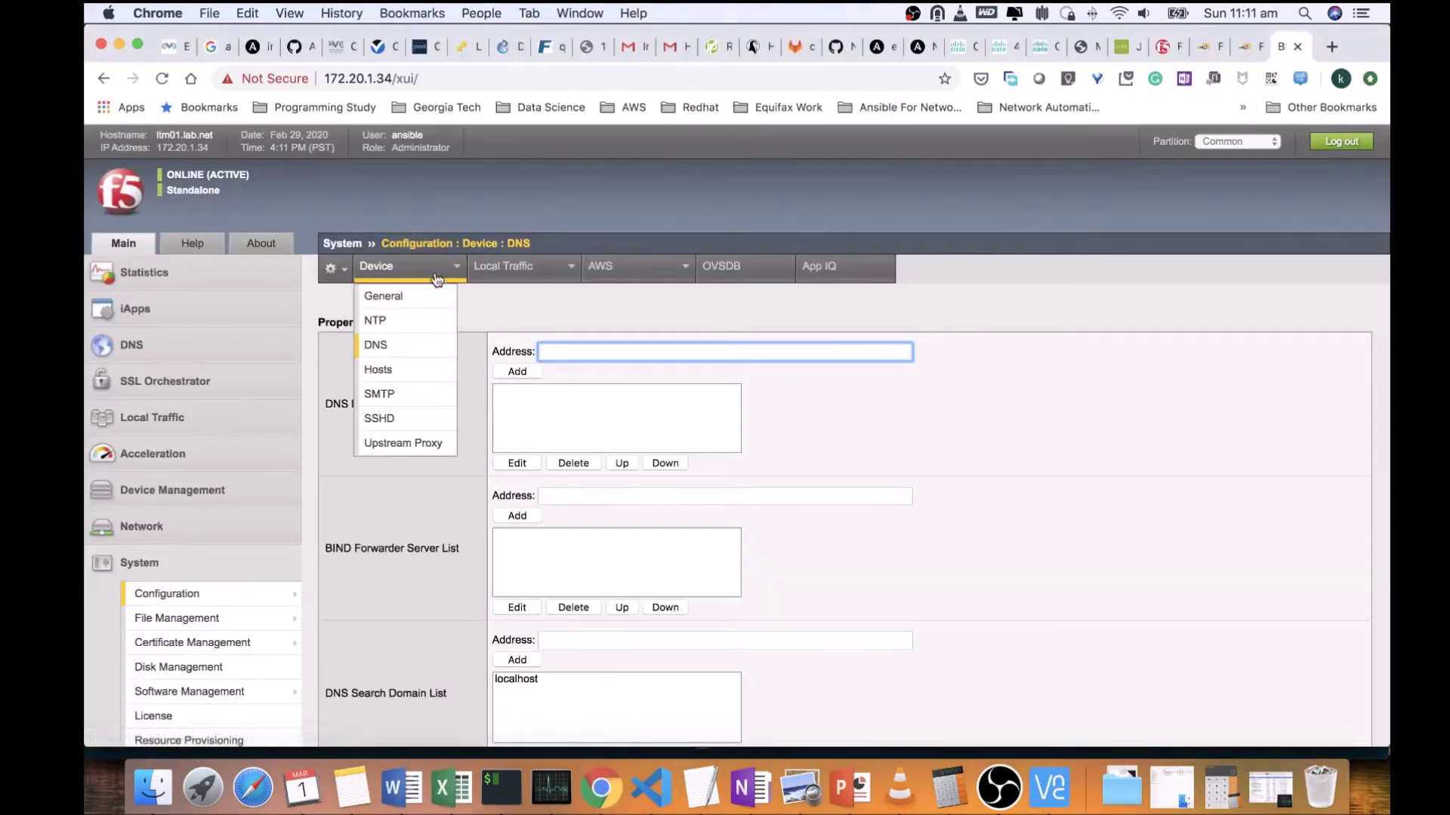
left_click(400, 328)
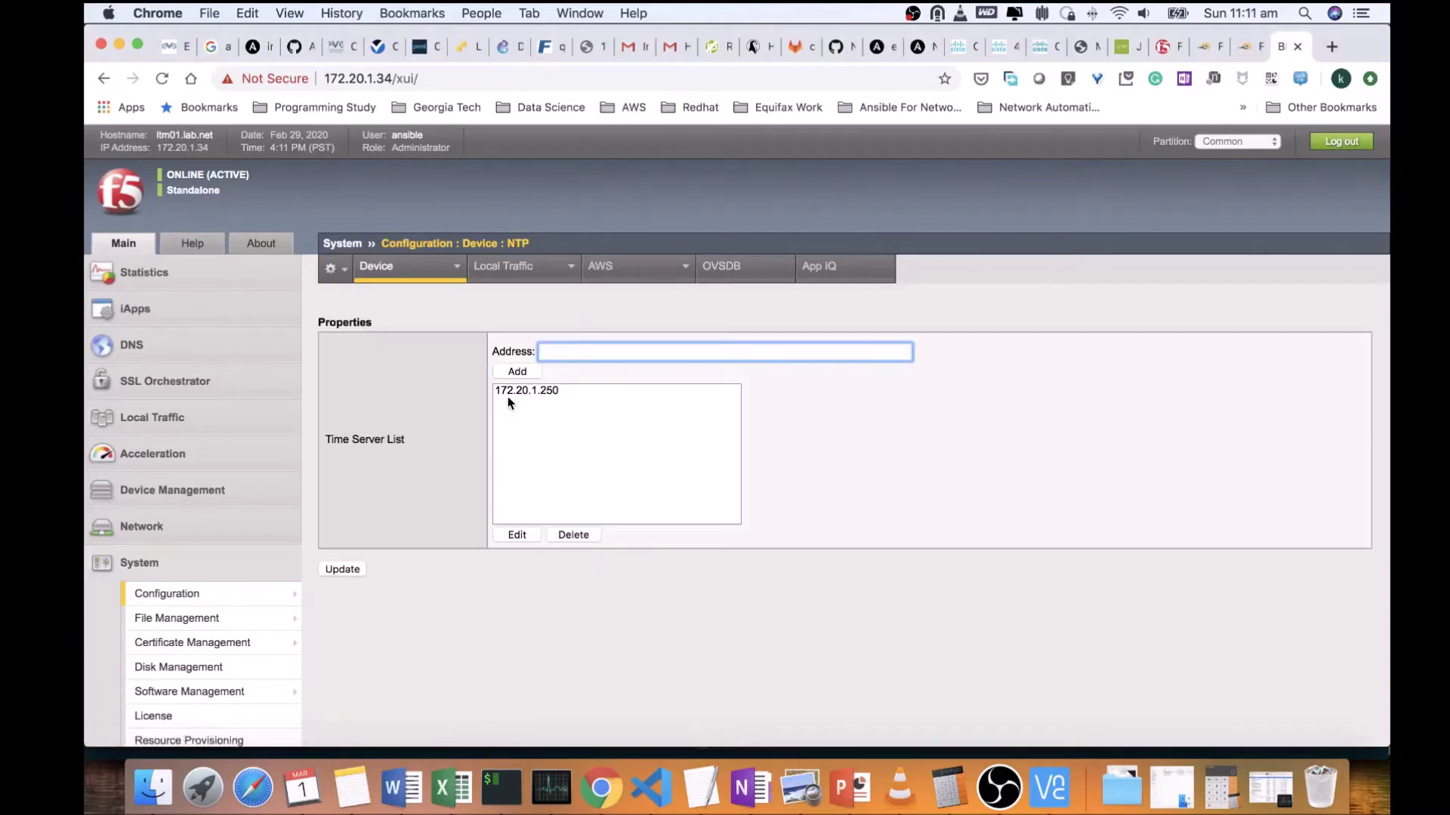
left_click(518, 391)
left_click(572, 535)
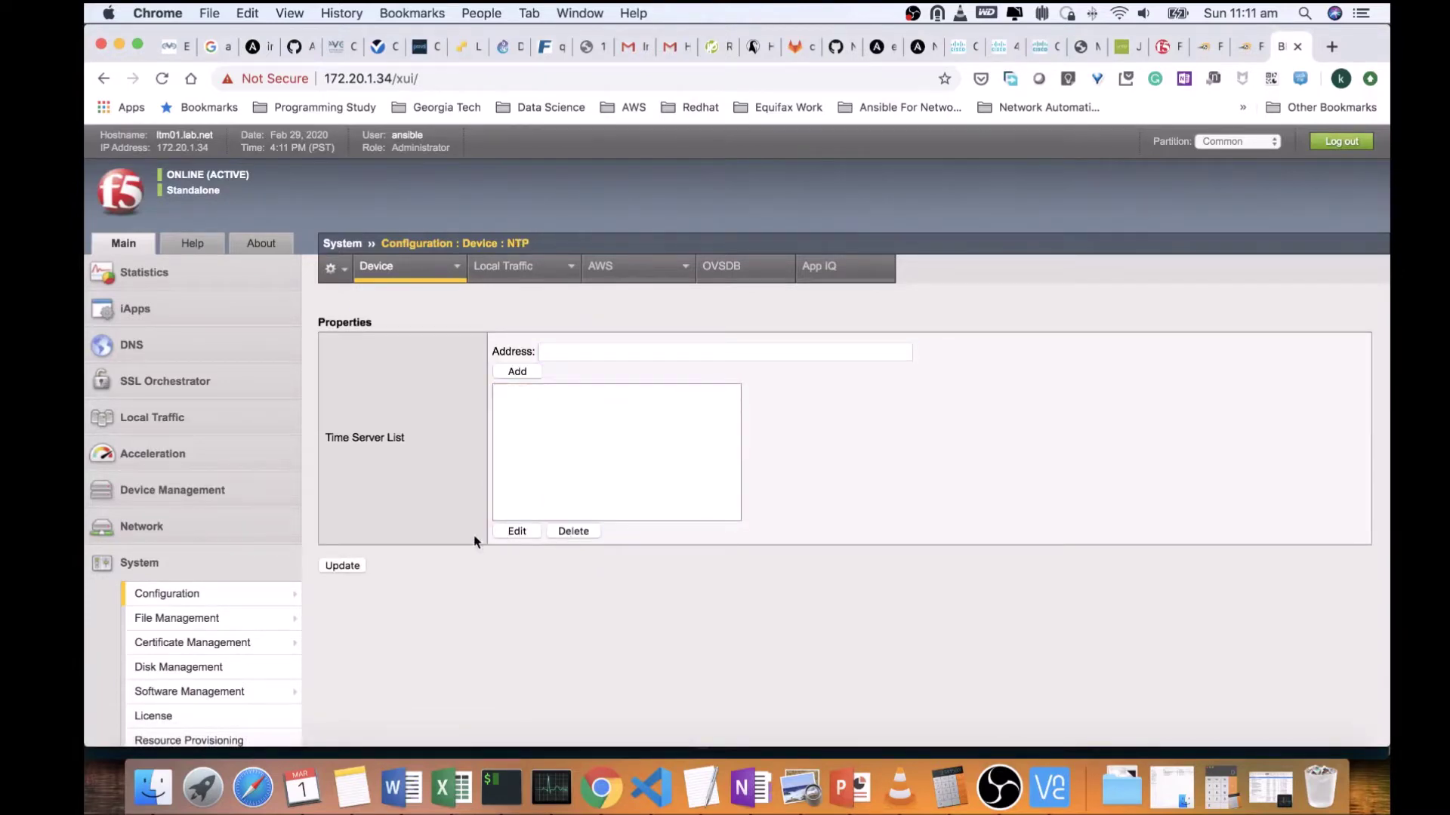
left_click(348, 565)
- Check the device's DNS configuration, network interface list and self IP list
mouse_move(453, 280)
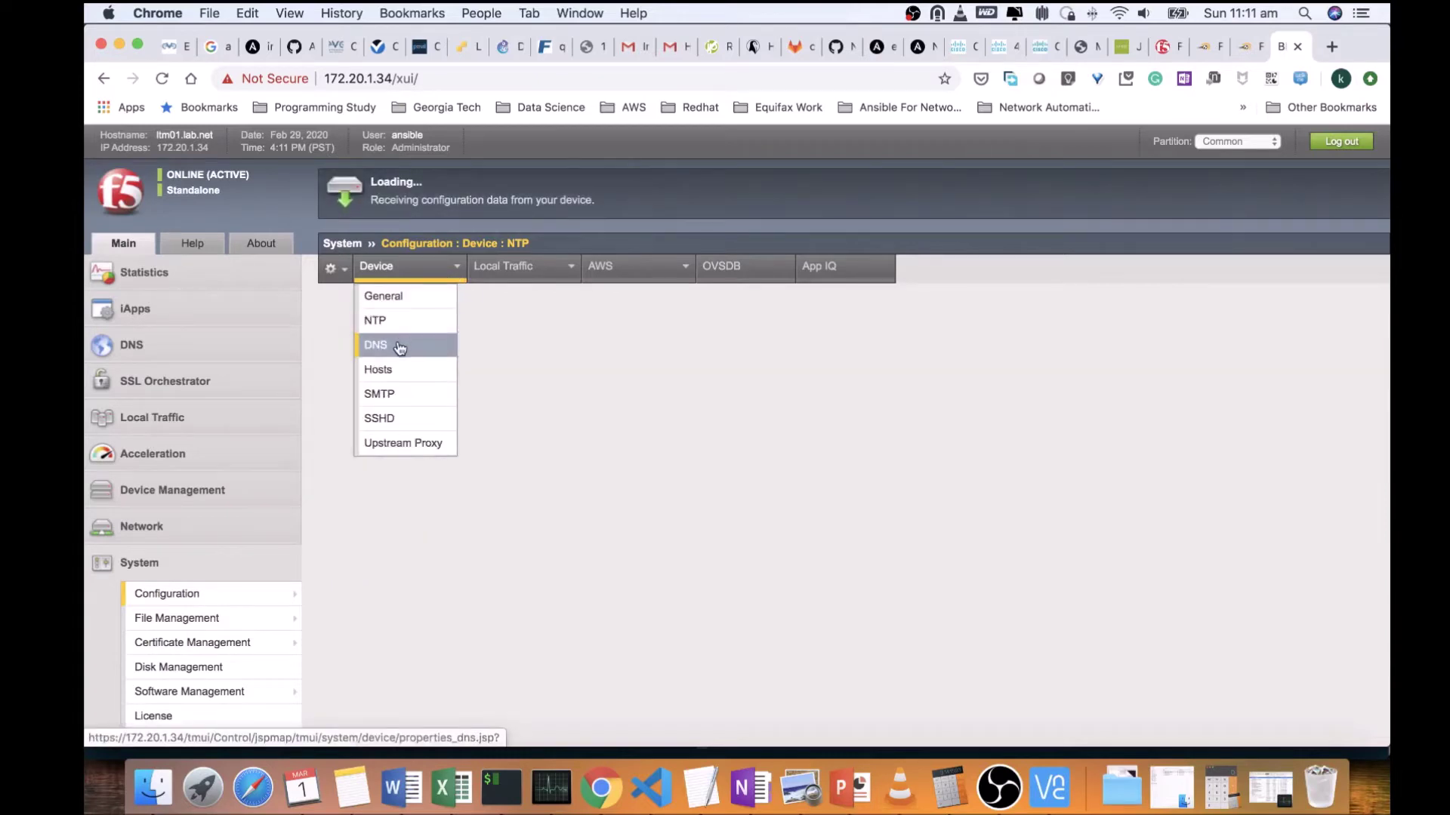
left_click(399, 347)
scroll(421, 402, "down", 1)
scroll(421, 402, "down", 1)
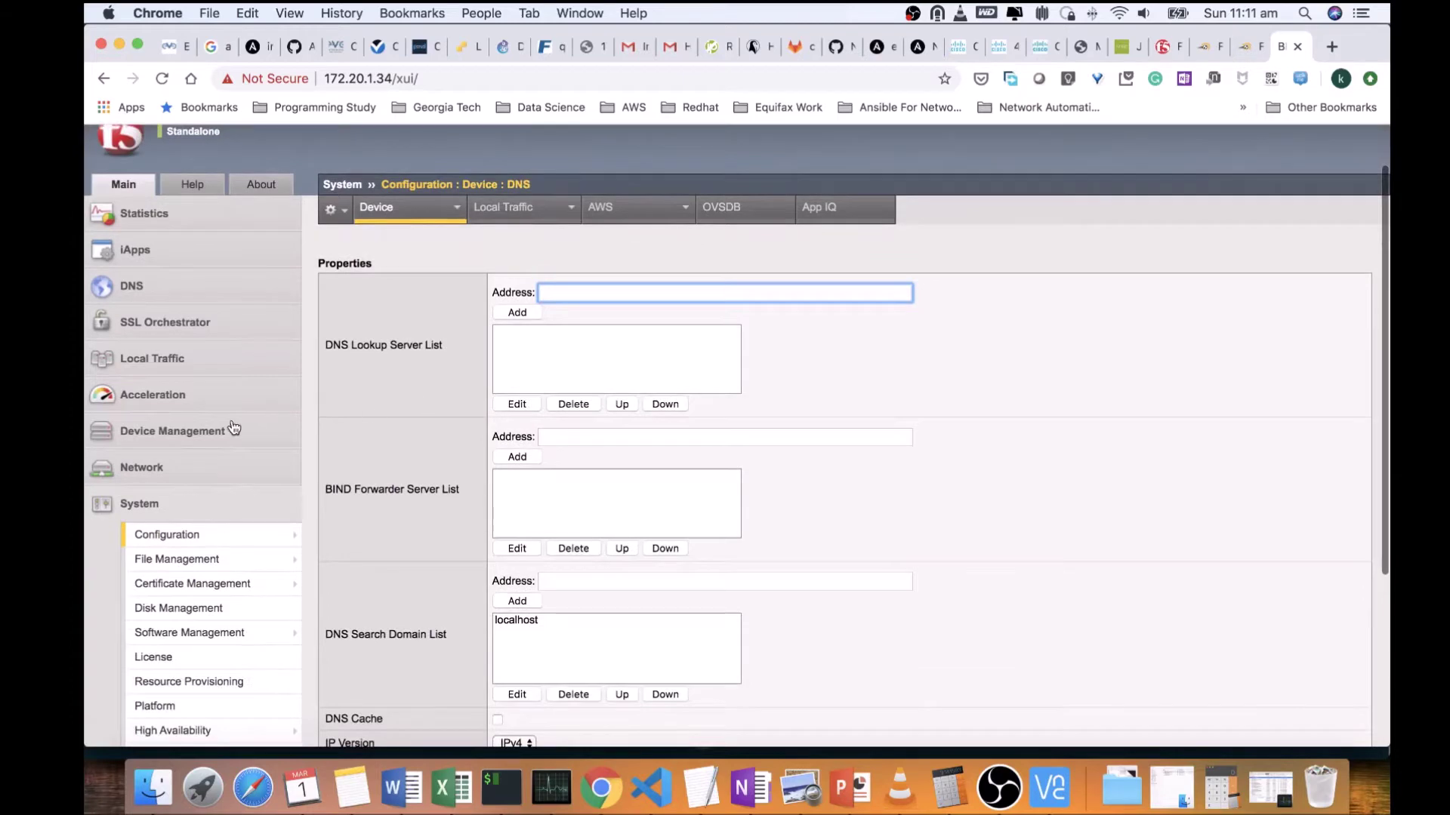
left_click(156, 469)
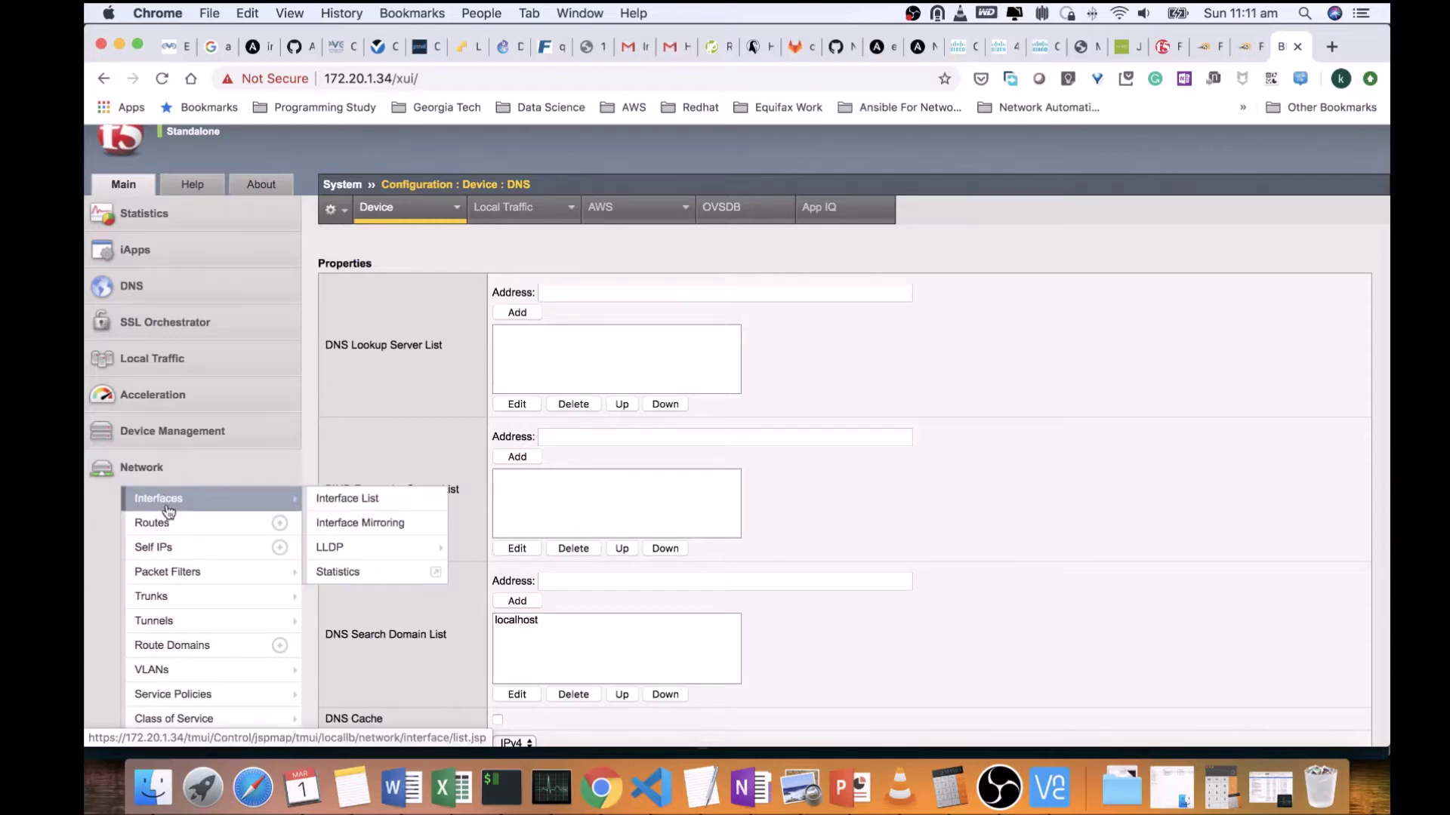
left_click(169, 500)
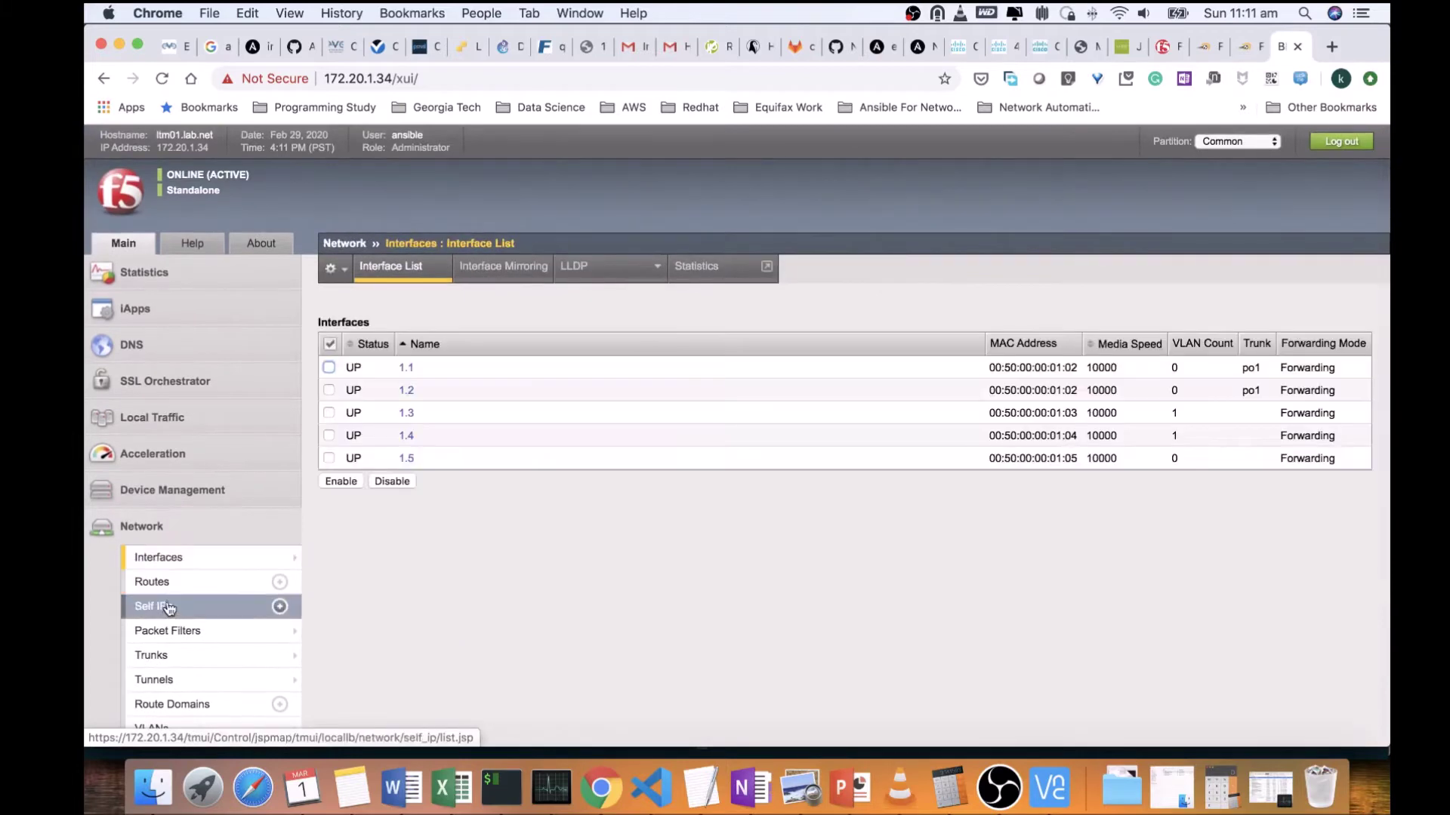
left_click(169, 613)
- Delete the trunk po1 from the BIG-IP trunk list and confirm the deletion
scroll(171, 634, "down", 1)
mouse_move(173, 638)
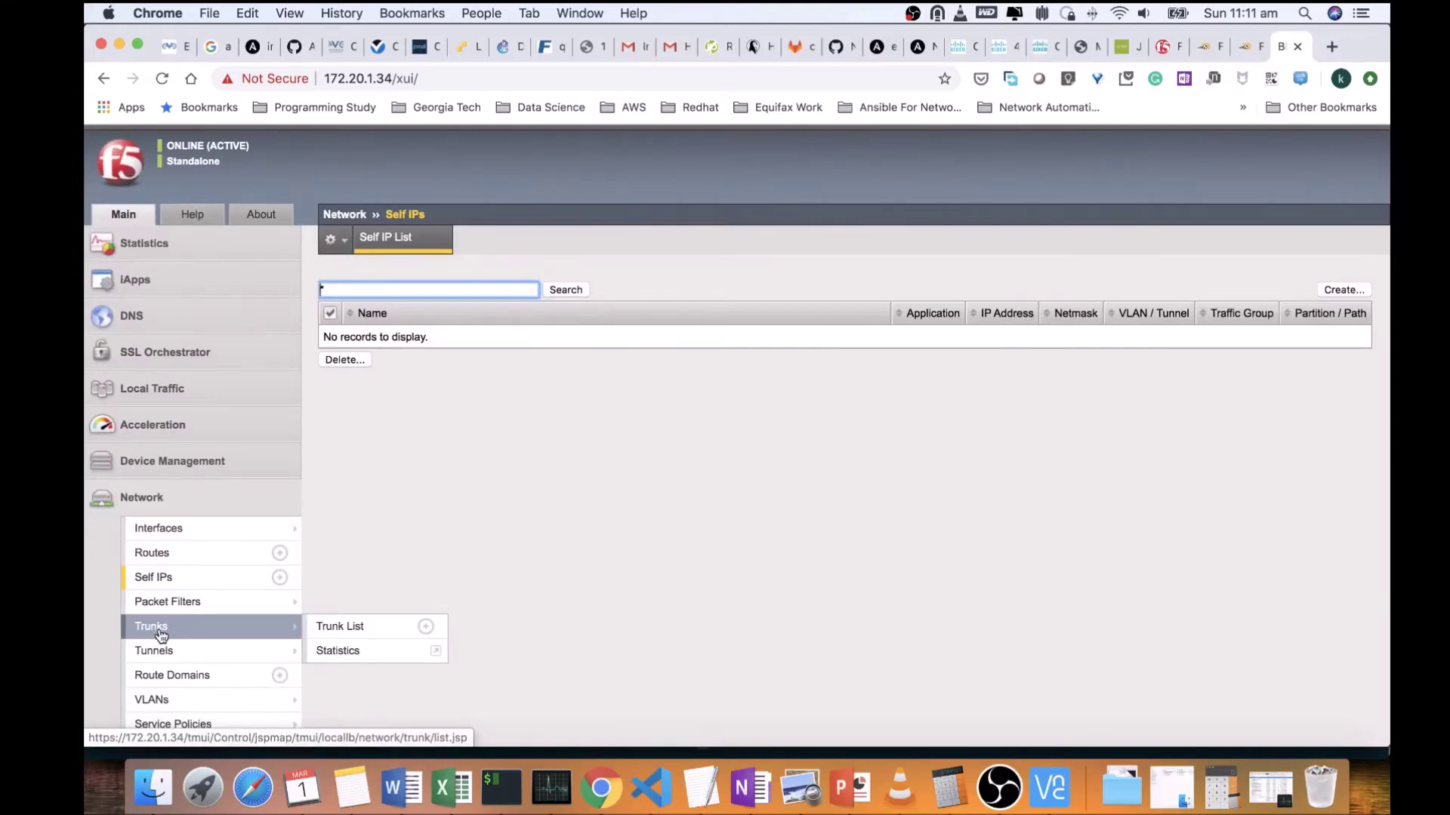
left_click(160, 633)
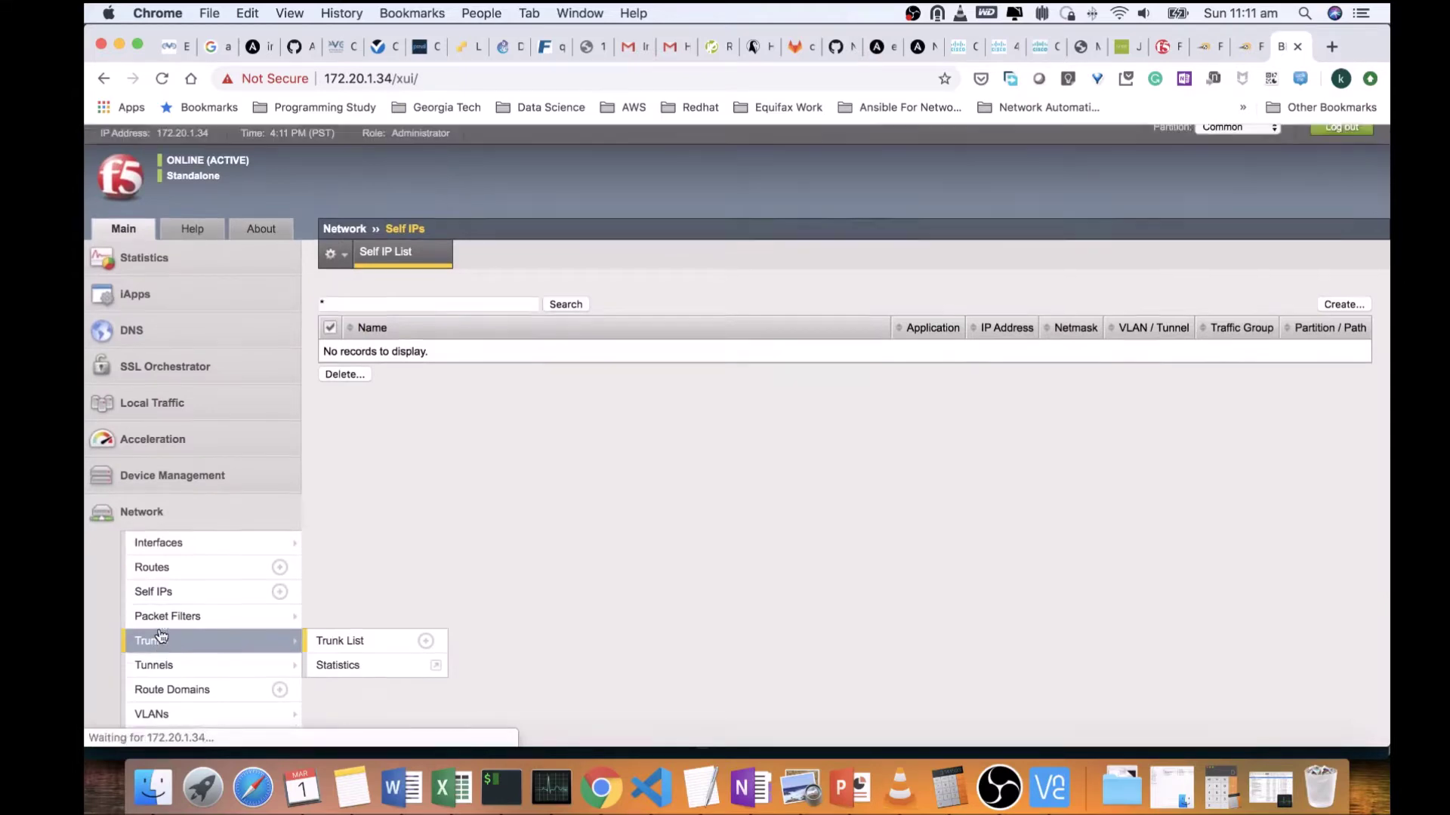
left_click(329, 366)
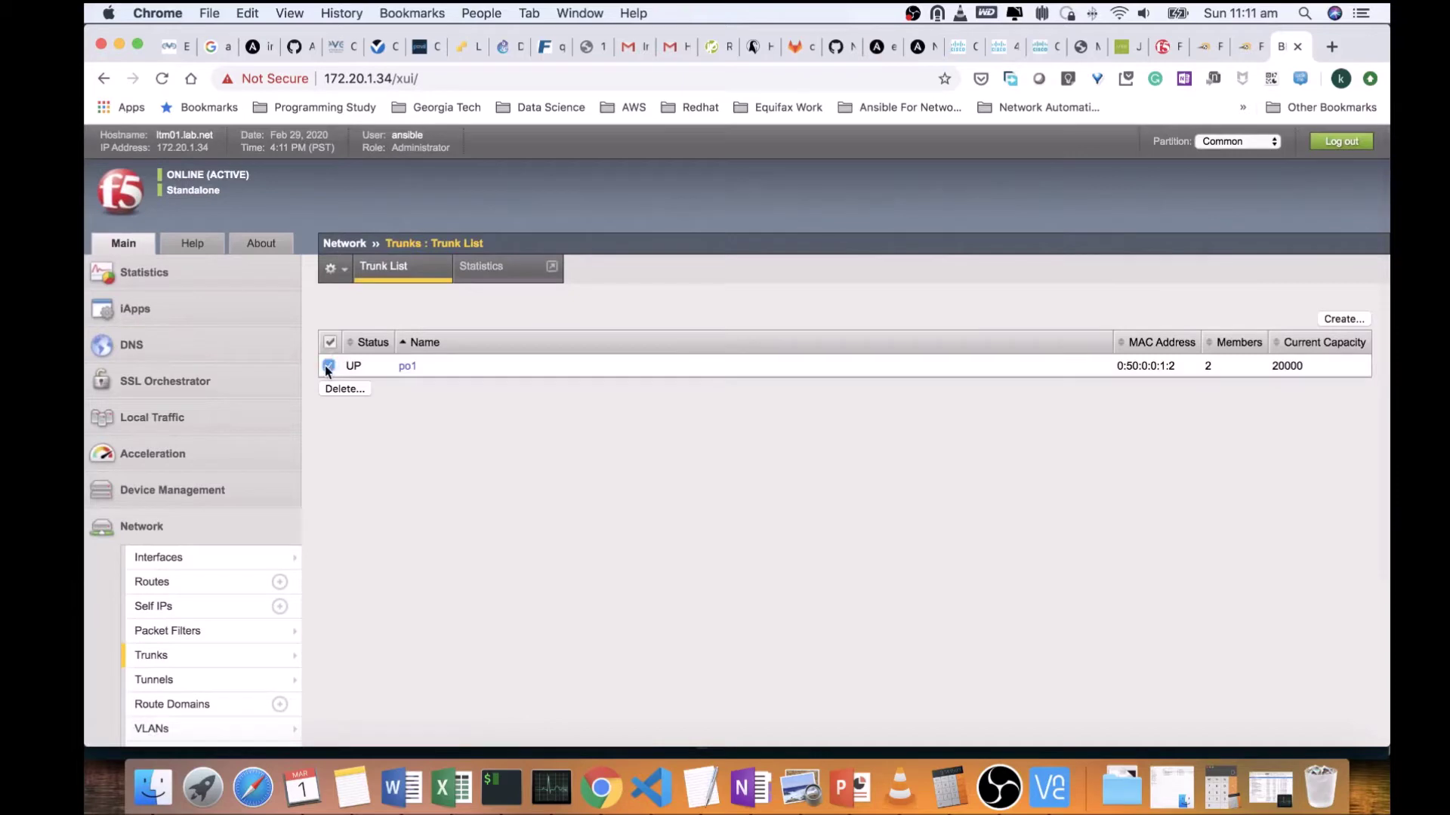
left_click(340, 388)
left_click(400, 361)
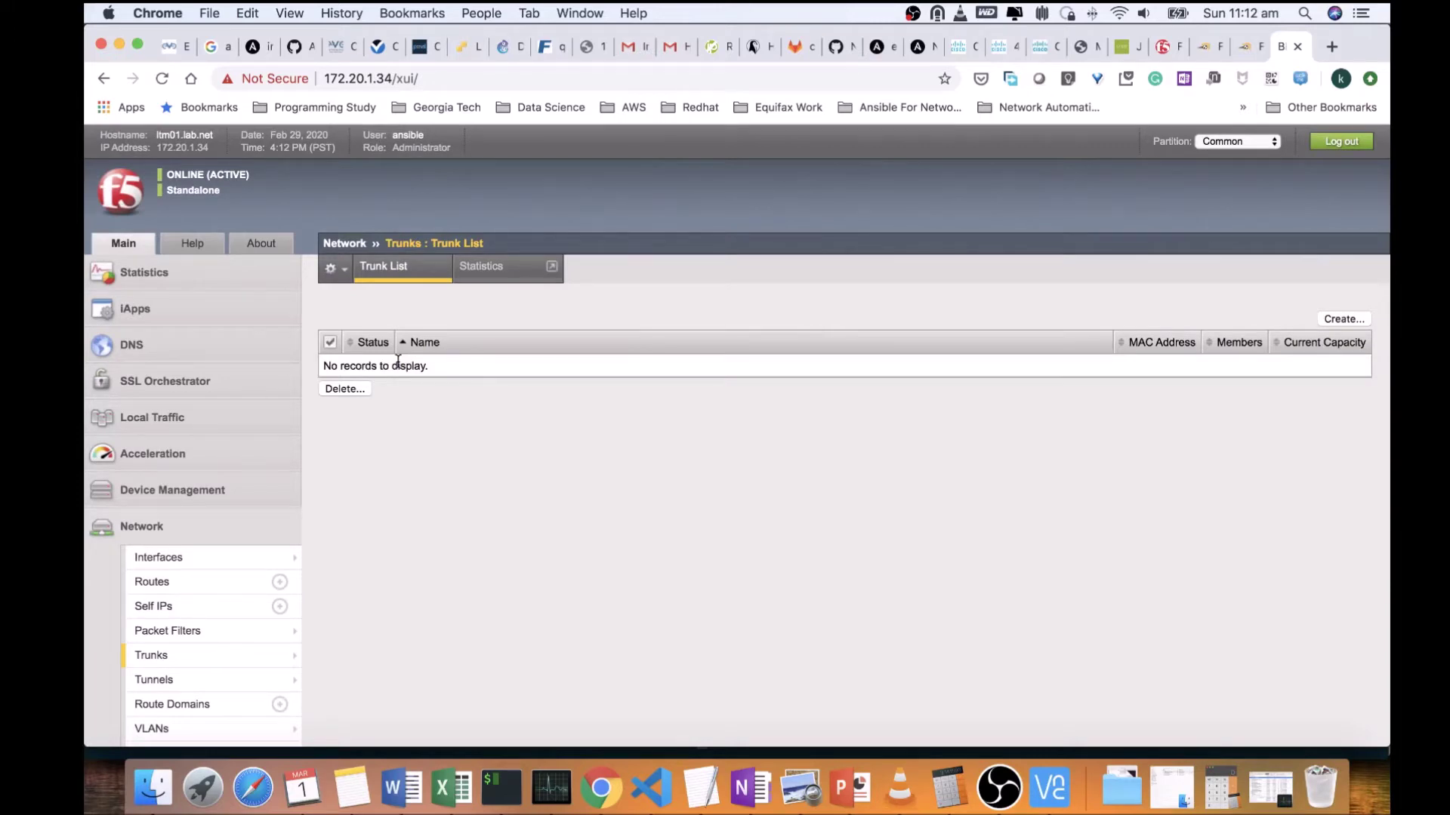
- Check the VLAN list, switch to iTerm2 and run the prepared ansible-playbook pb_f5_onboard.yml command
scroll(398, 361, "down", 5)
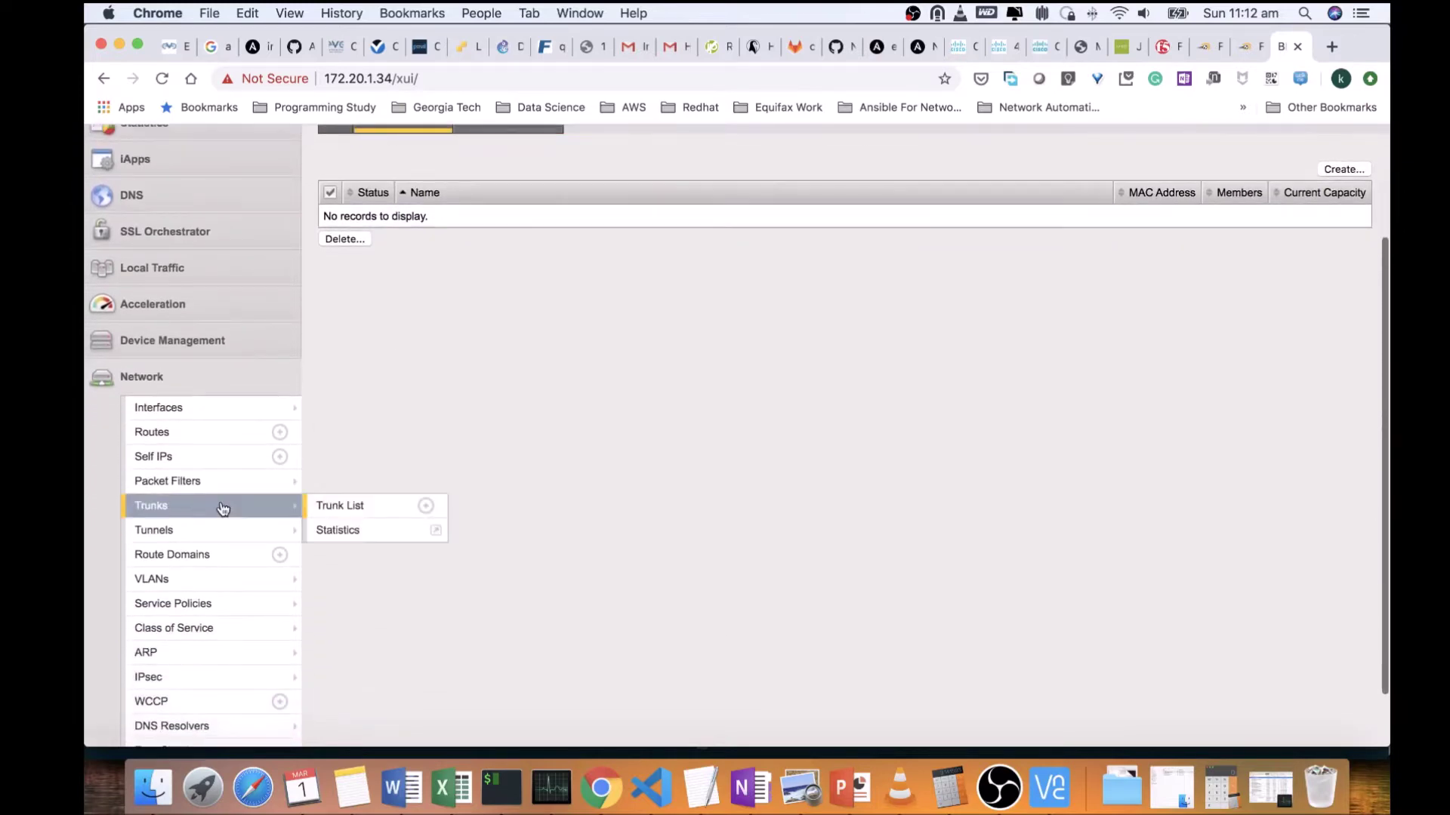
left_click(185, 578)
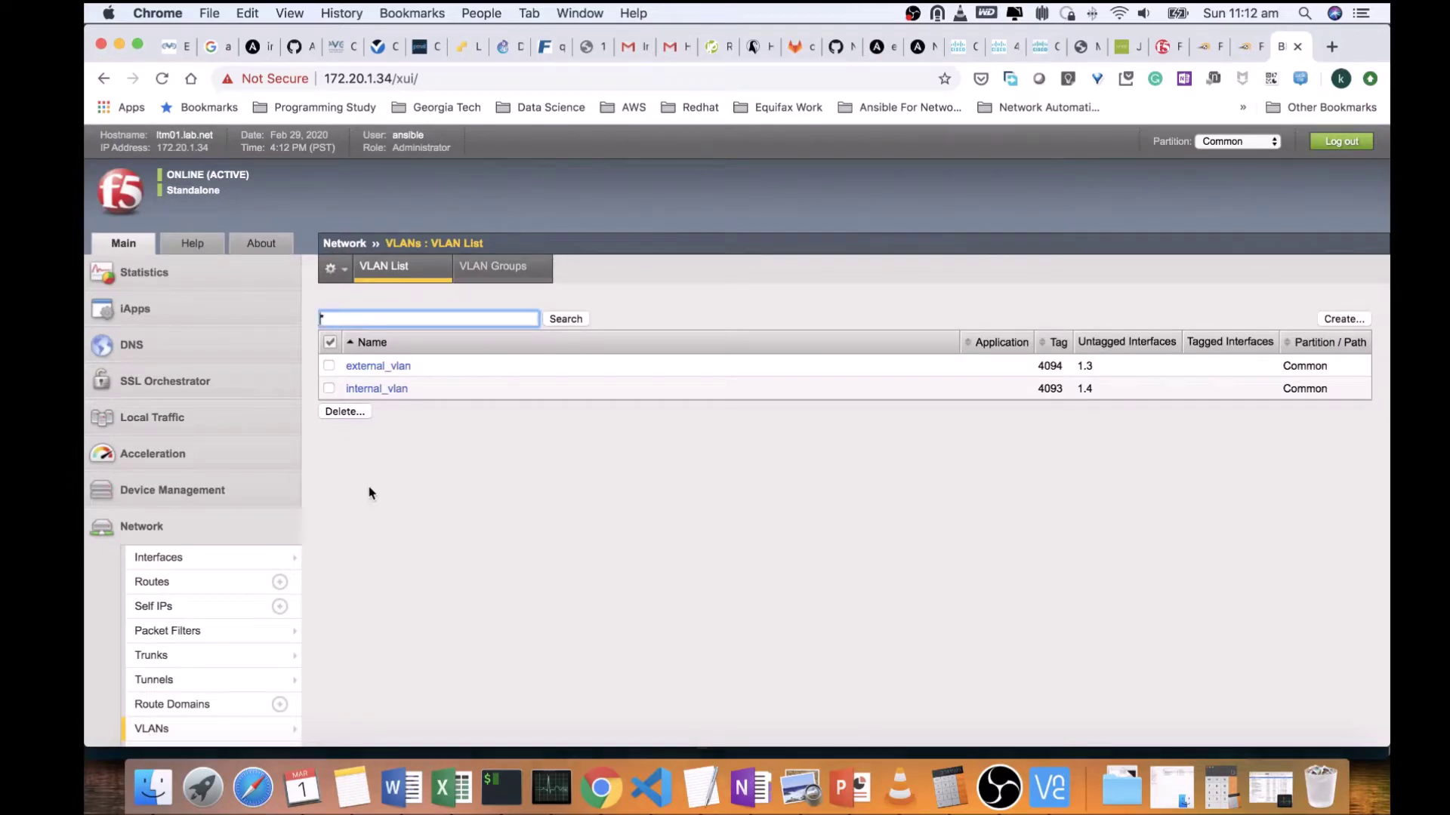
key("super+Tab")
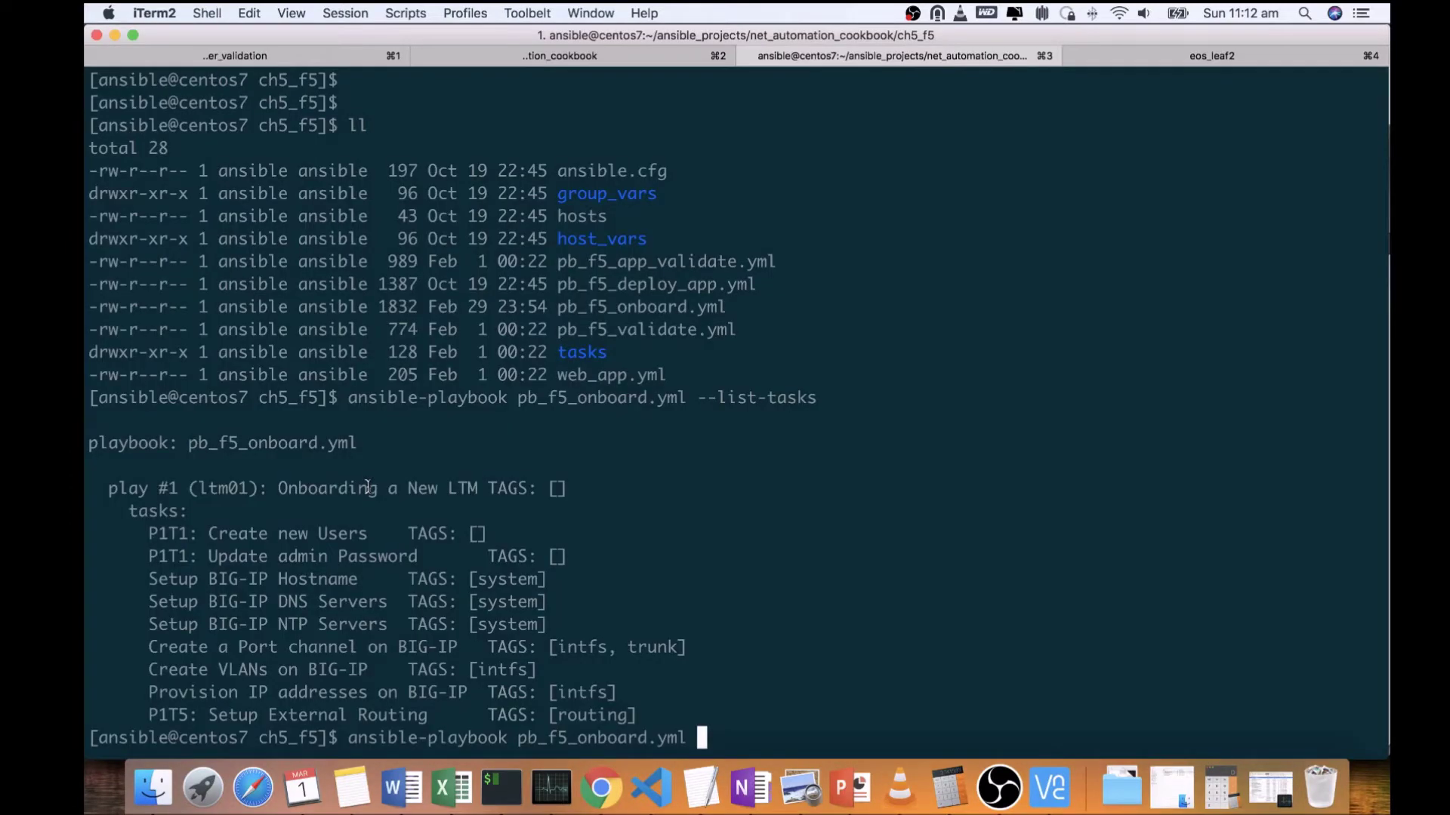
key("Return")
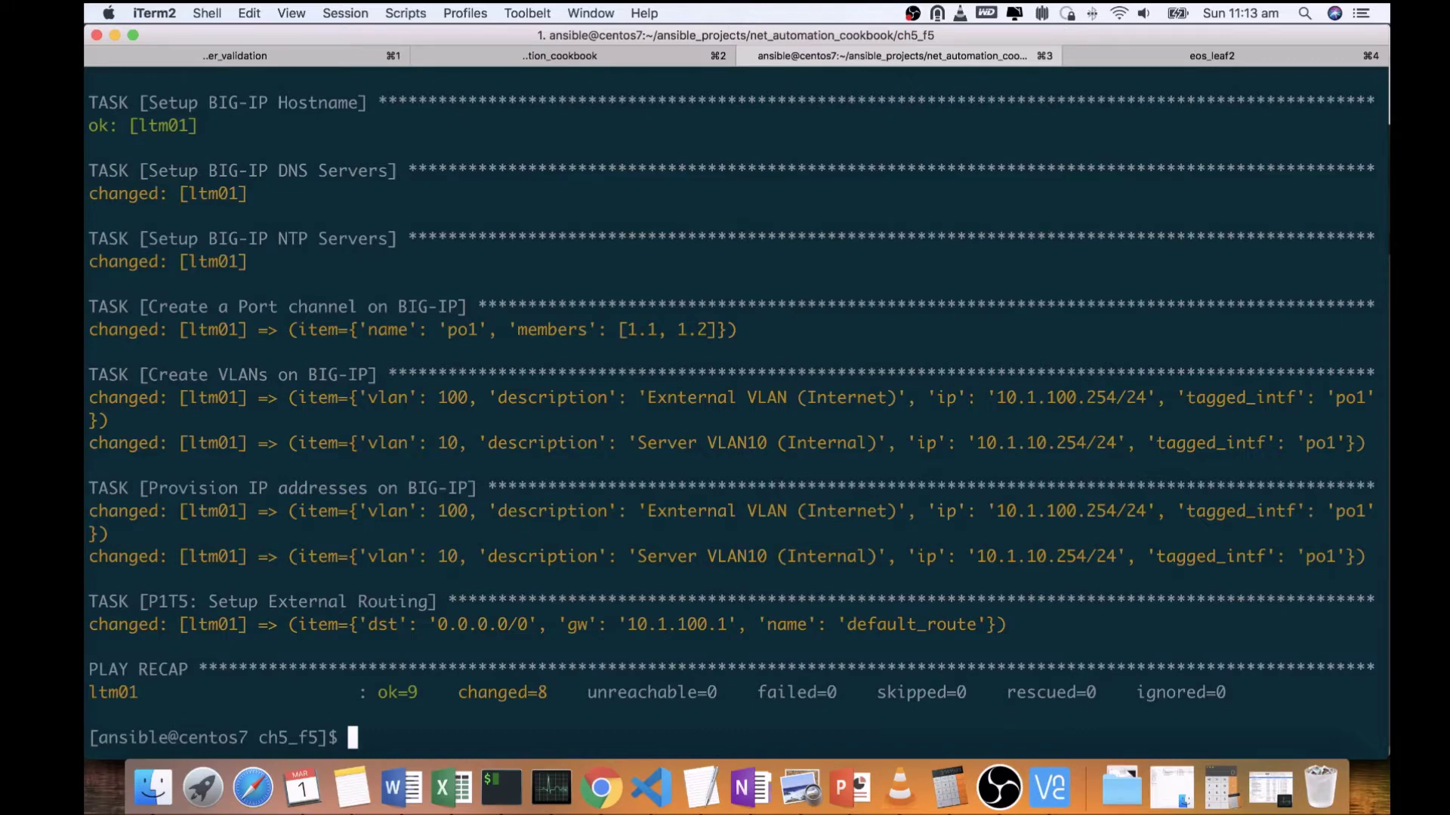
- Switch back to Chrome and log in again to the BIG-IP Configuration Utility as ansible with the account password
key("super+Tab")
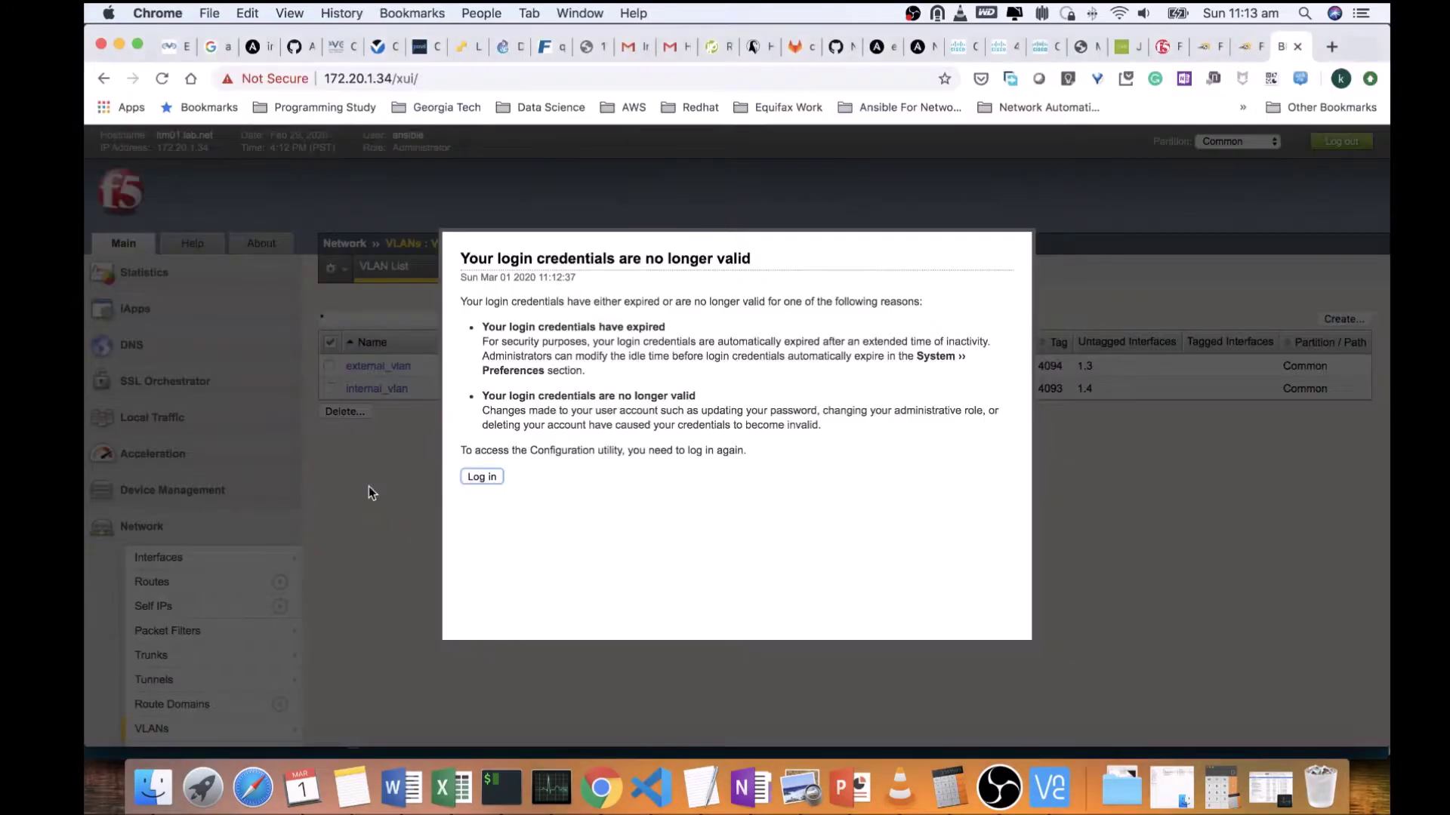
left_click(483, 476)
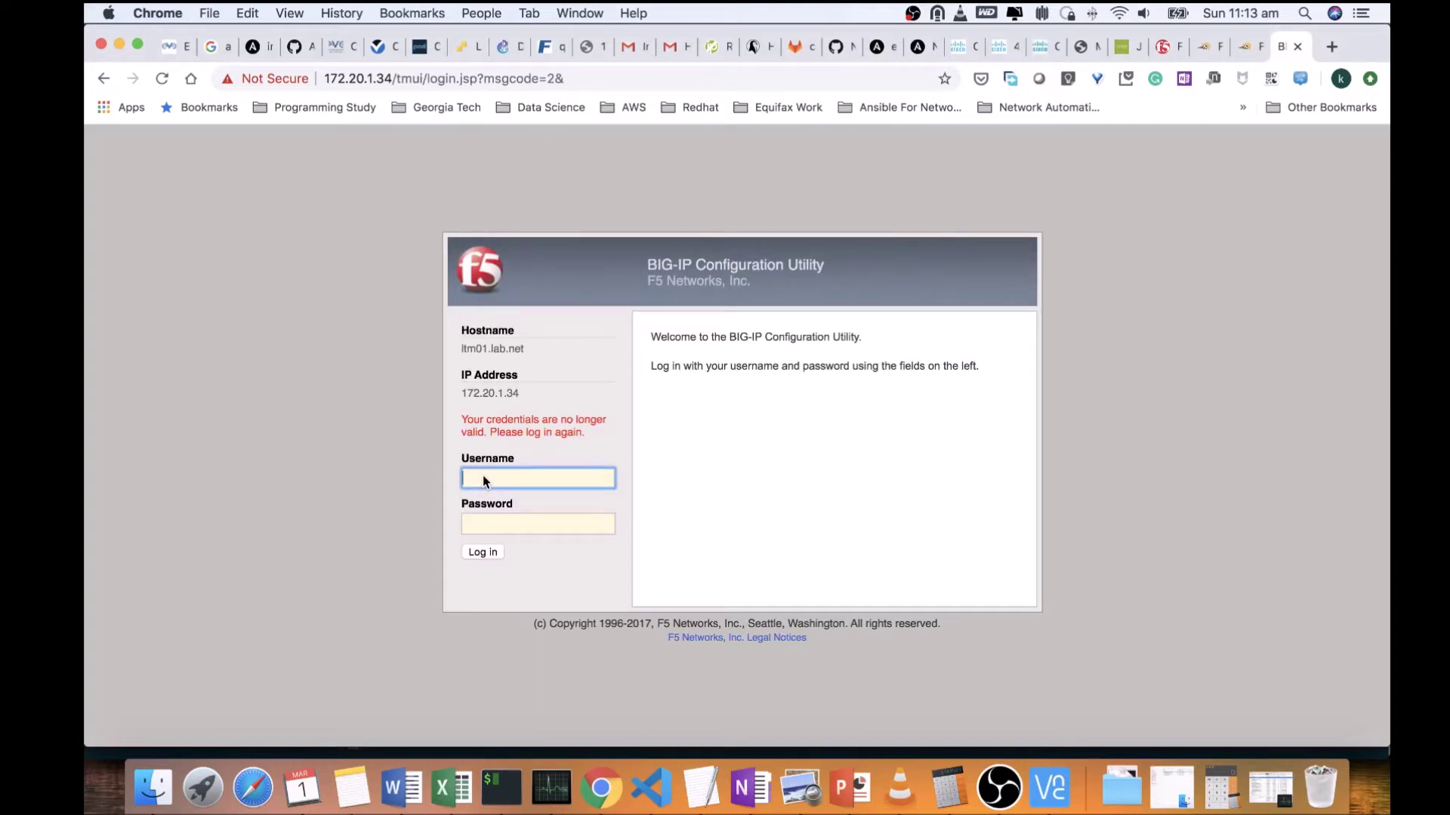
type("ansible")
key("Tab")
type("••••••••••")
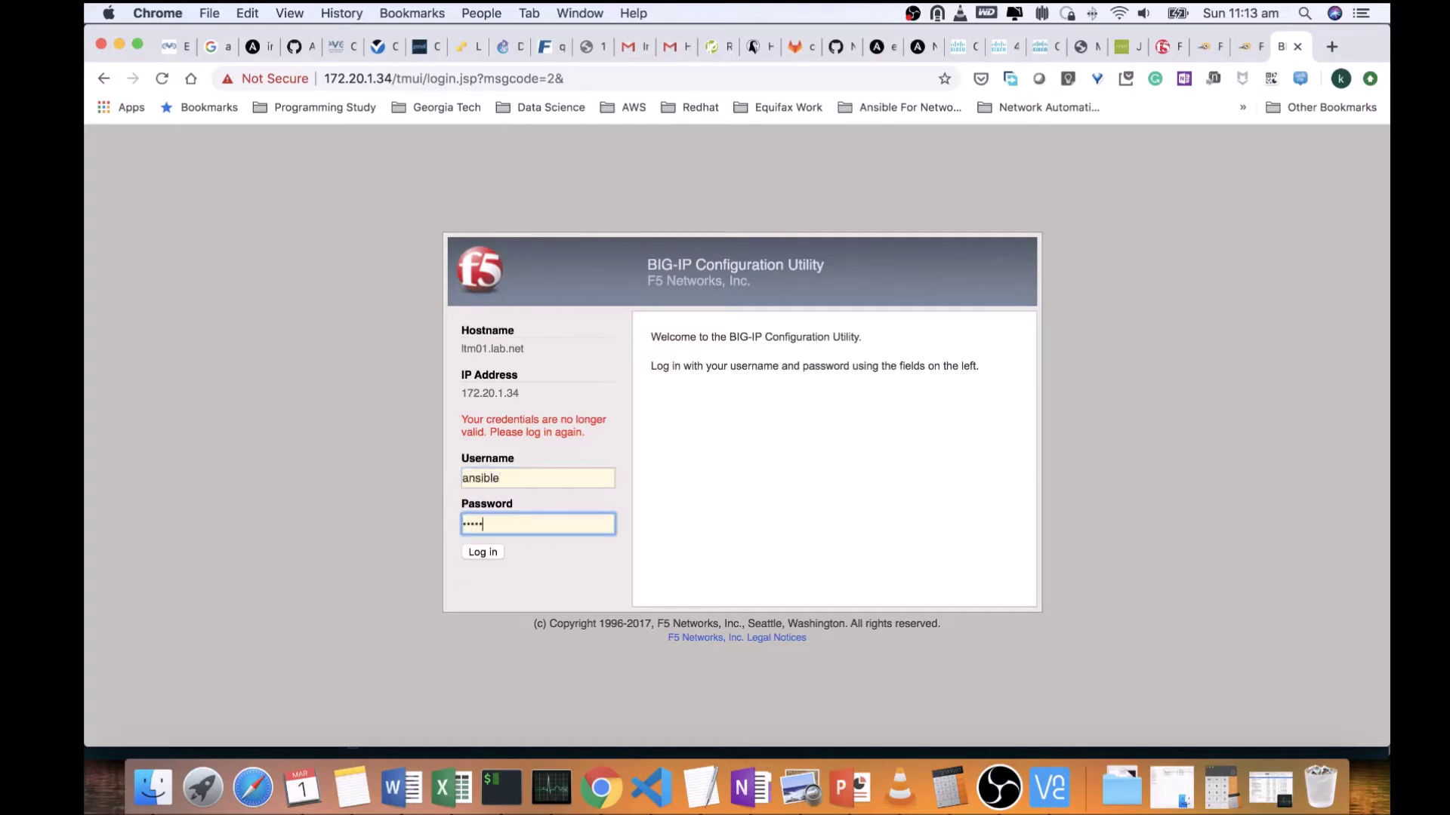
left_click(477, 555)
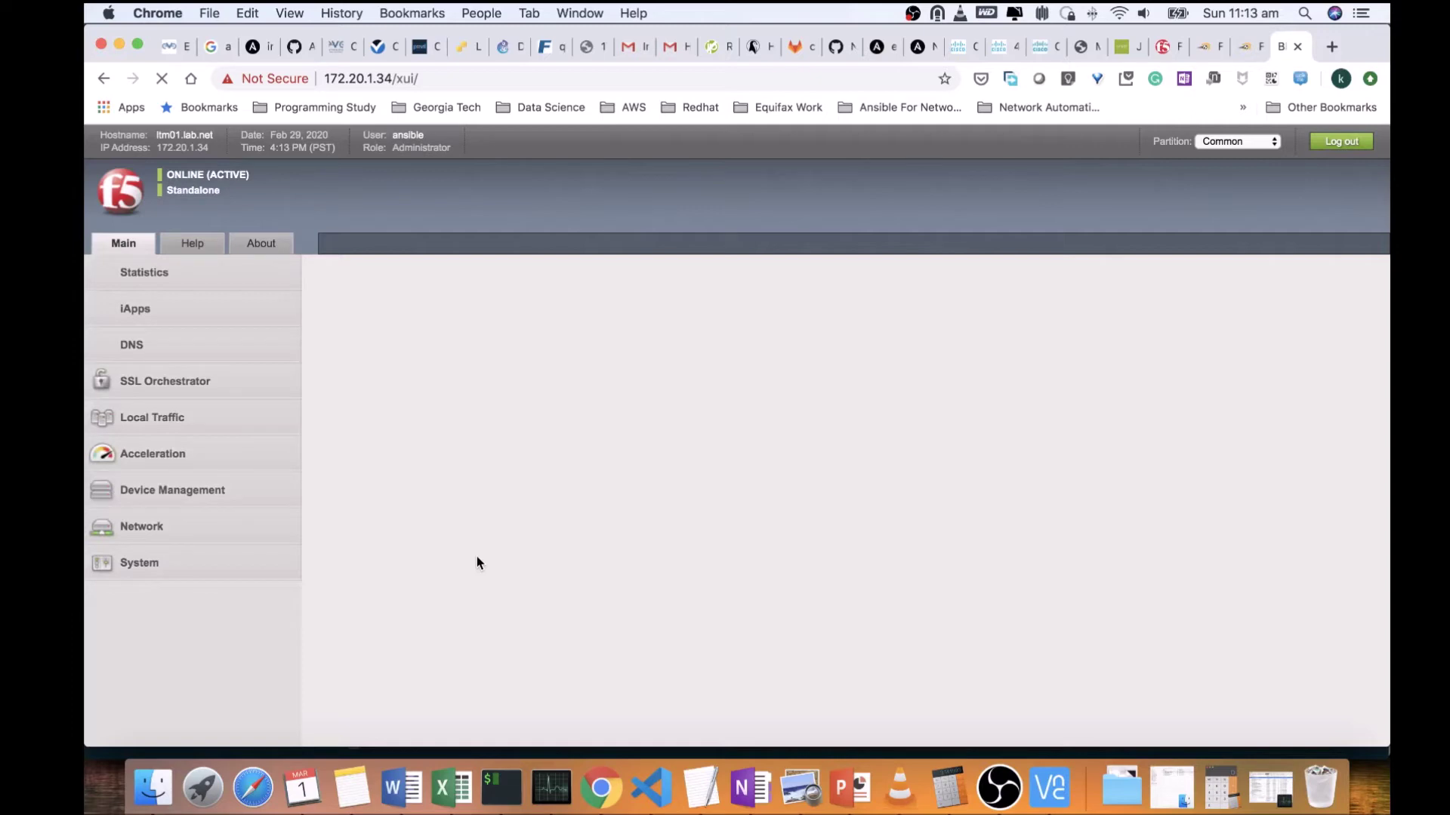
- Check the VLAN list and the self IP list, and open the properties of self IP VL10_IP
left_click(172, 571)
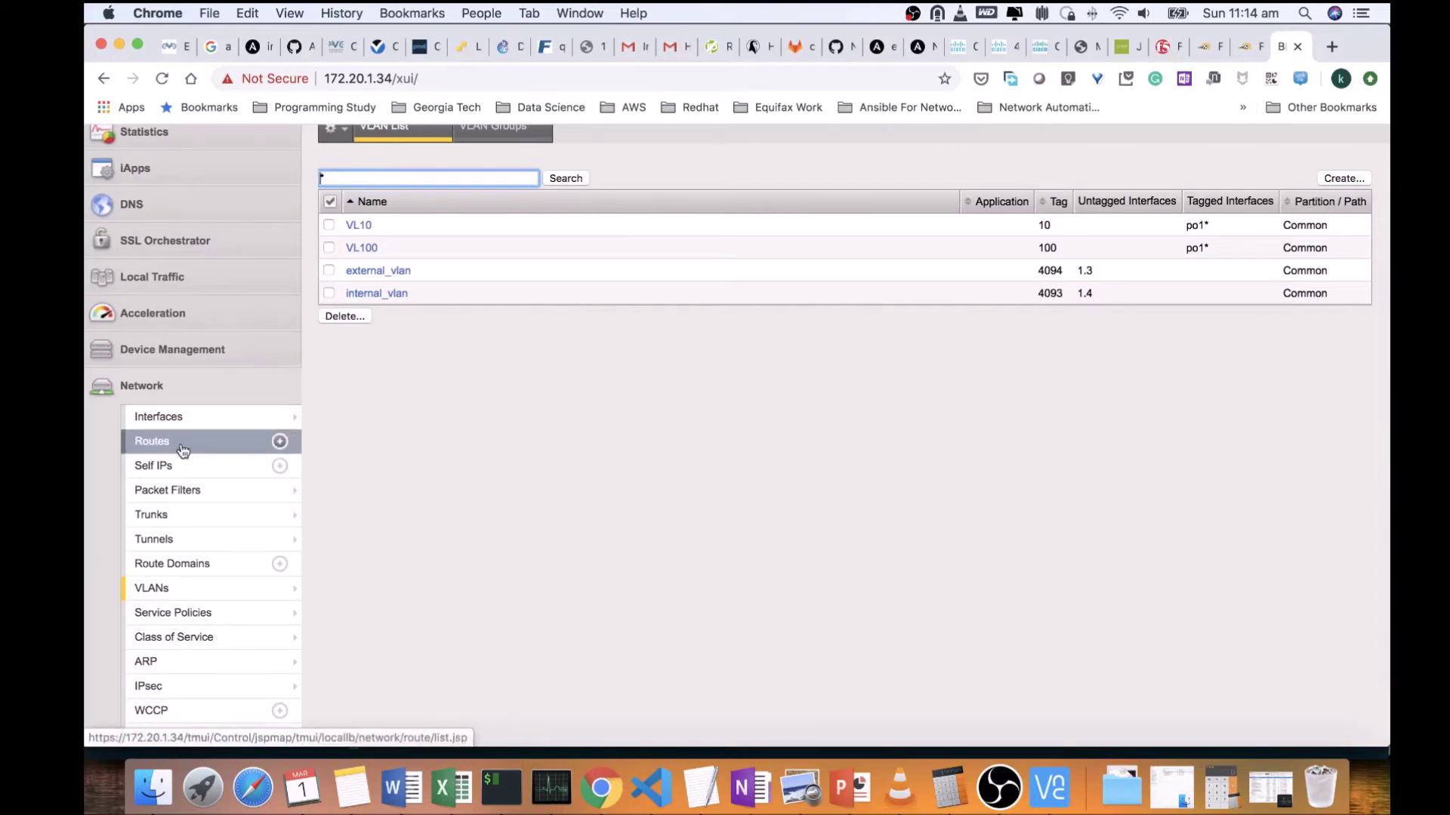
left_click(162, 466)
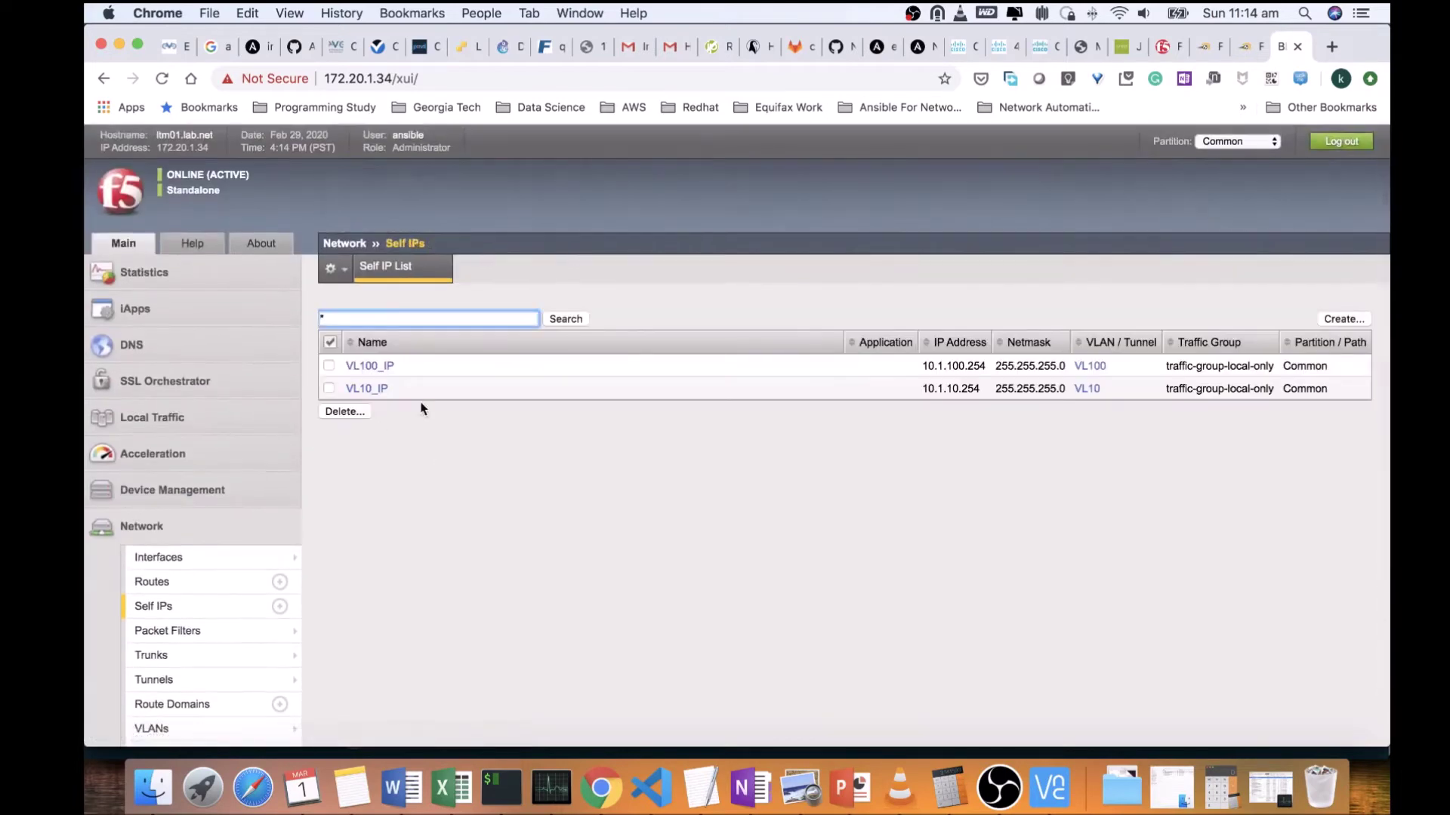
left_click(366, 388)
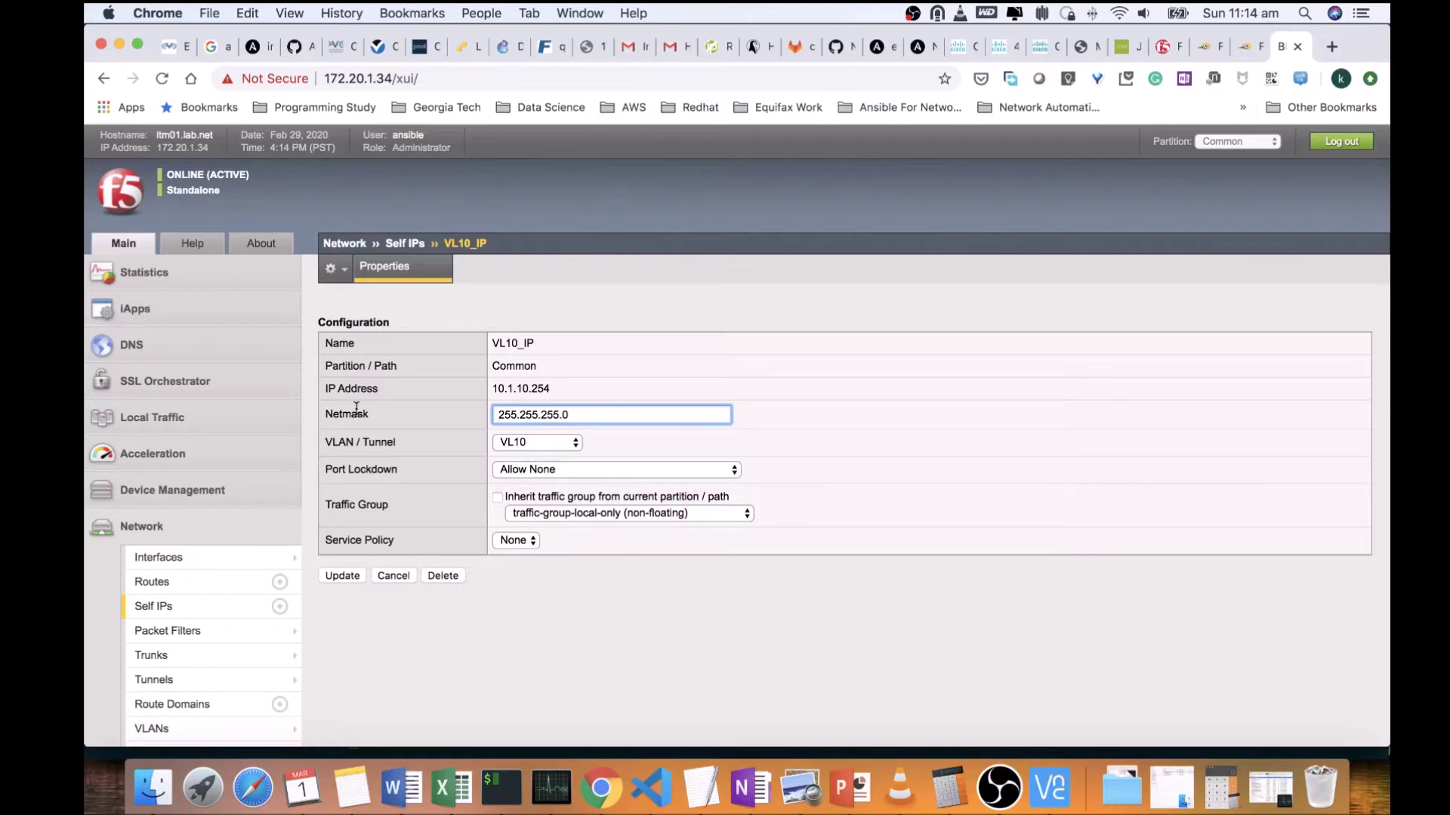
- Open the properties of trunk po1 to examine its member interfaces
mouse_move(204, 555)
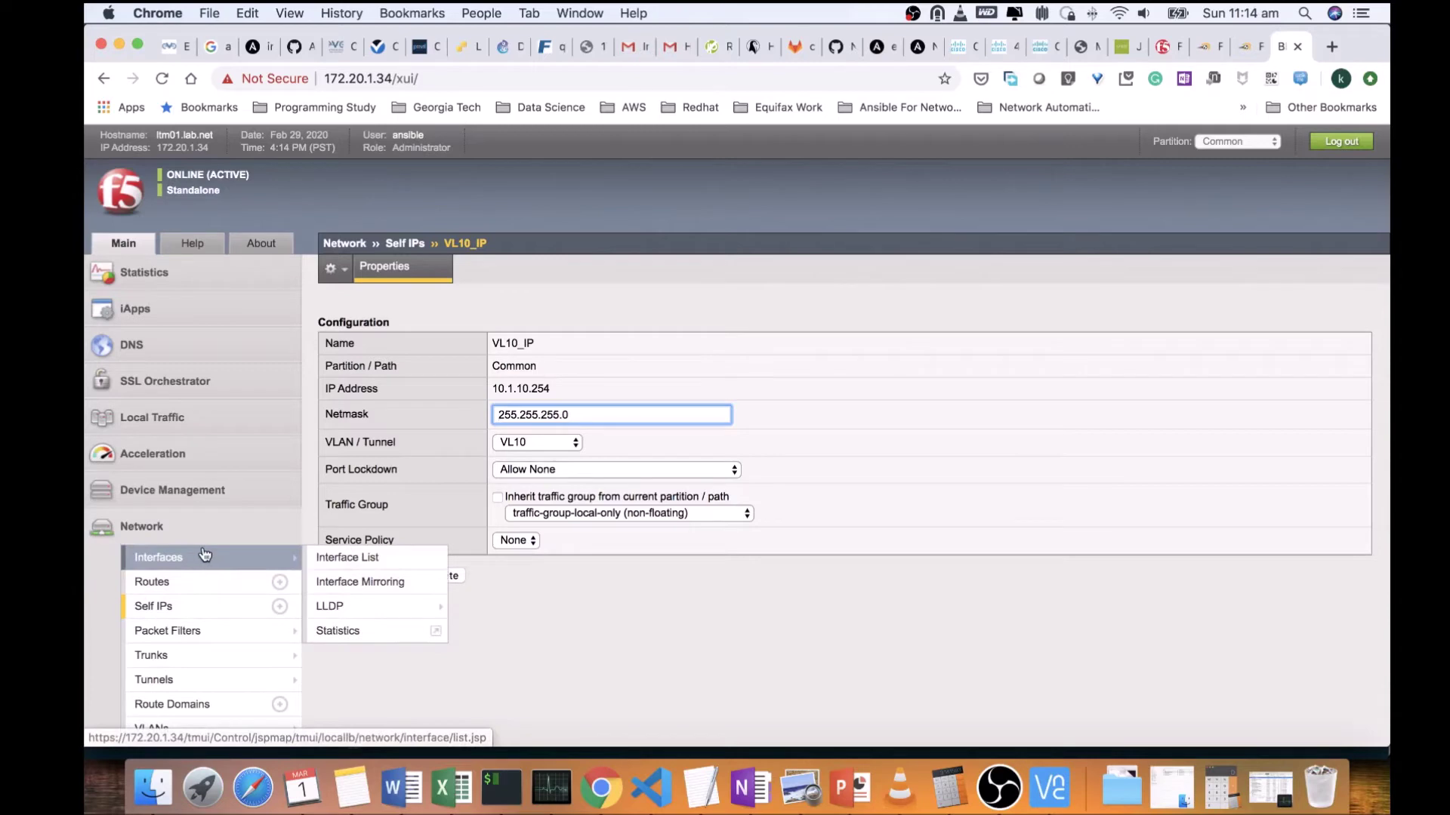
left_click(189, 659)
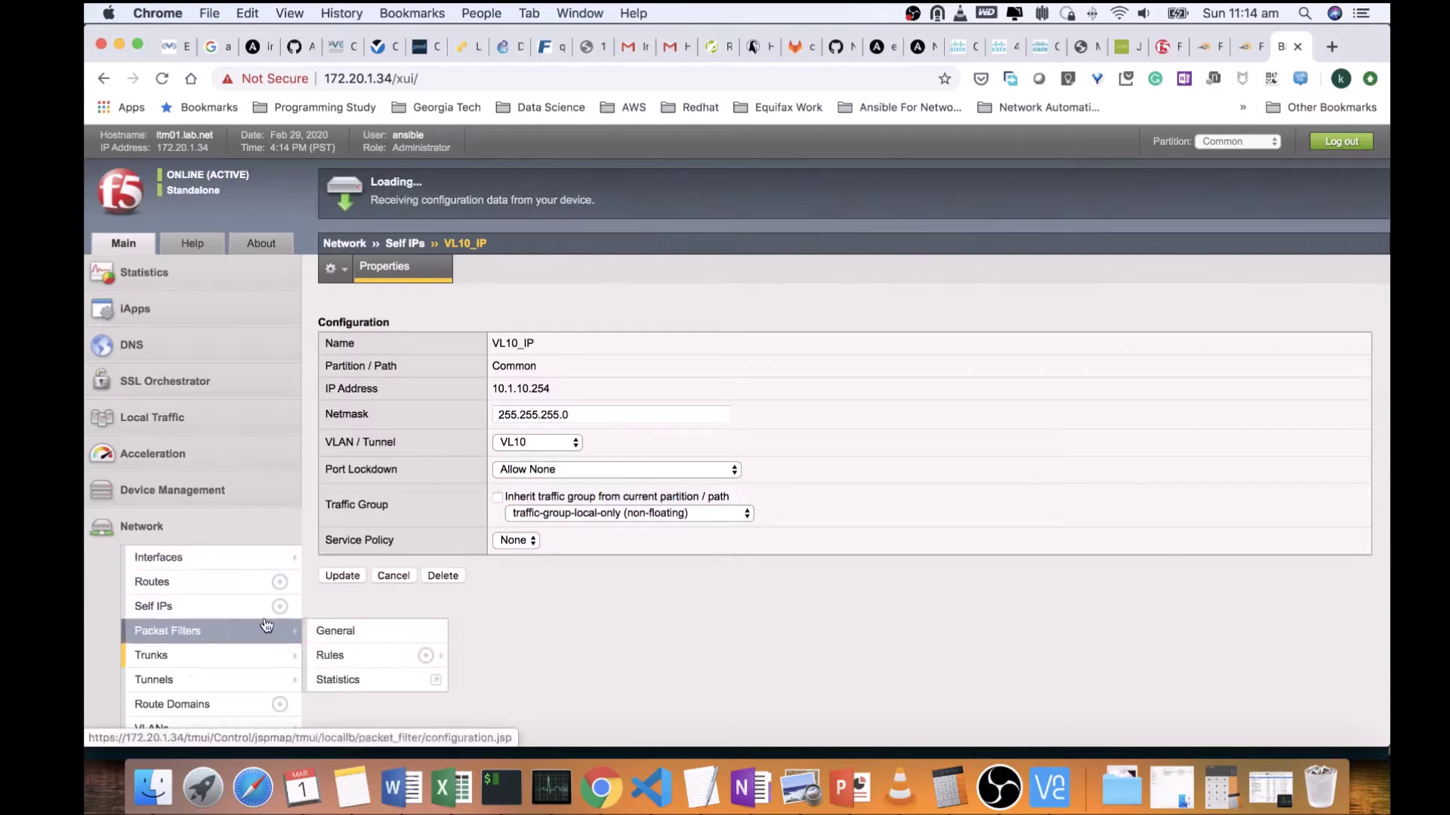
left_click(407, 365)
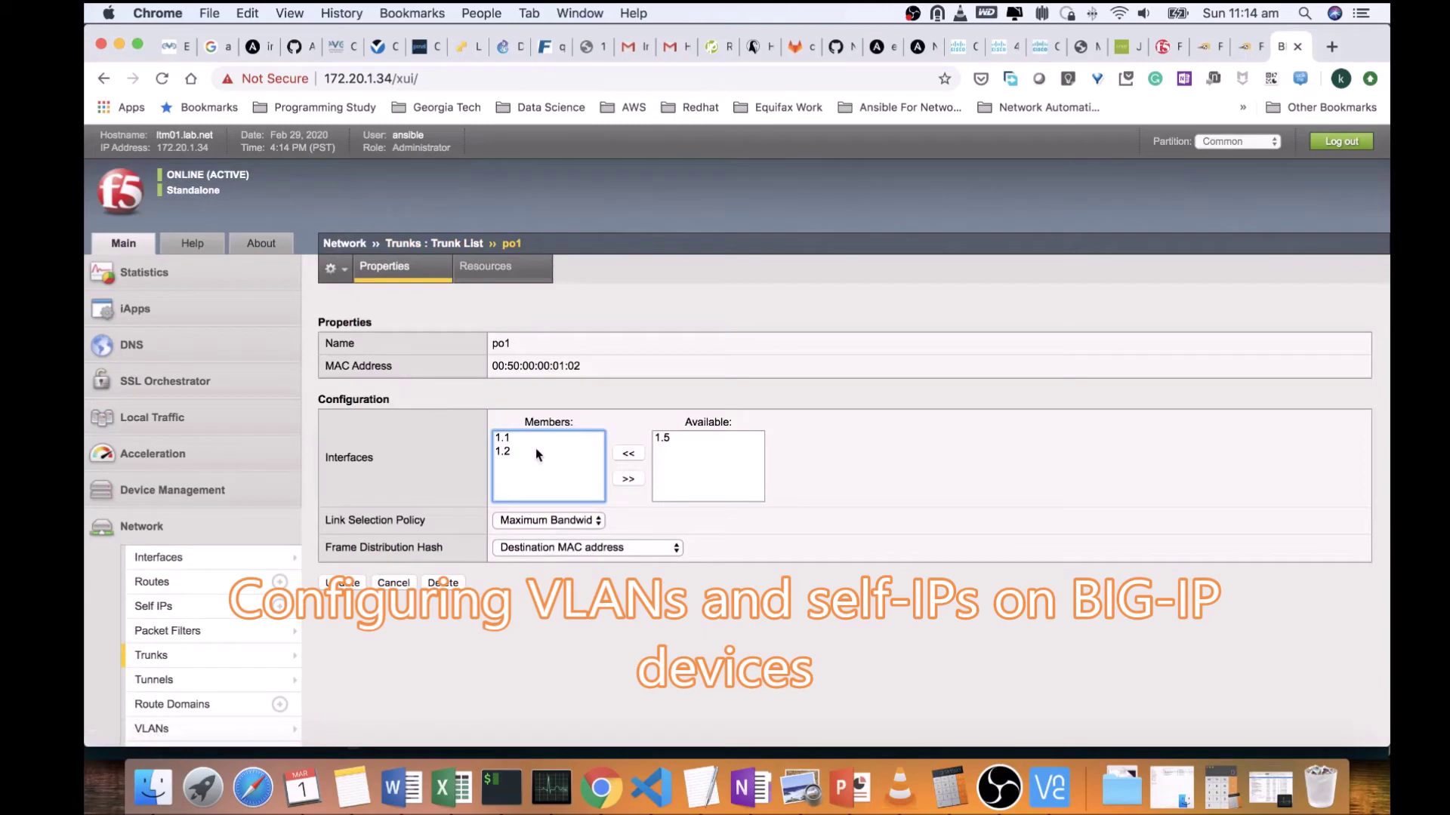
- Open VLAN VL10 from the VLAN list to examine its configuration
scroll(423, 417, "down", 5)
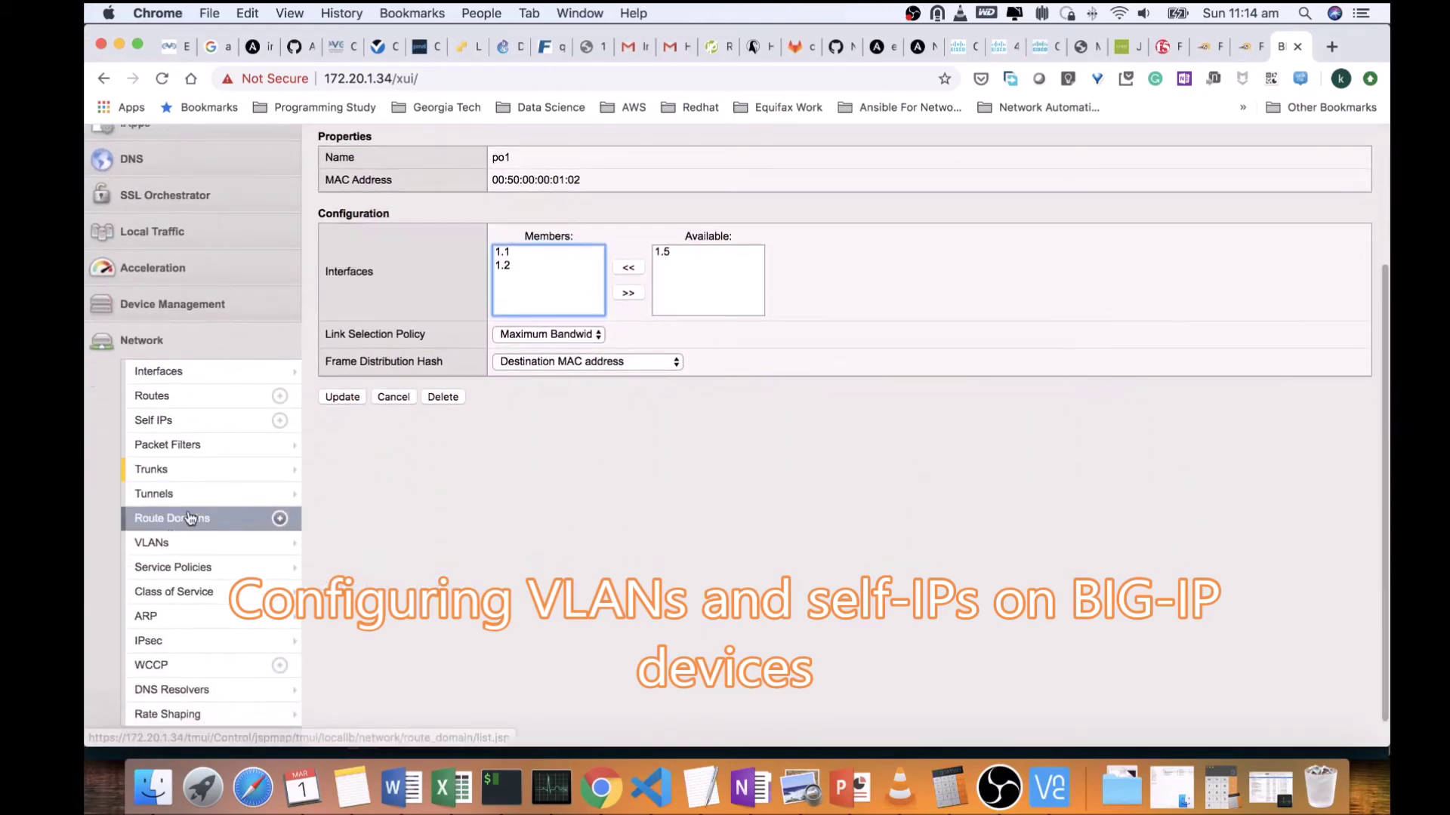
left_click(158, 545)
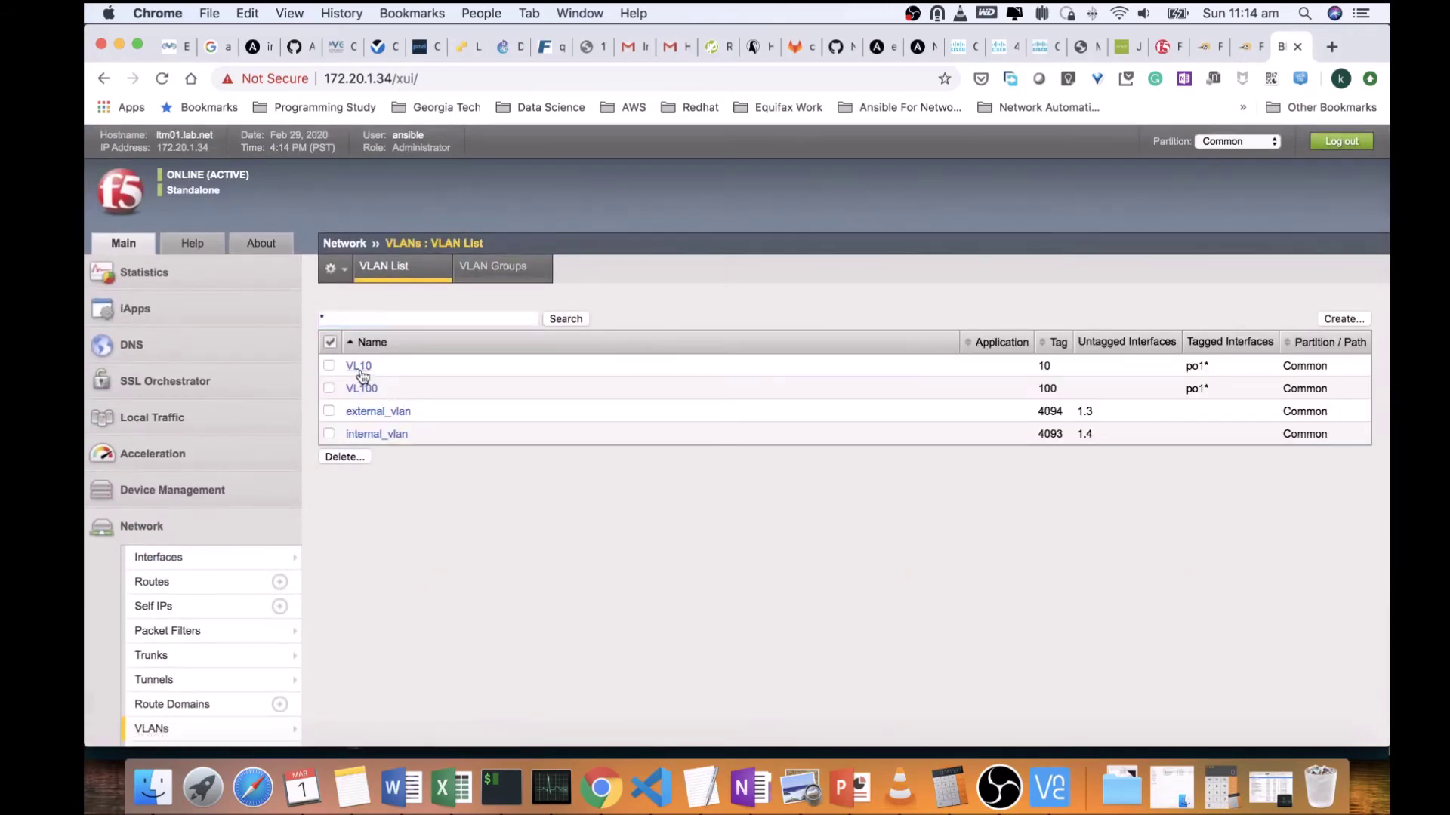
left_click(360, 370)
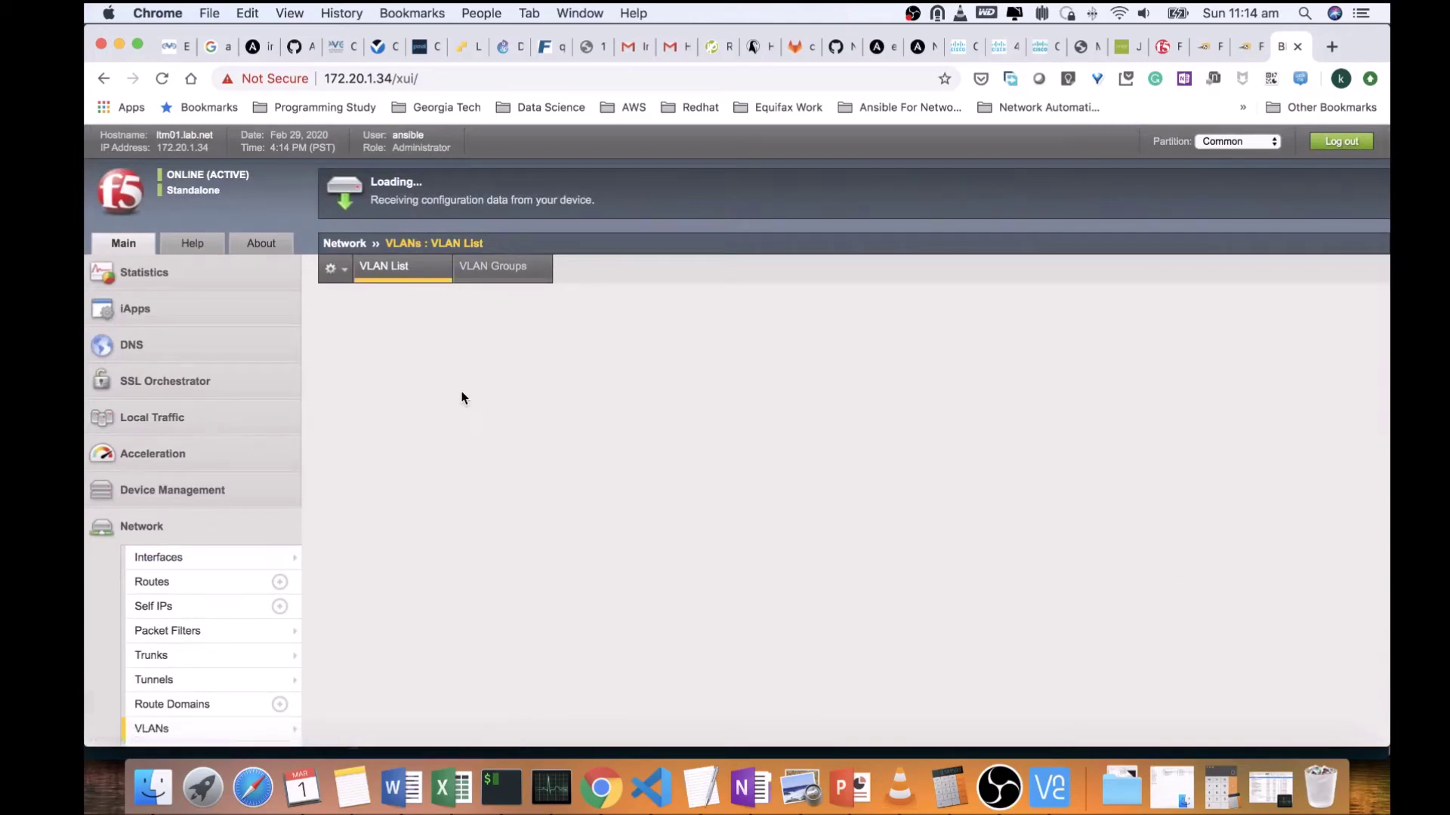
- Review the general properties, tagged interfaces and sFlow settings of VLAN VL10
scroll(480, 390, "down", 4)
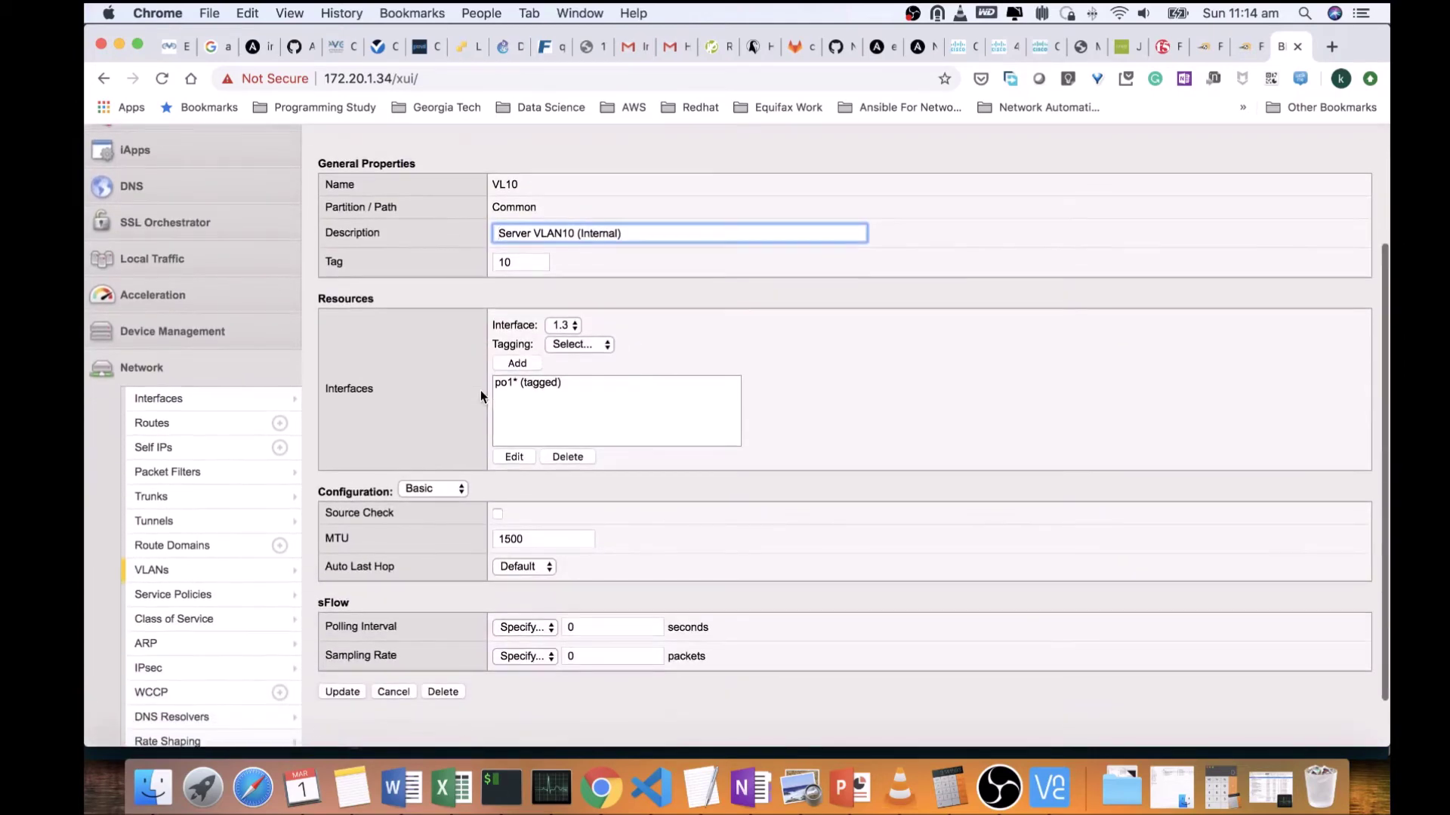
scroll(480, 390, "up", 3)
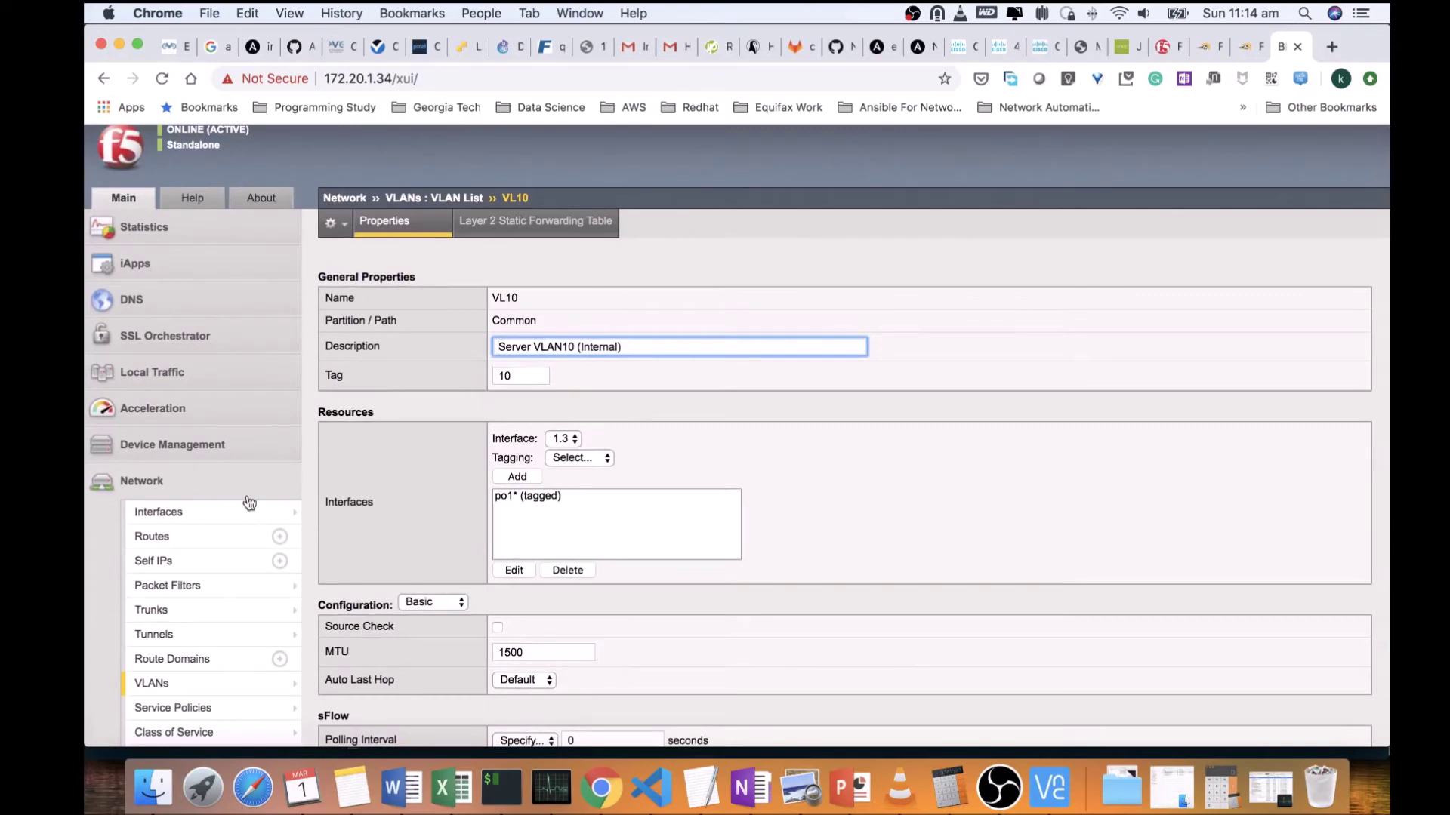
scroll(188, 579, "down", 4)
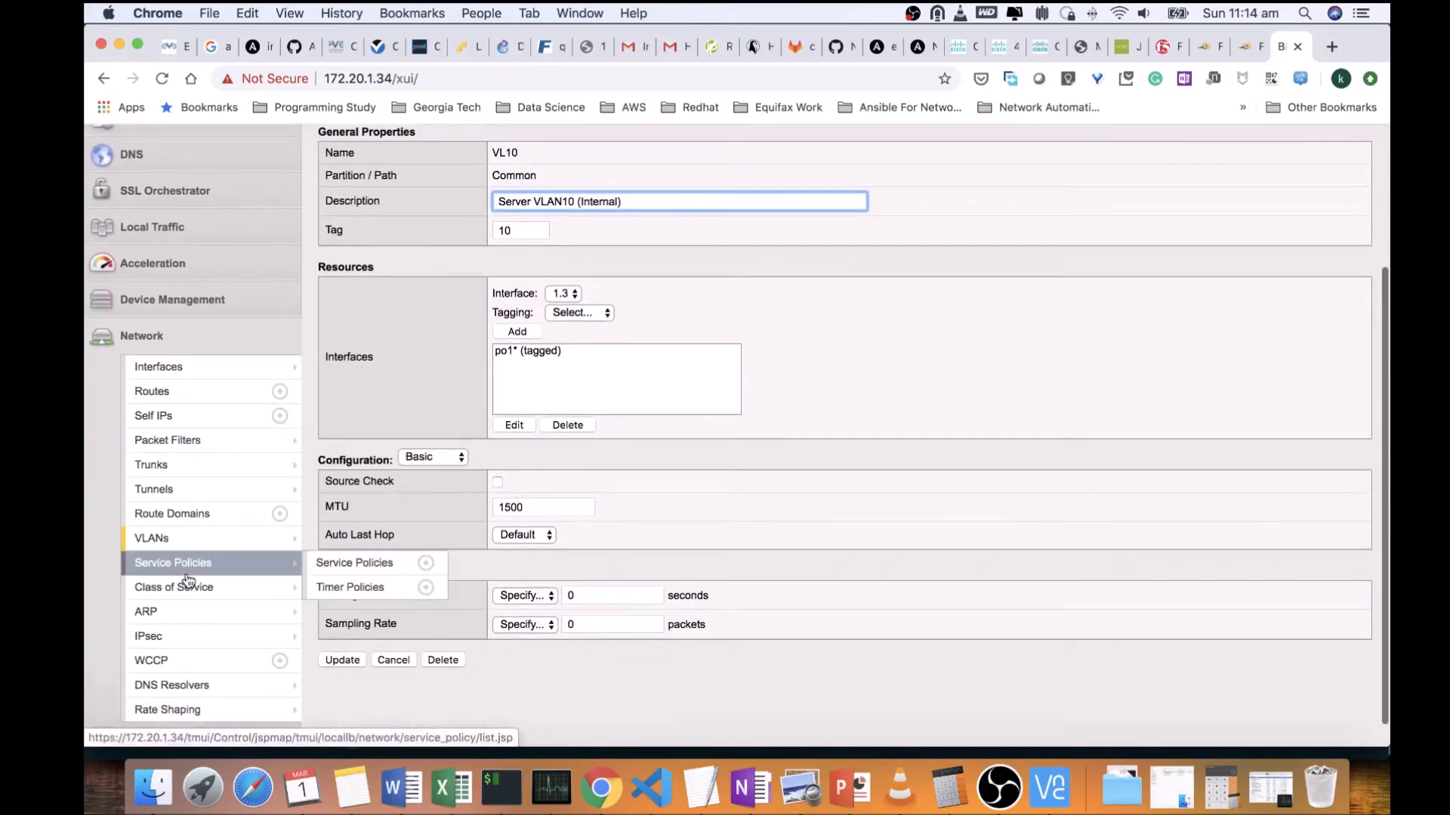
- Switch to iTerm2 and show the detailed file listing of the ch5_f5 project folder
key("super+Tab")
key("Return")
key("Return")
key("Return")
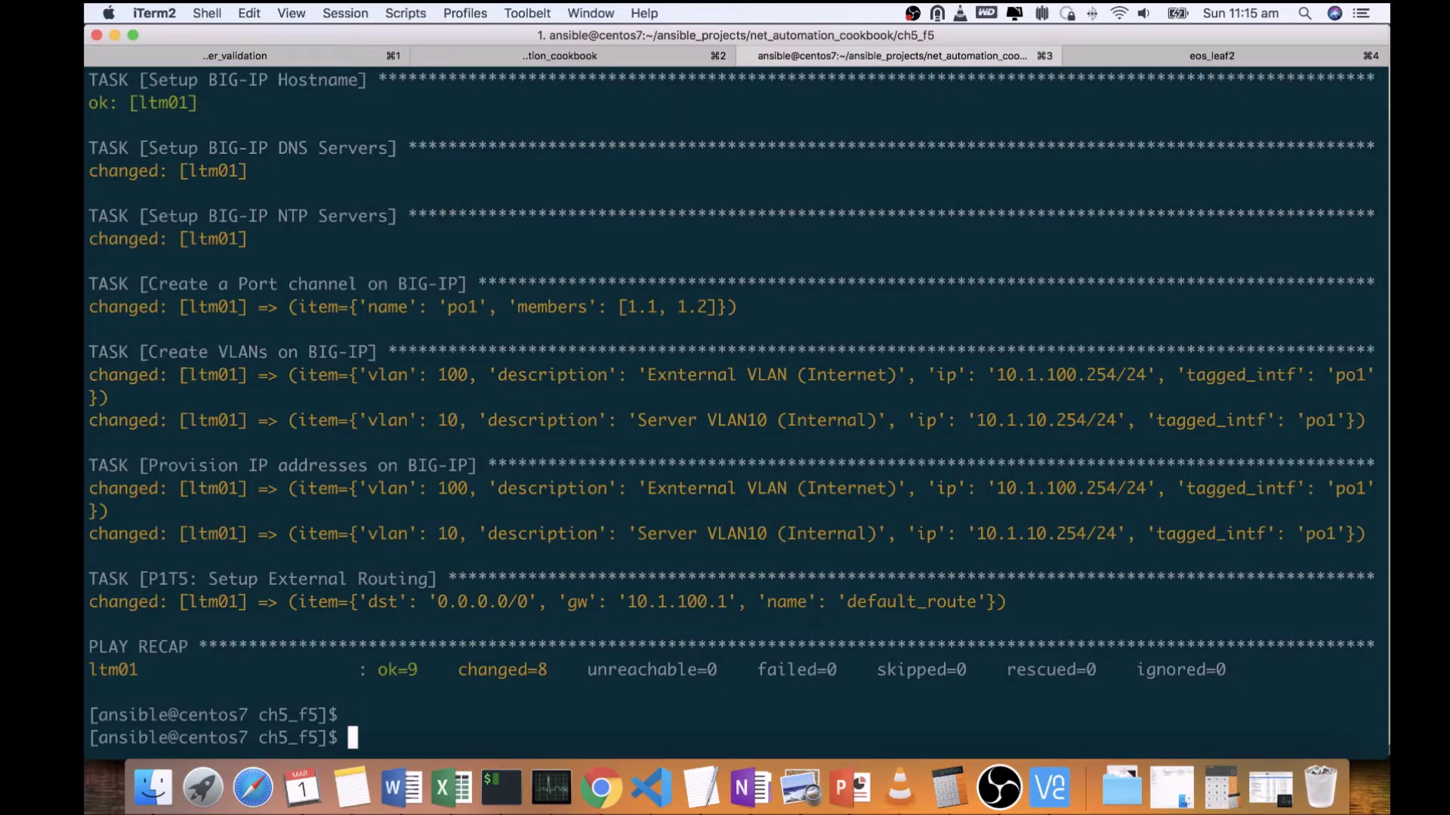
type("ll")
key("Return")
- List the tasks of the playbook pb_f5_validate.yml with the --list-tasks option, without running it
type("ansible-plb")
key("BackSpace")
key("BackSpace")
type("aybook pb_f5_")
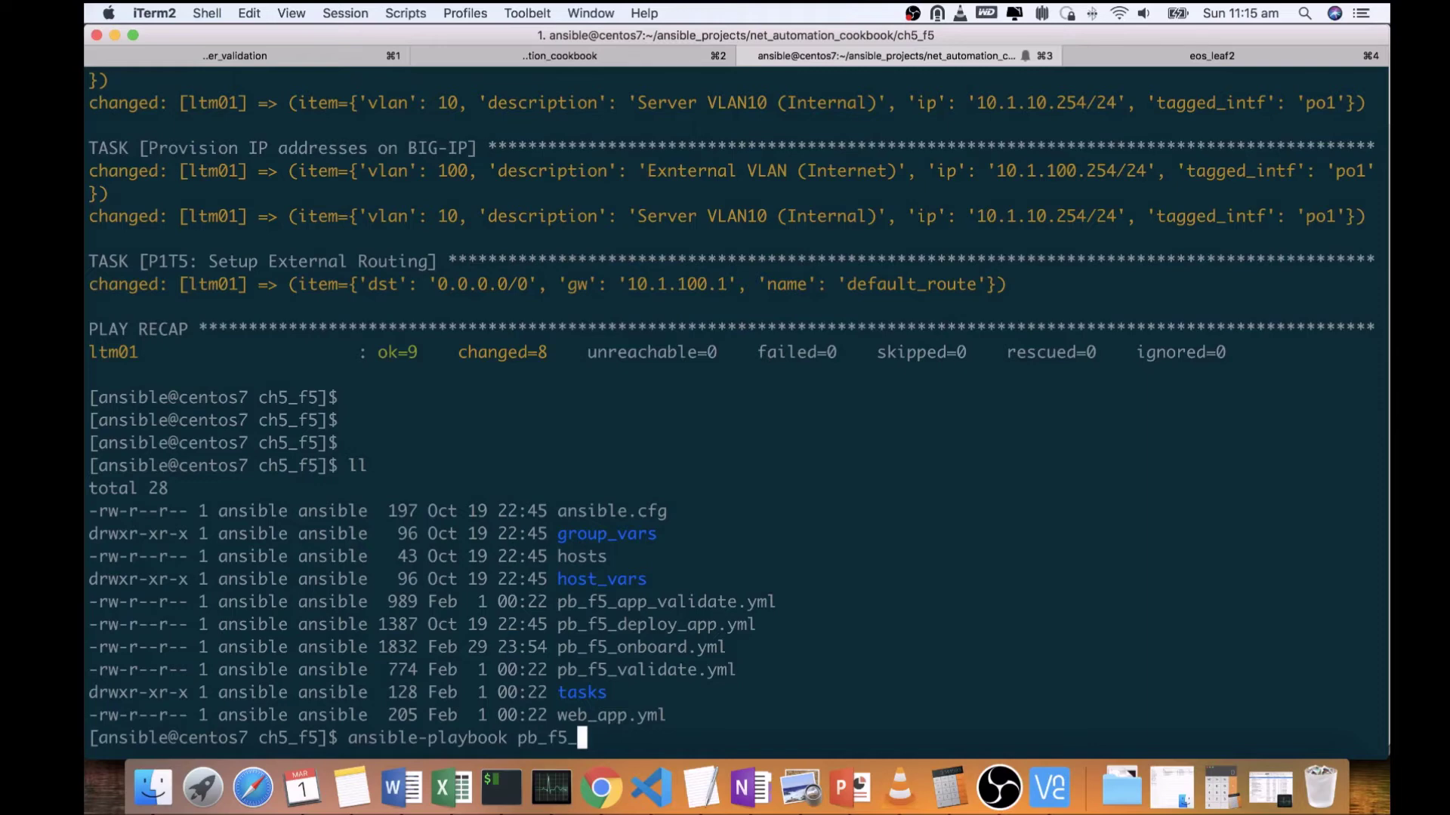
type("validate.yml -")
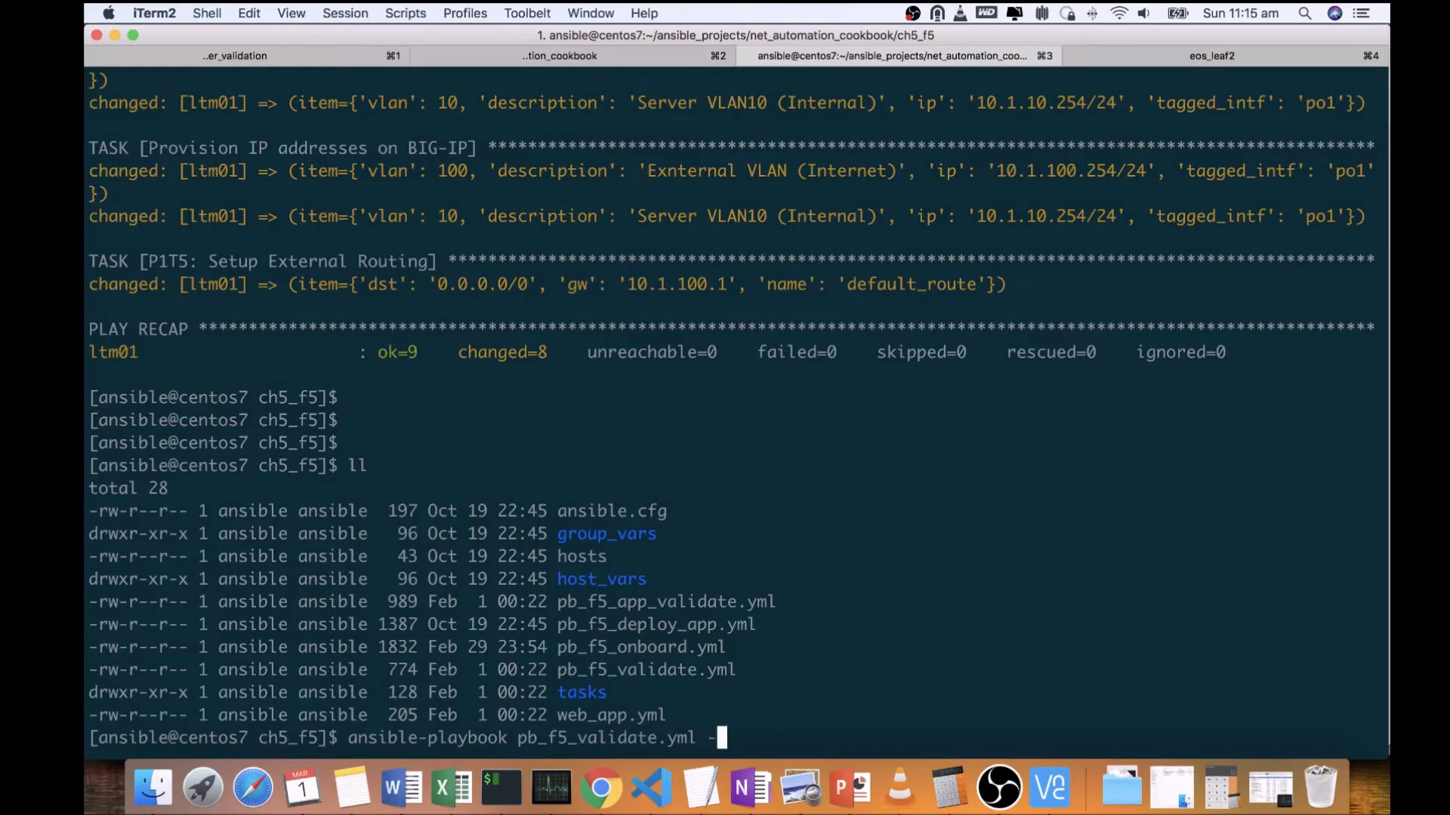
type("-list-tasks")
key("Return")
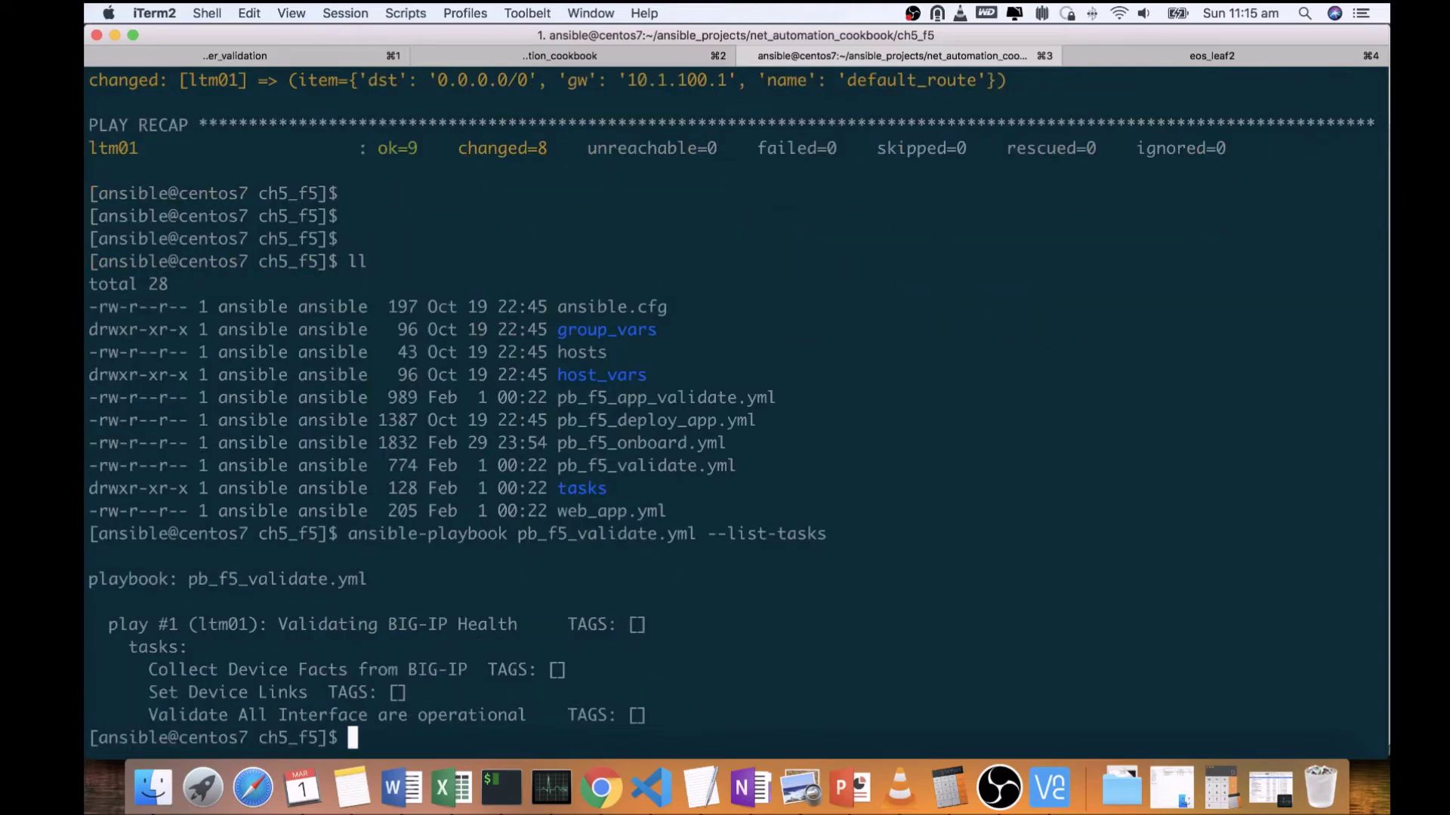
- Run the playbook pb_f5_validate.yml to validate the BIG-IP health
type("ansible-playbook pb_f5_")
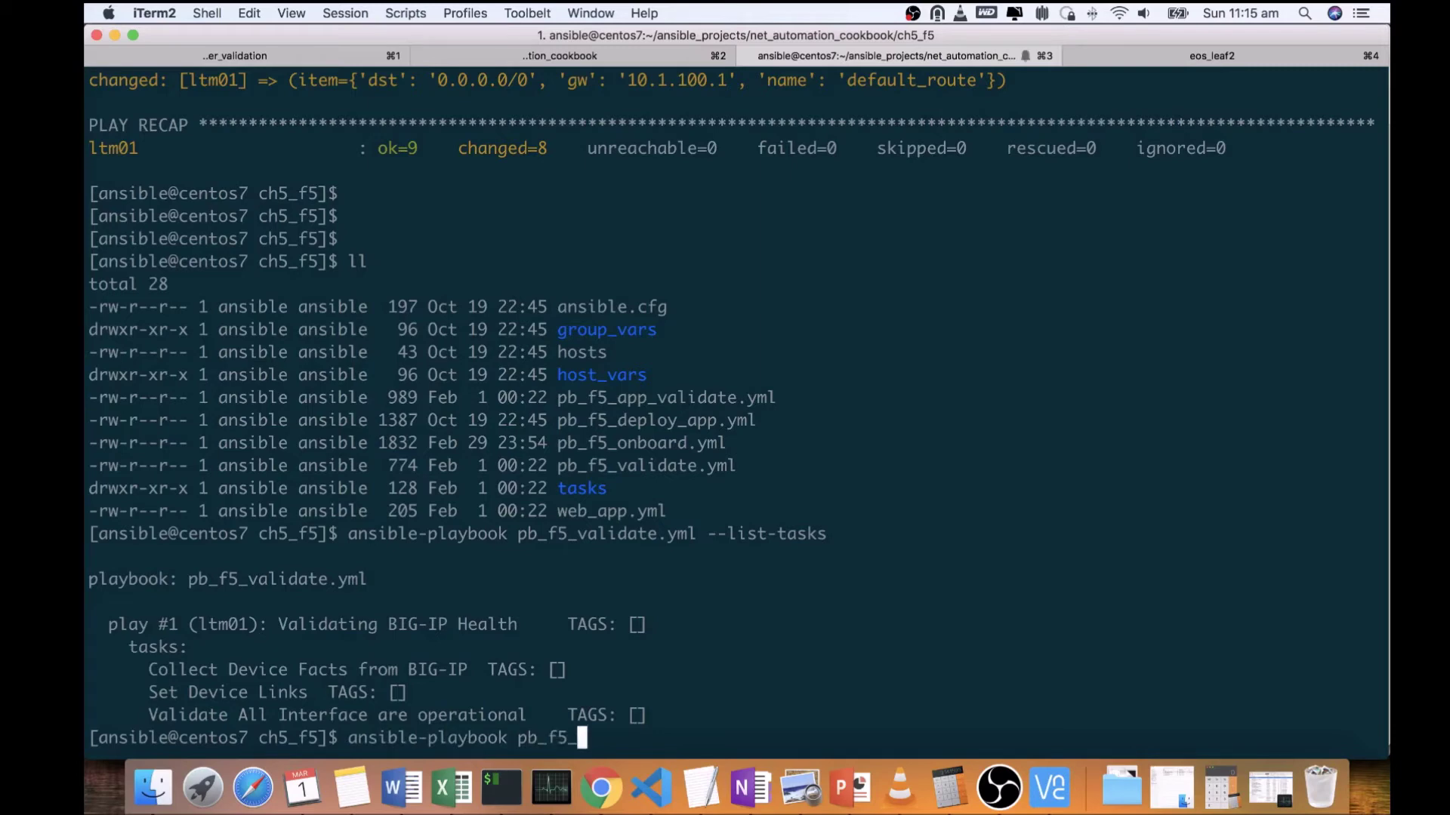
type("va")
key("Tab")
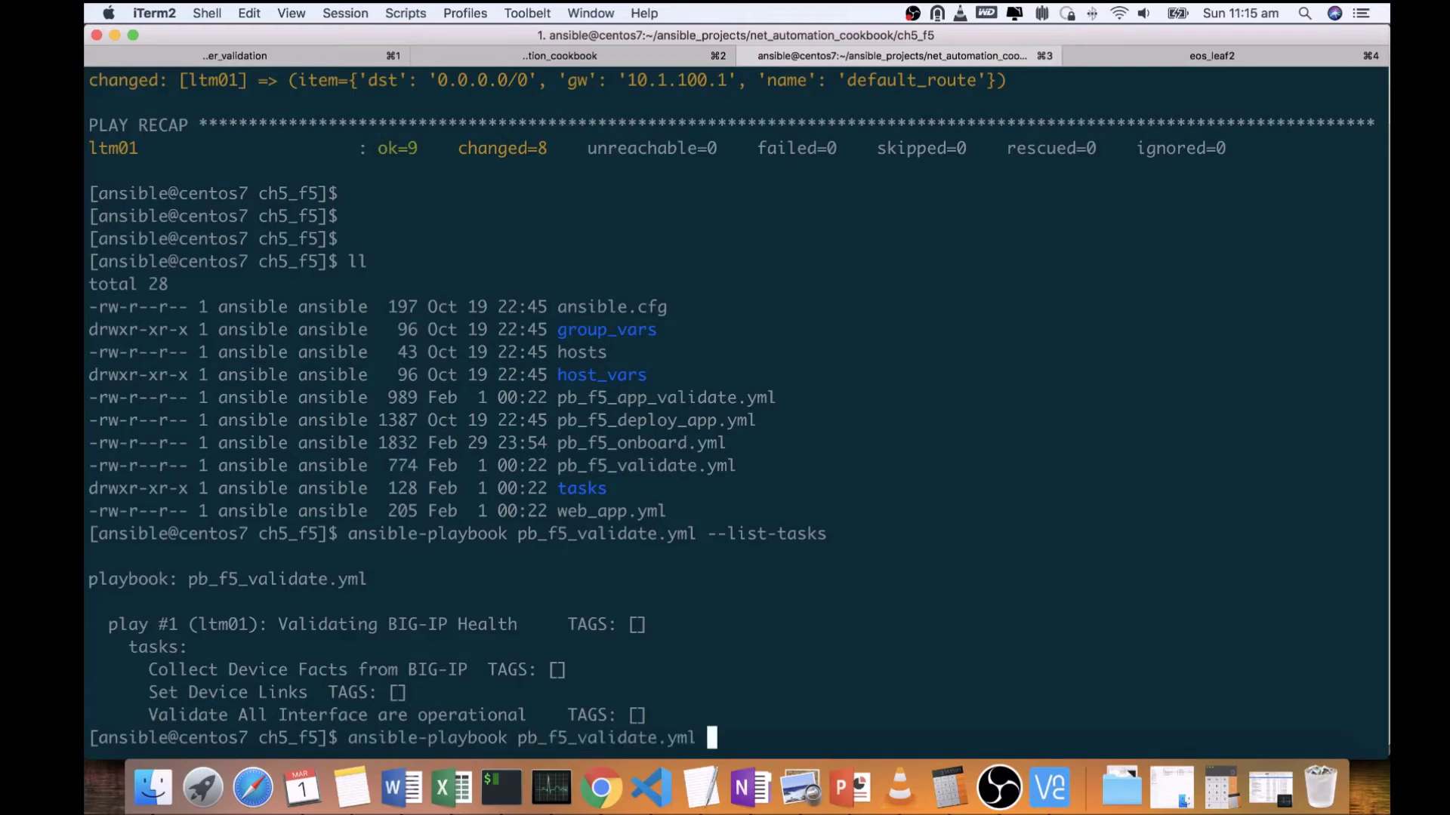
key("Return")
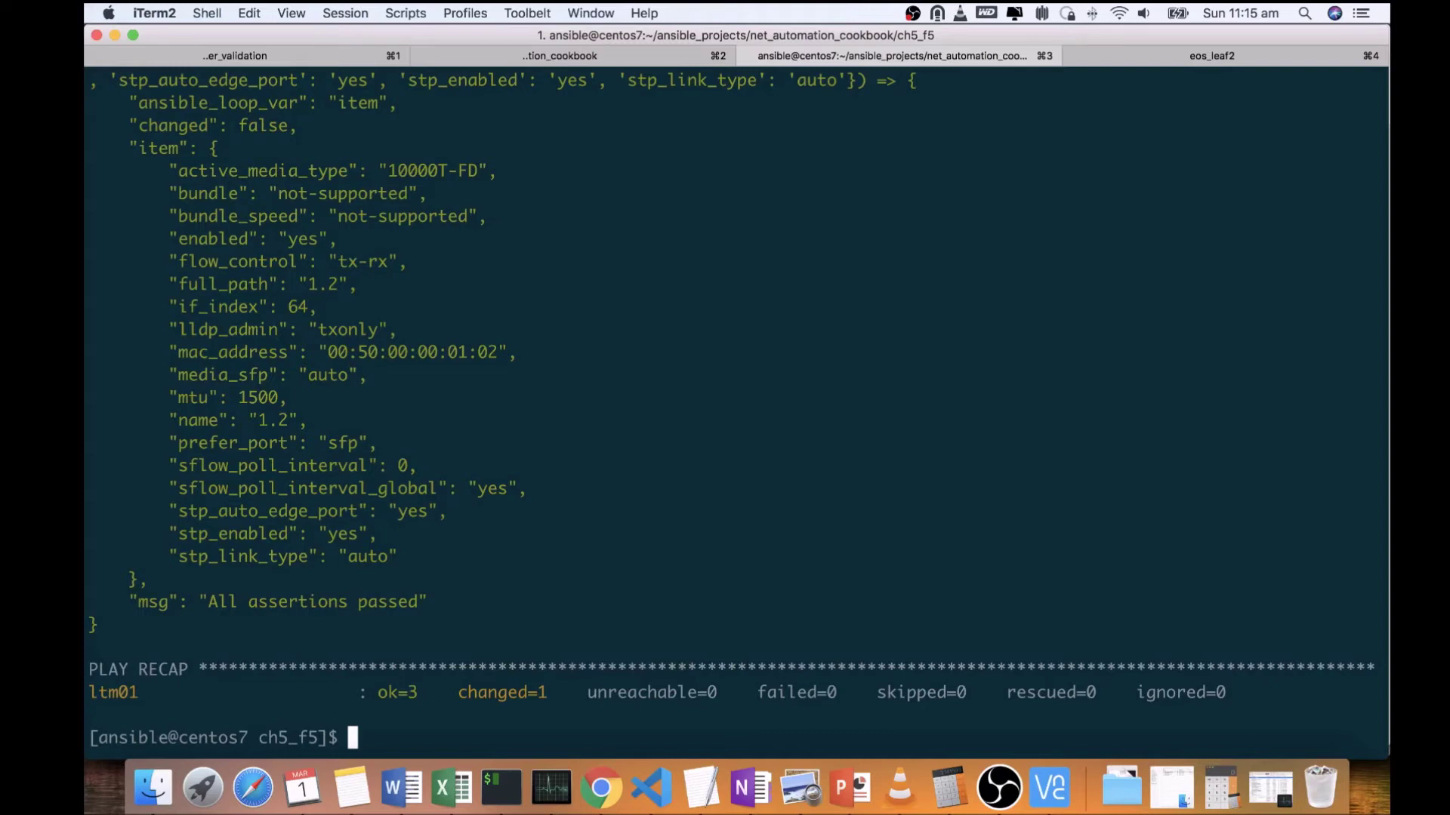
- Begin an ansible-playbook command at a fresh prompt, with the playbook name started as pb_f5_
key("Return")
key("Return")
key("Return")
type("ansible-playbook")
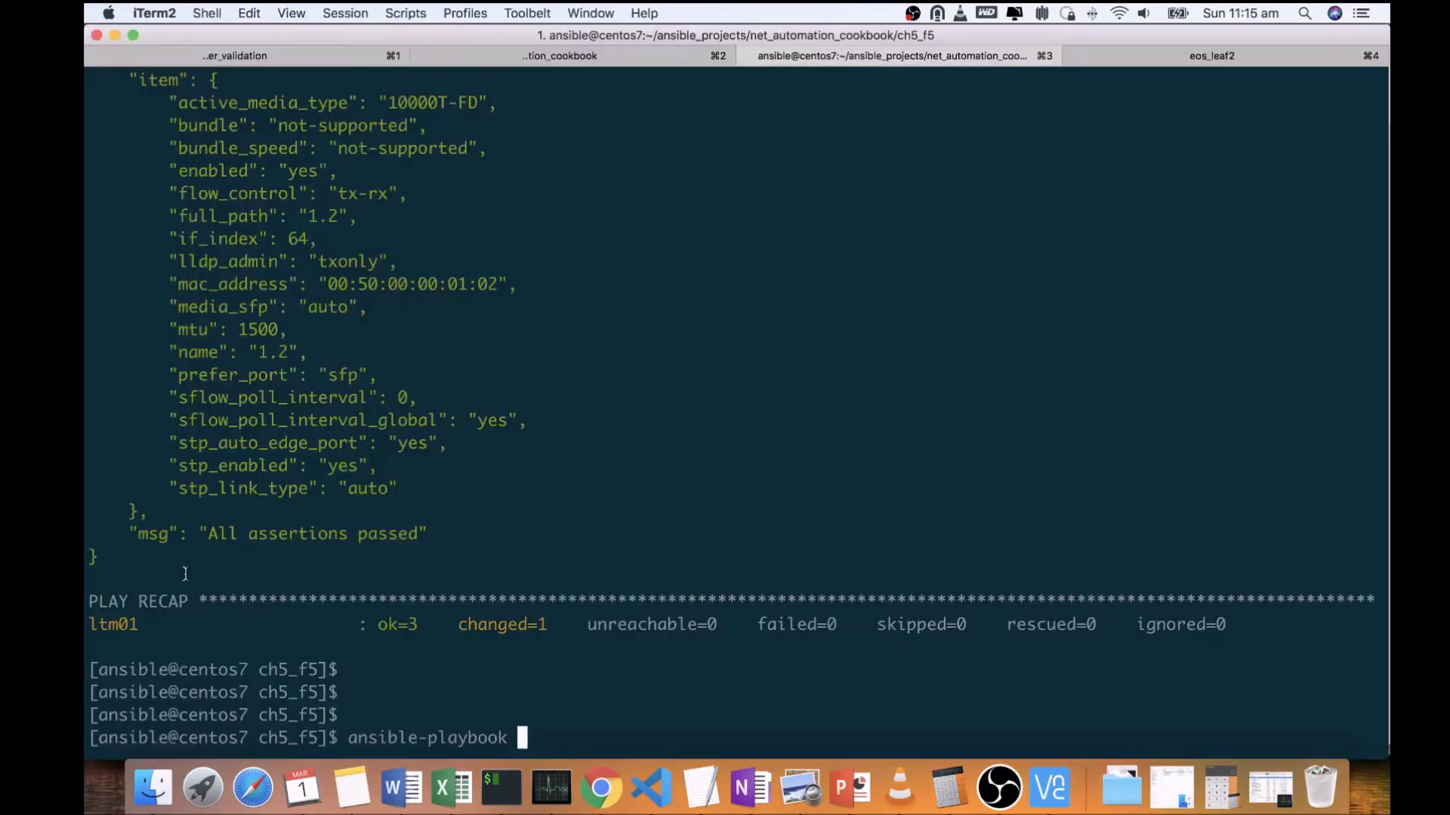
type("pb_f5_")
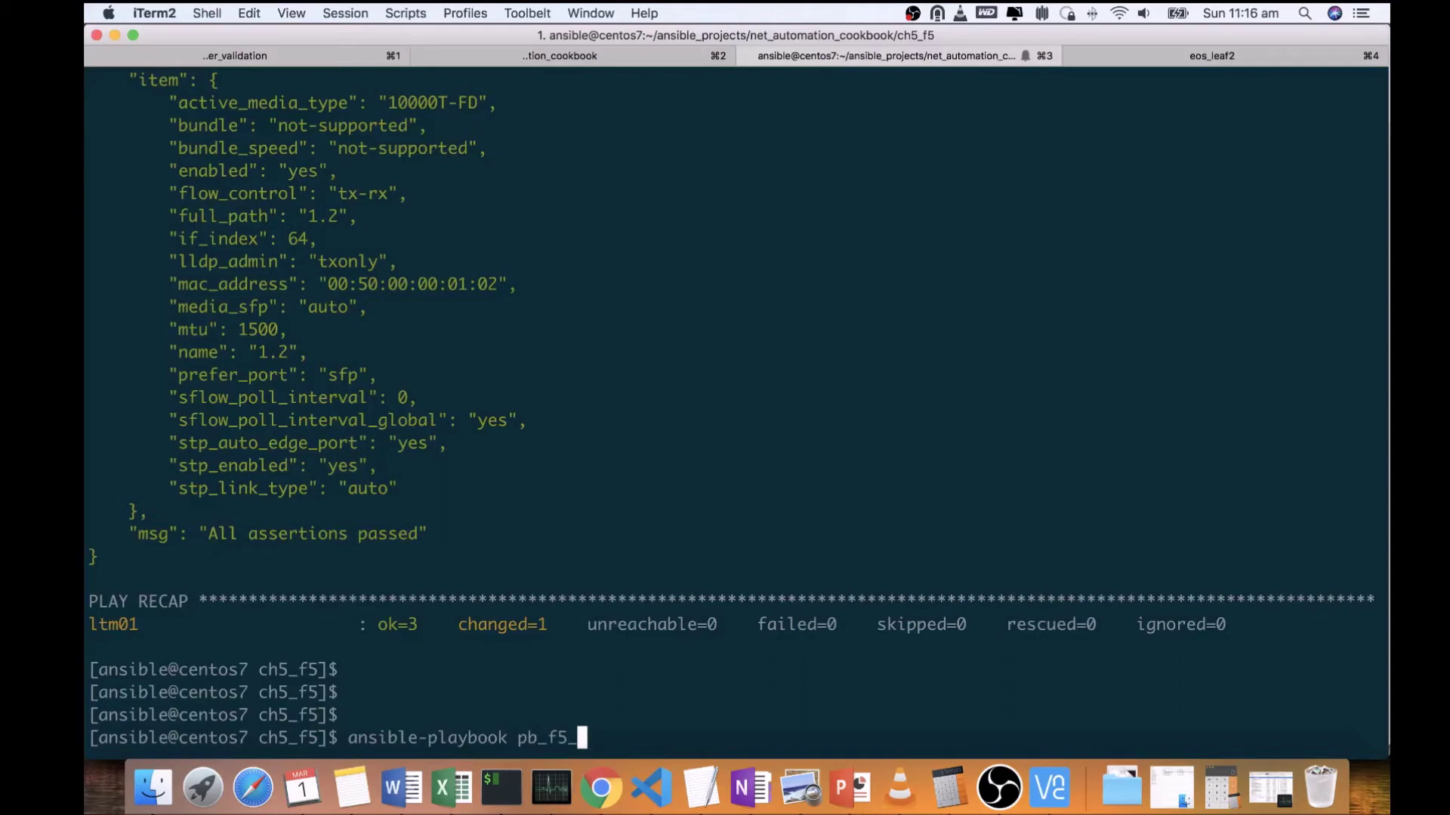
type("a")
key("Tab")
key("BackSpace")
key("BackSpace")
key("BackSpace")
key("BackSpace")
key("BackSpace")
key("BackSpace")
key("BackSpace")
key("BackSpace")
key("BackSpace")
key("BackSpace")
key("BackSpace")
key("BackSpace")
key("BackSpace")
key("BackSpace")
key("BackSpace")
key("BackSpace")
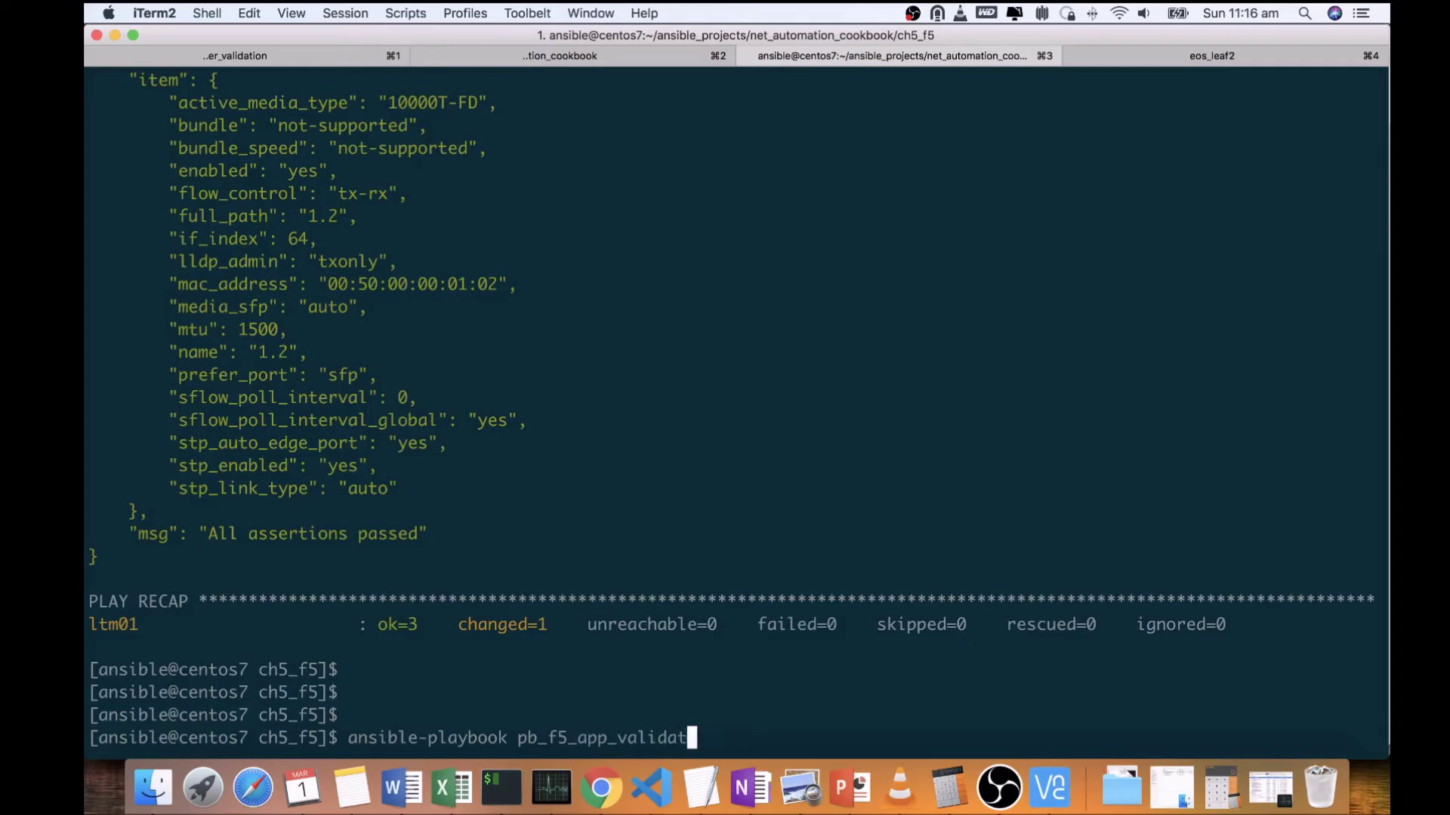
key("BackSpace")
- Complete the command with pb_f5_deploy_app.yml and --list-tasks, and list the playbook's tasks
type("d")
key("Tab")
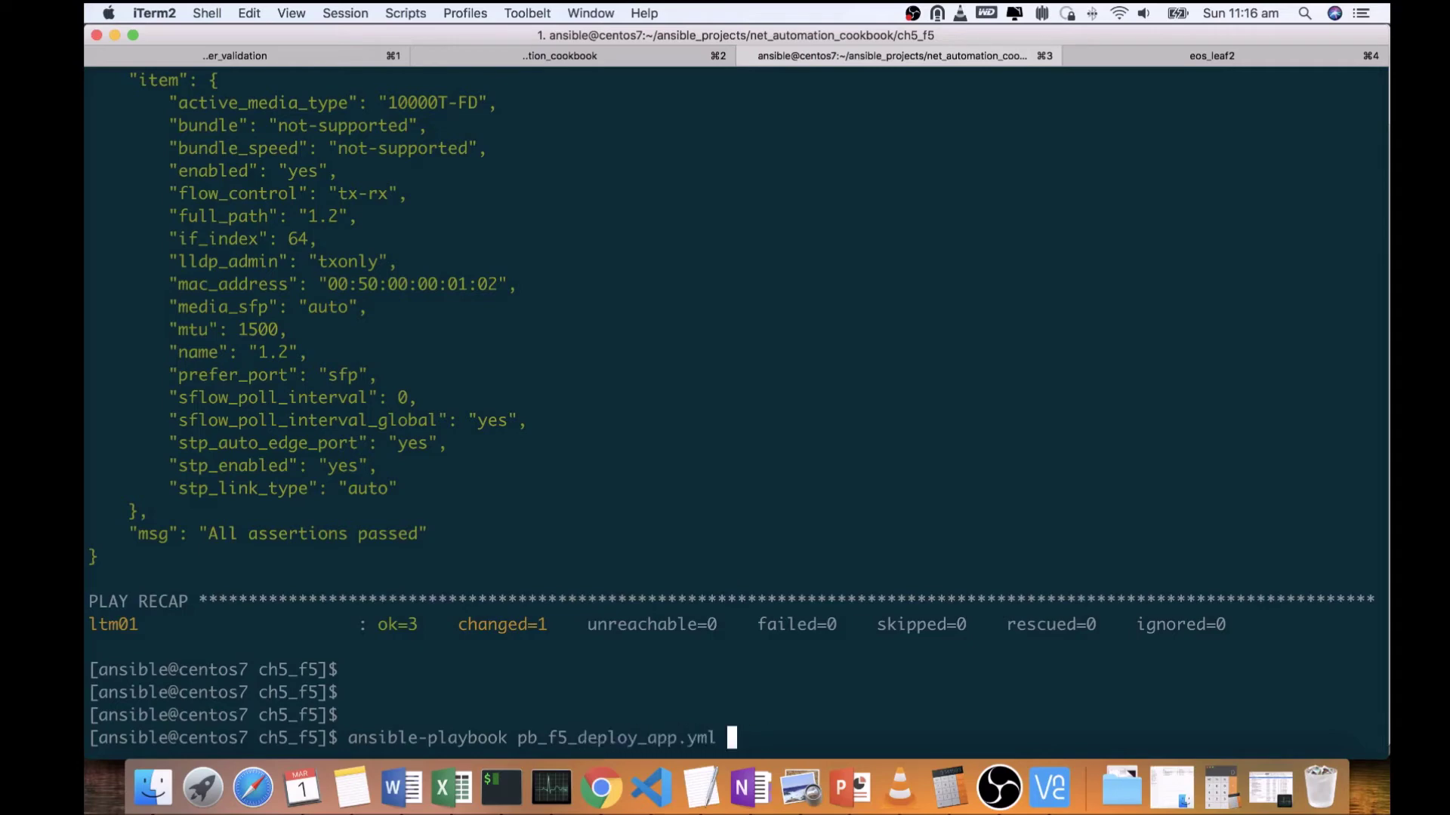
type("--list-tasks")
key("Return")
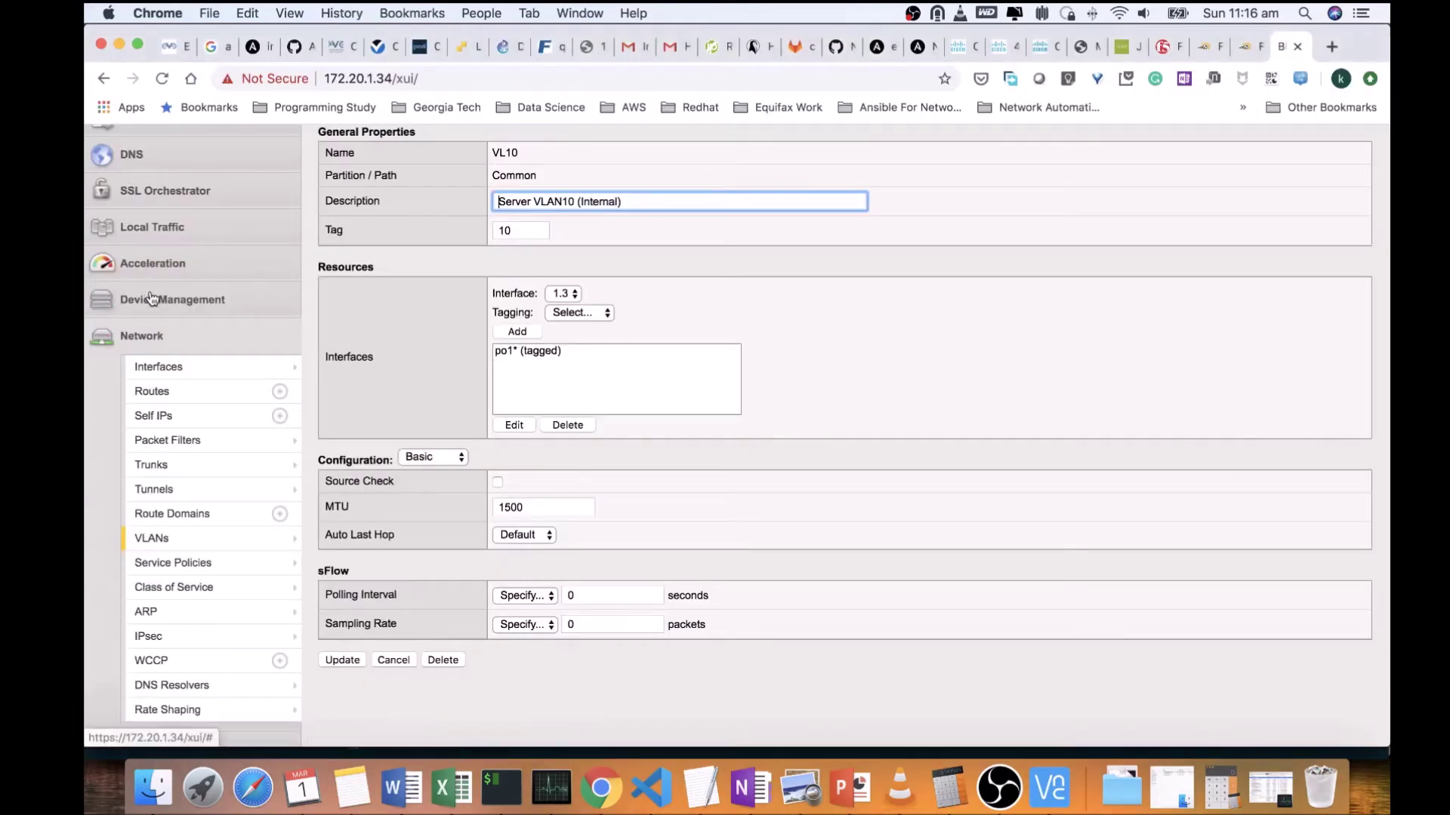
- Check the node list, the pool list and the virtual server list under Local Traffic
left_click(144, 224)
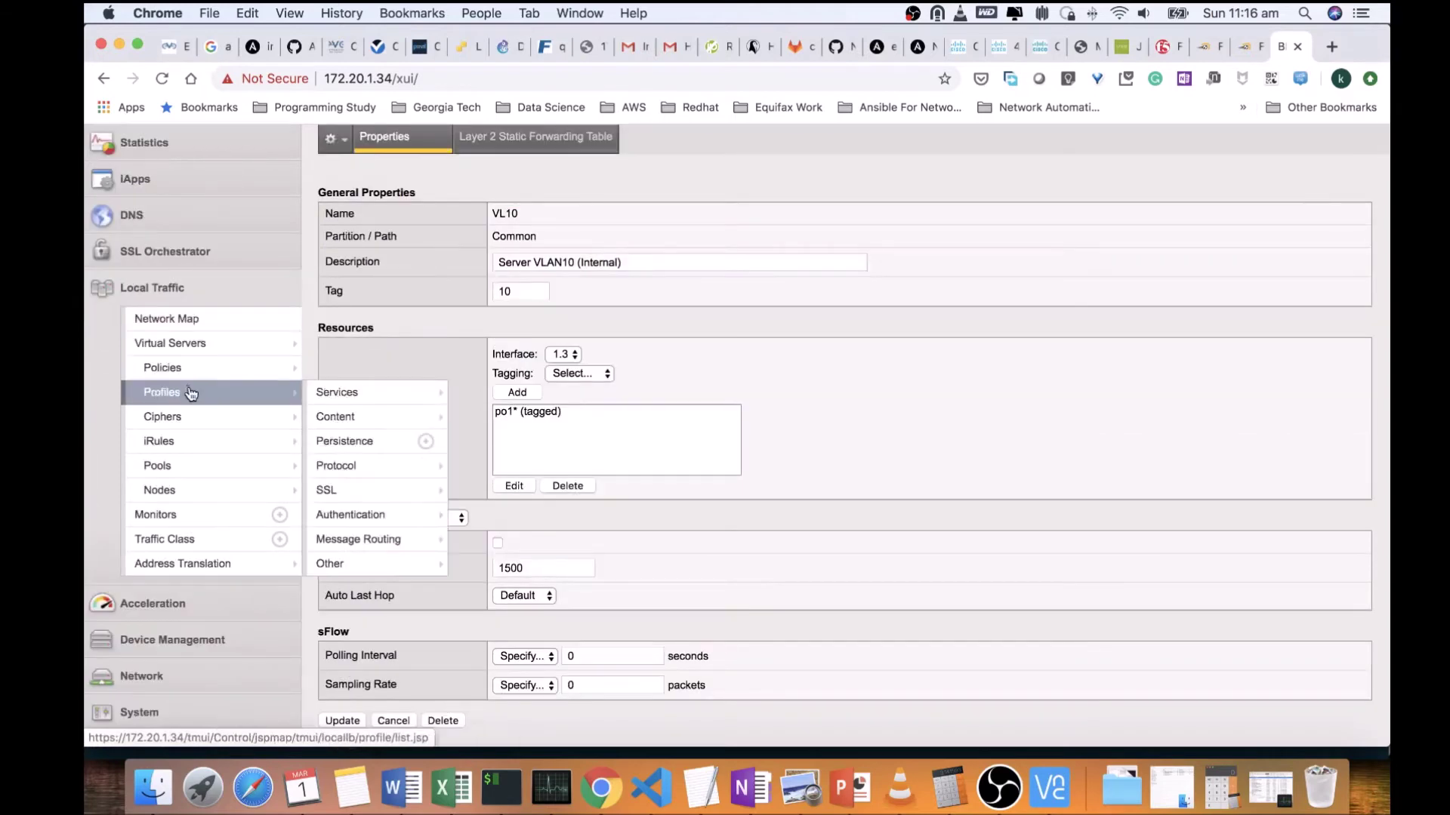
left_click(197, 491)
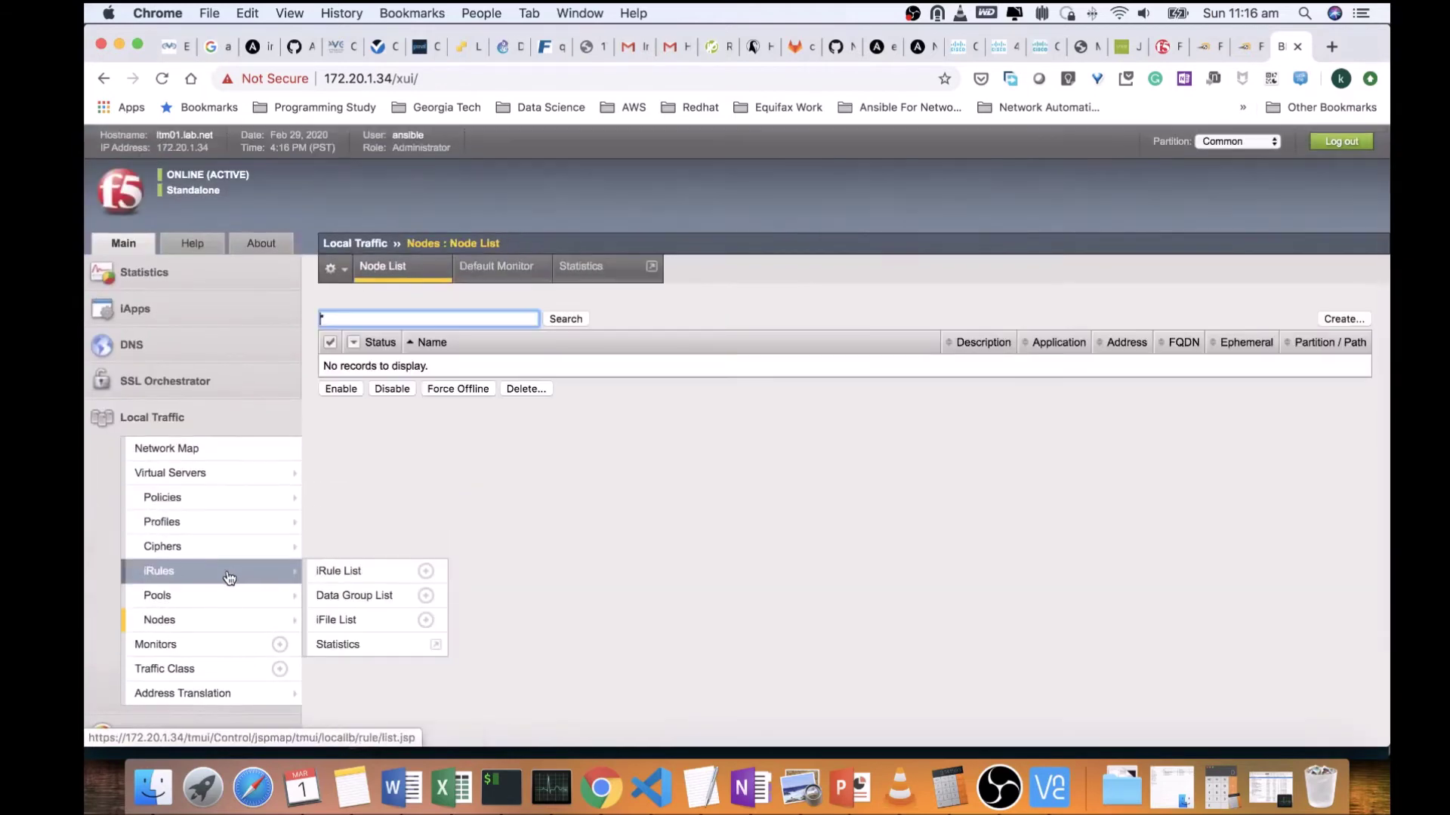
left_click(193, 596)
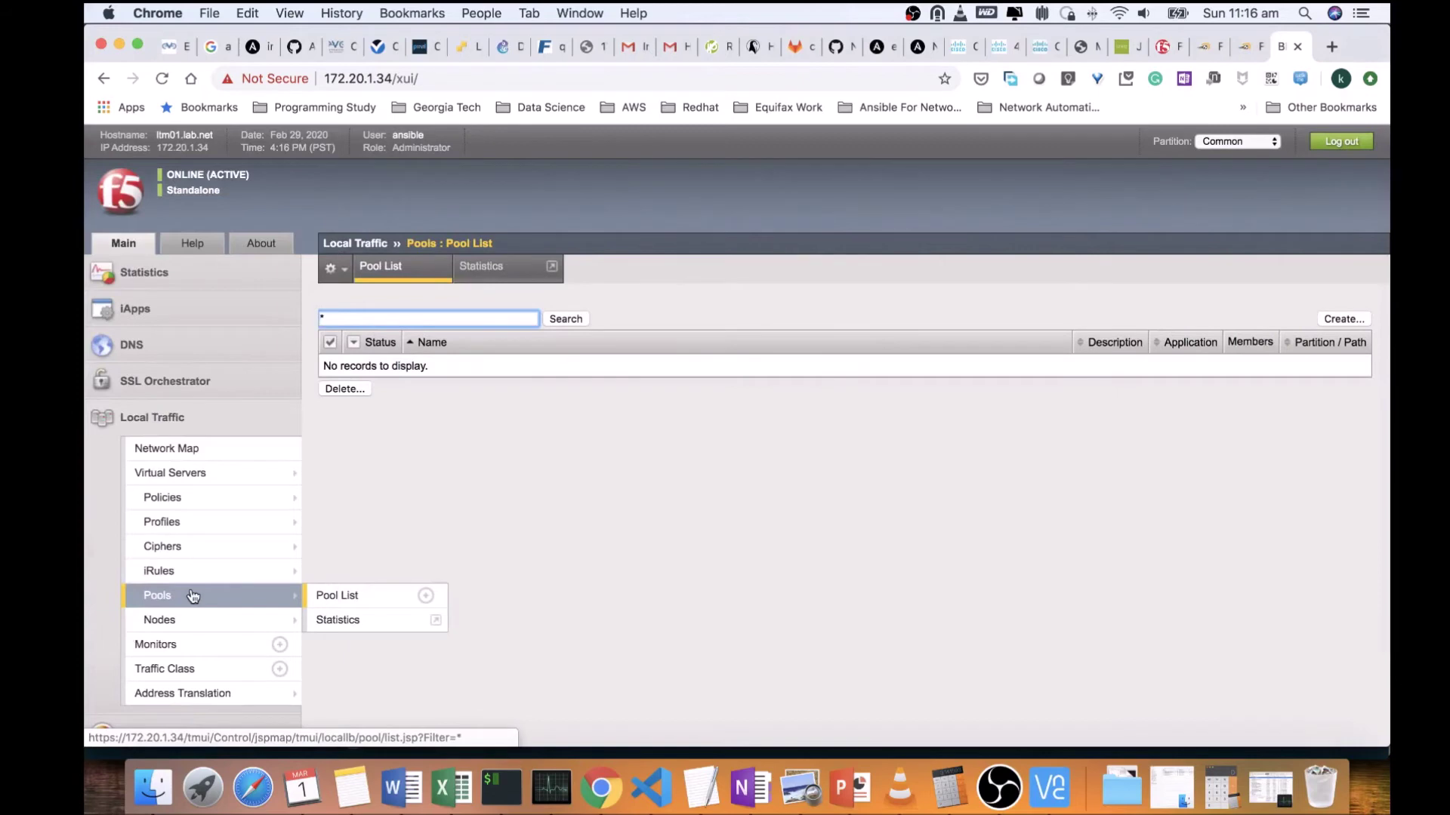
mouse_move(199, 534)
left_click(197, 483)
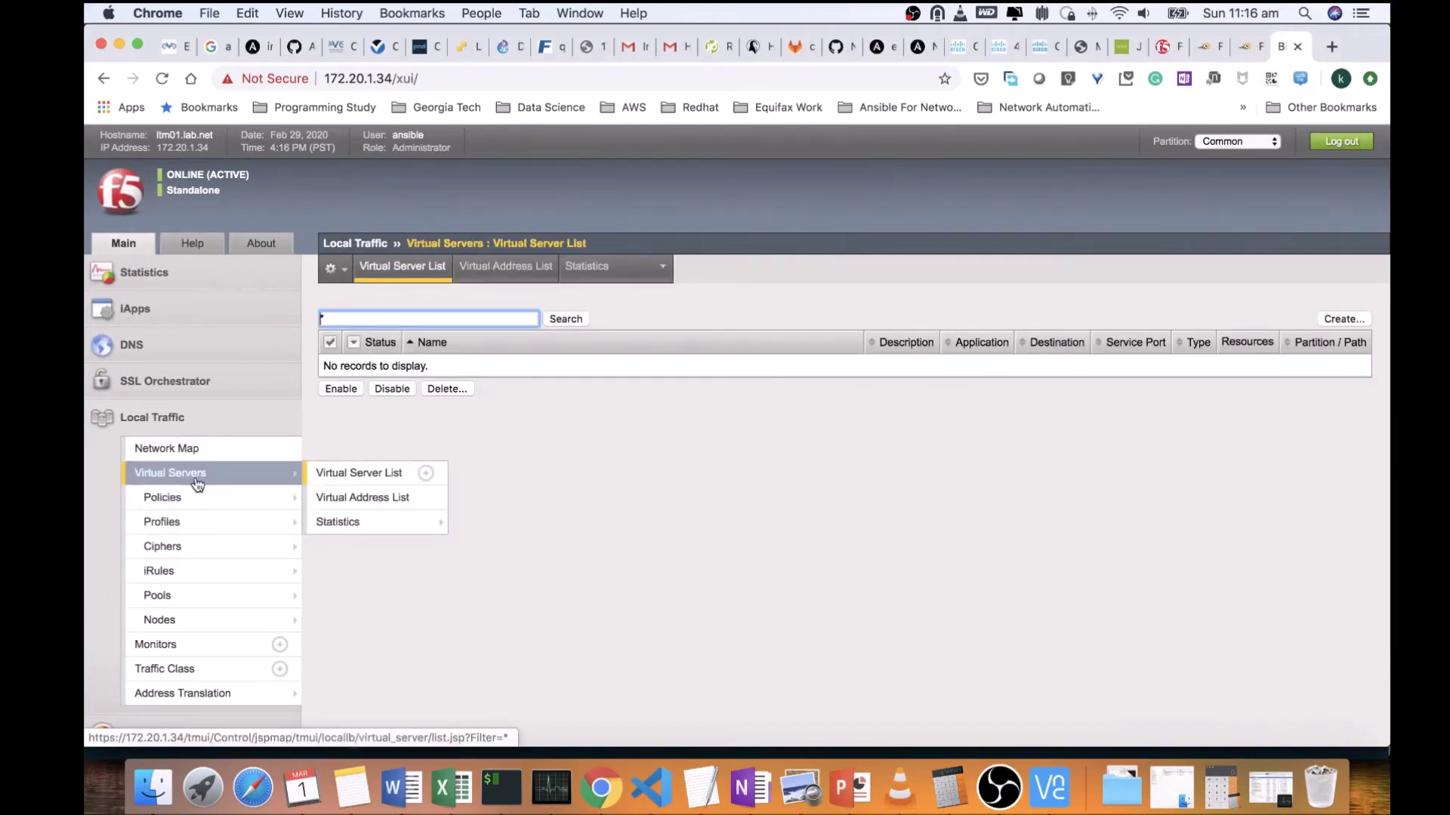
- Switch to iTerm2 and run the playbook pb_f5_deploy_app.yml to deploy the new application on the BIG-IP
key("super+Tab")
type("ansible")
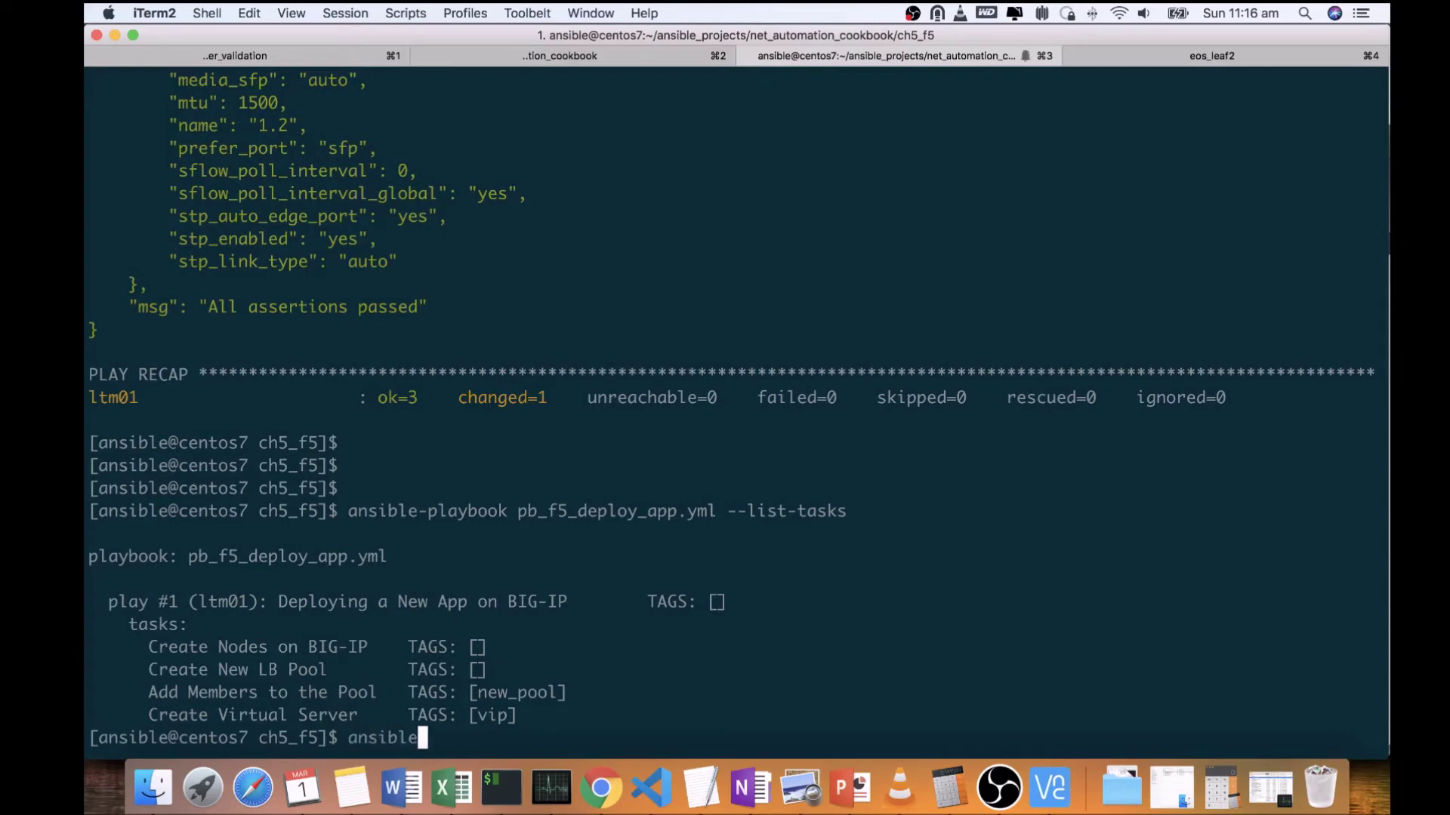
type("-playbook pb_f5_")
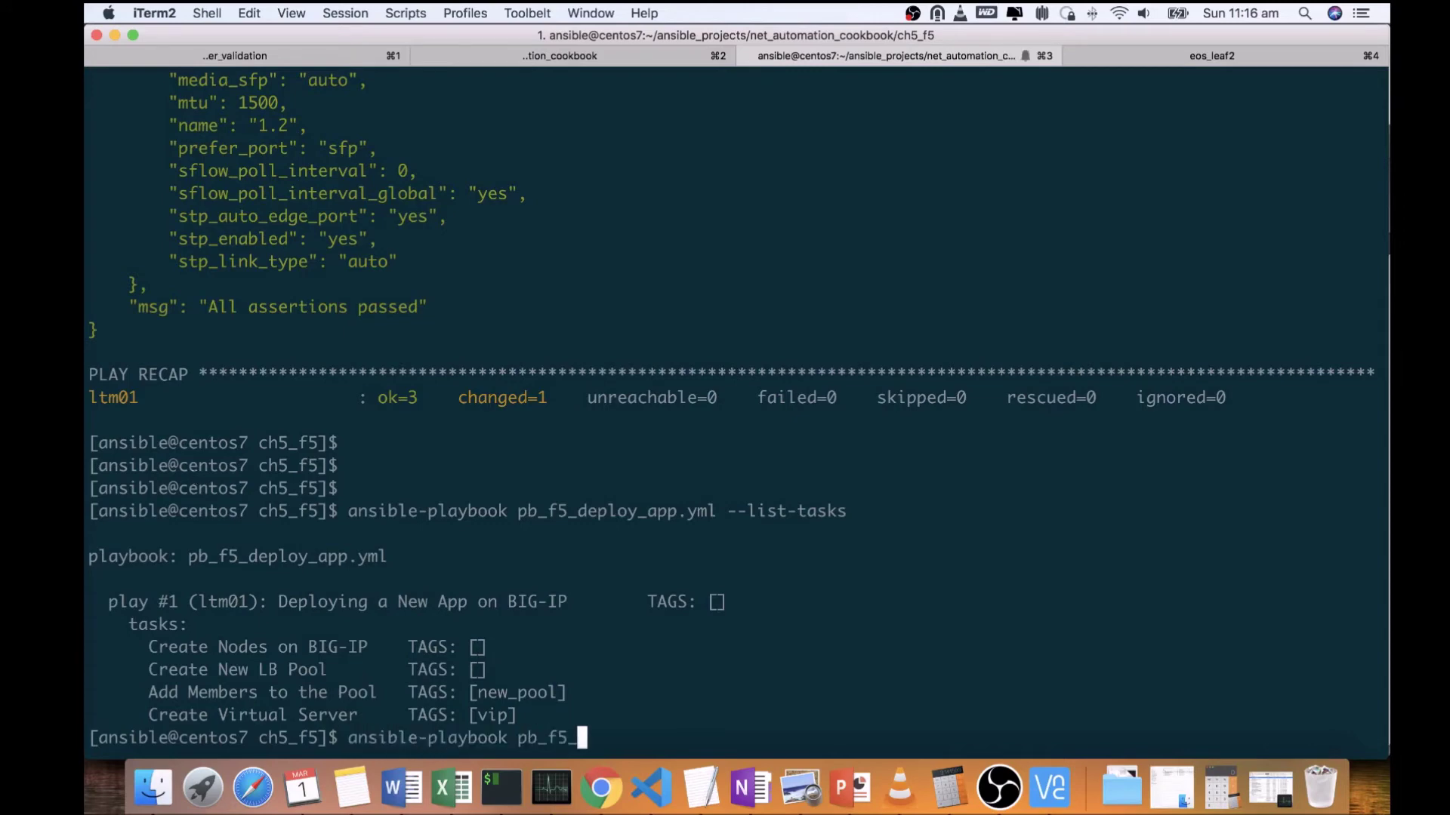
type("deploy_app.yml")
key("Return")
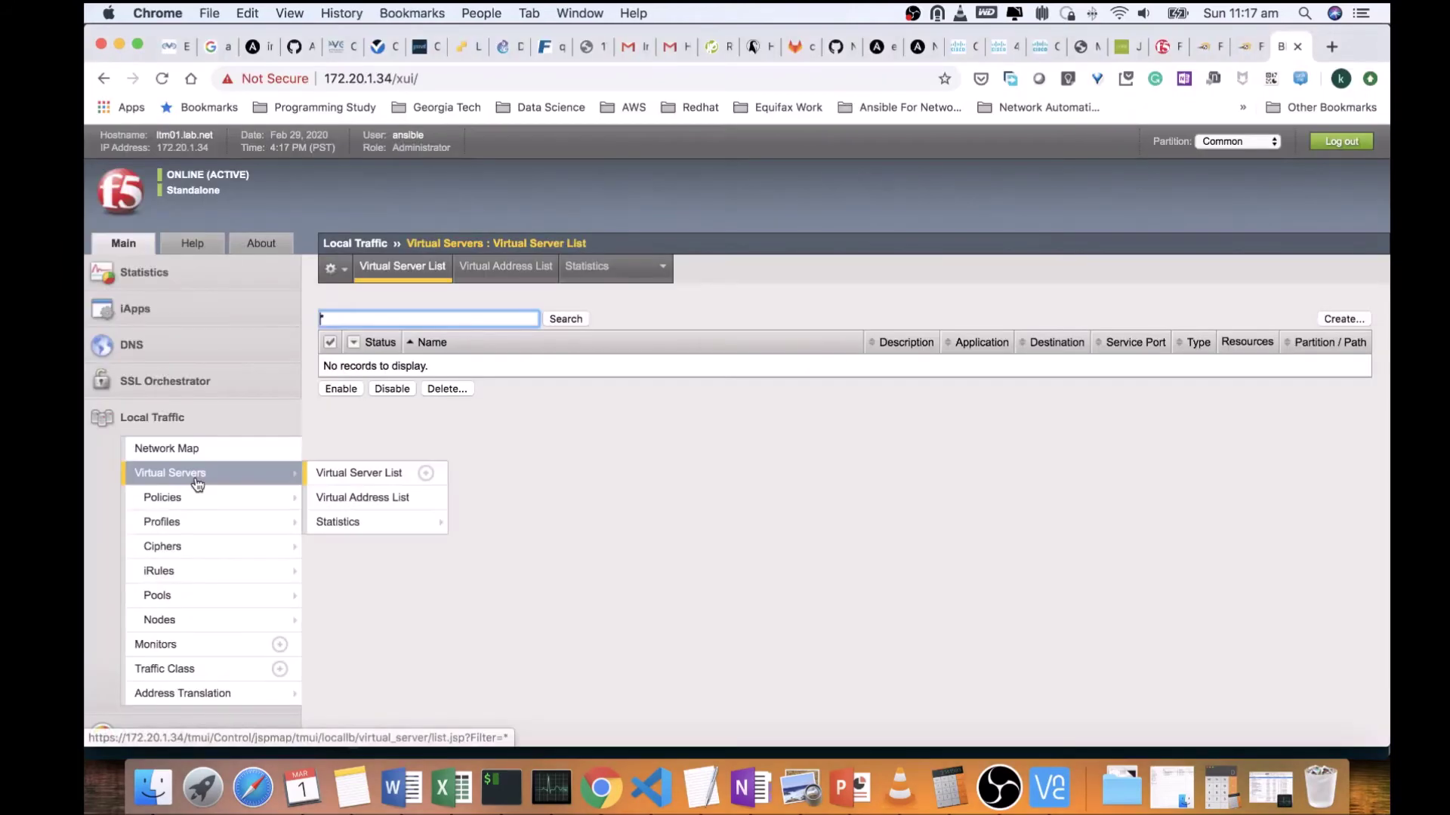
- Check the node list and examine the members of pool POOL_dev.internet.net_443
left_click(201, 619)
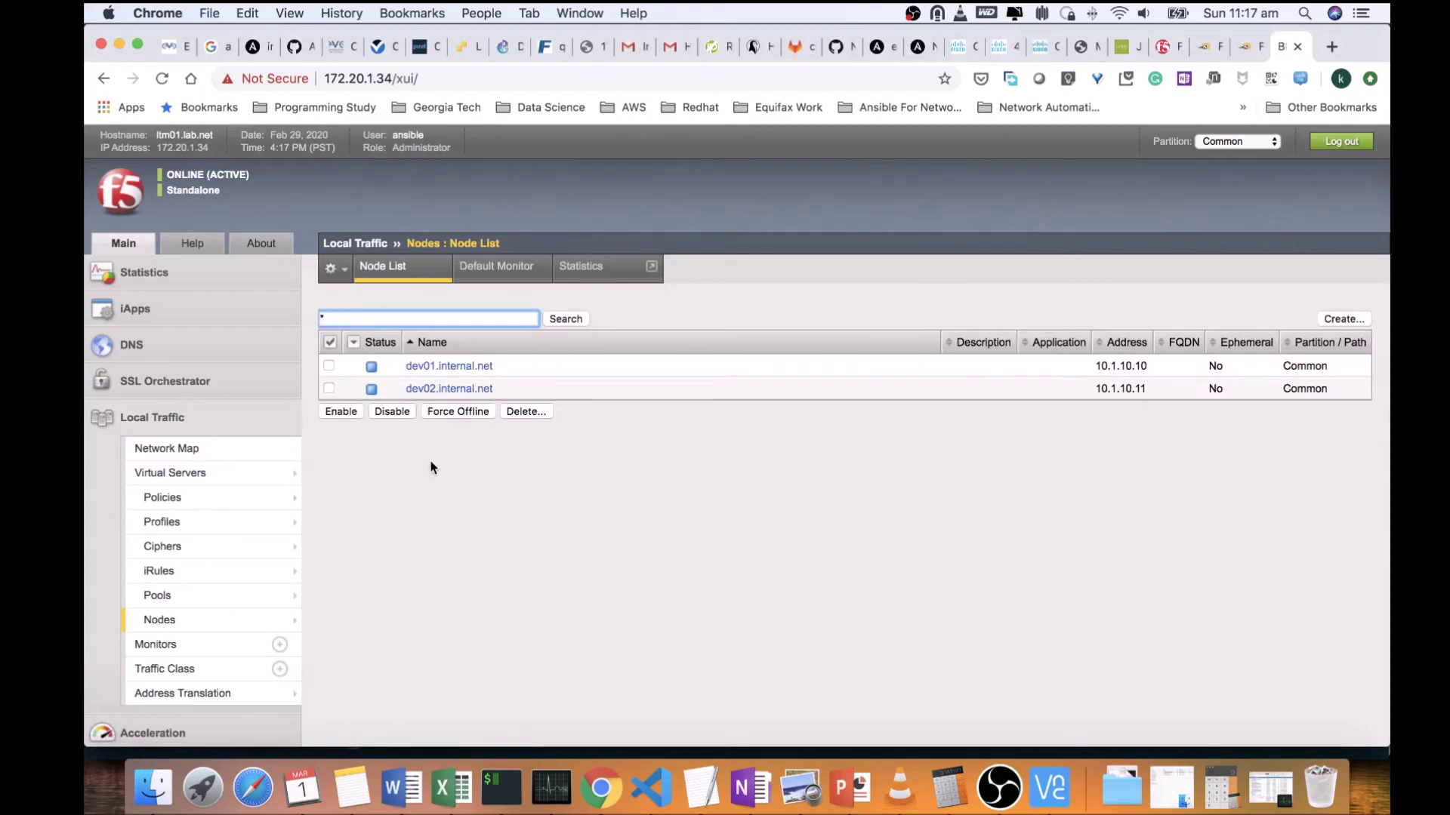
left_click(175, 595)
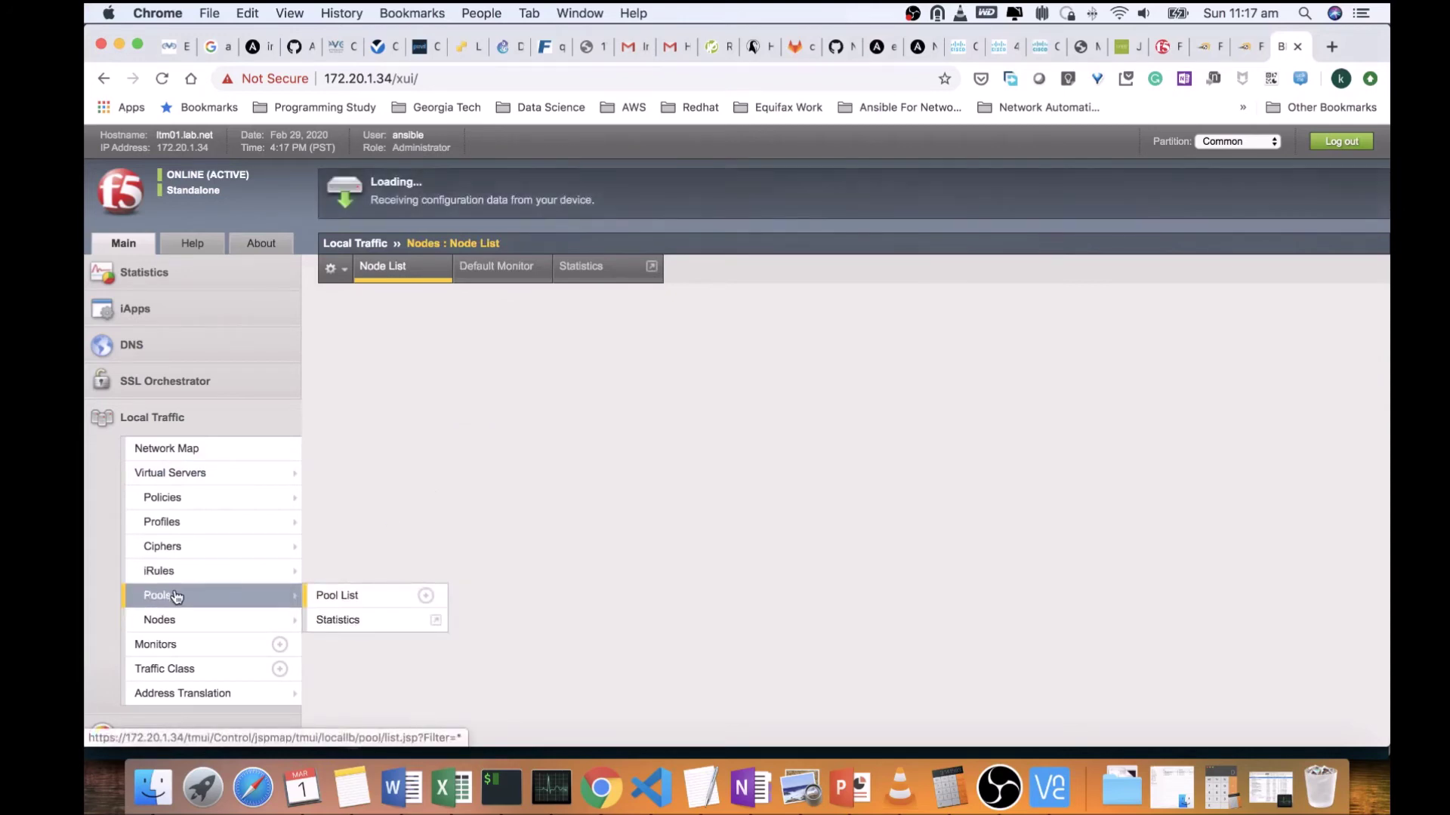
left_click(423, 370)
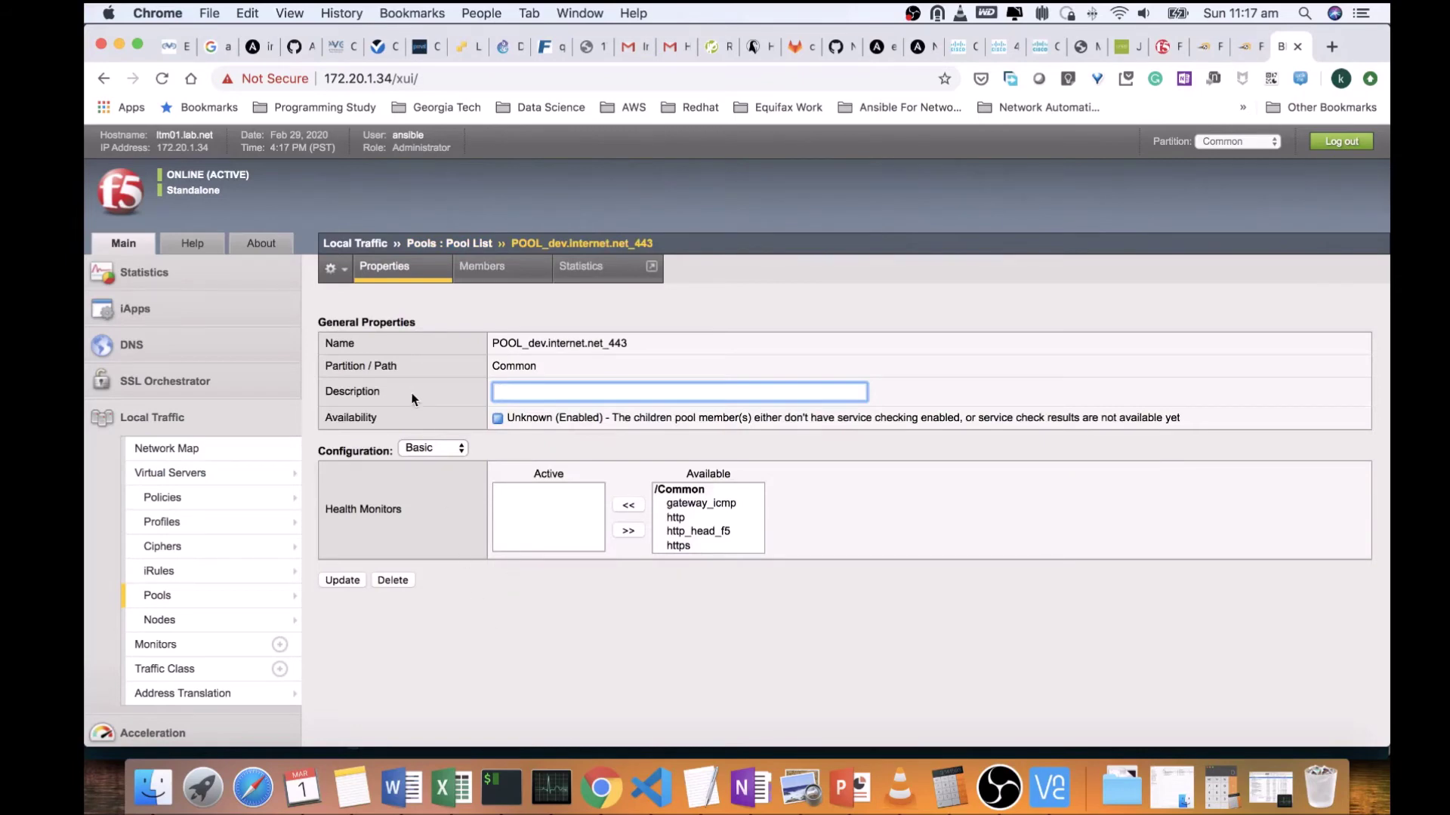
left_click(479, 271)
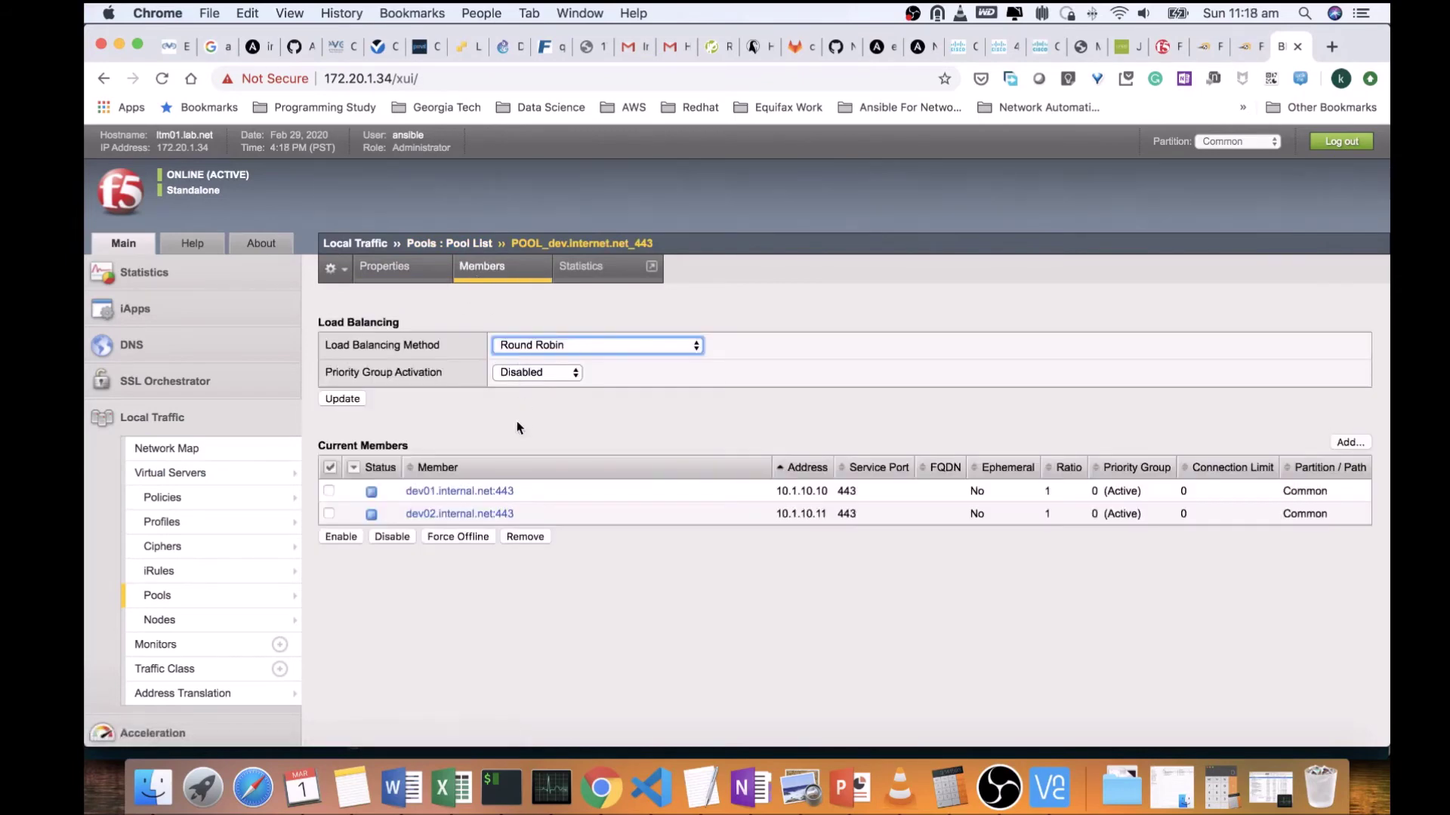
- Open virtual server dev.internet.net_443_VS from the virtual server list and examine its properties
mouse_move(172, 508)
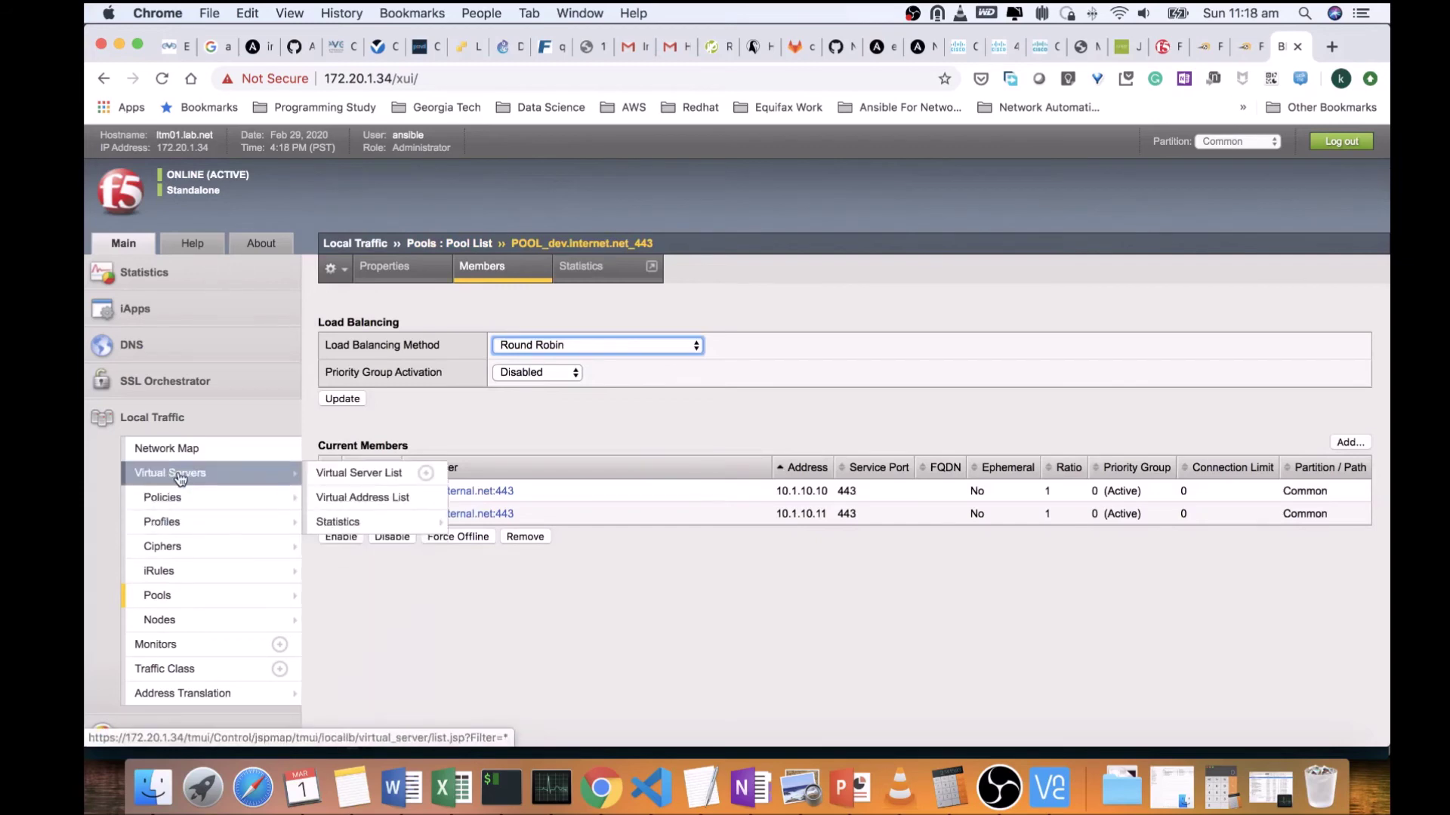
left_click(347, 472)
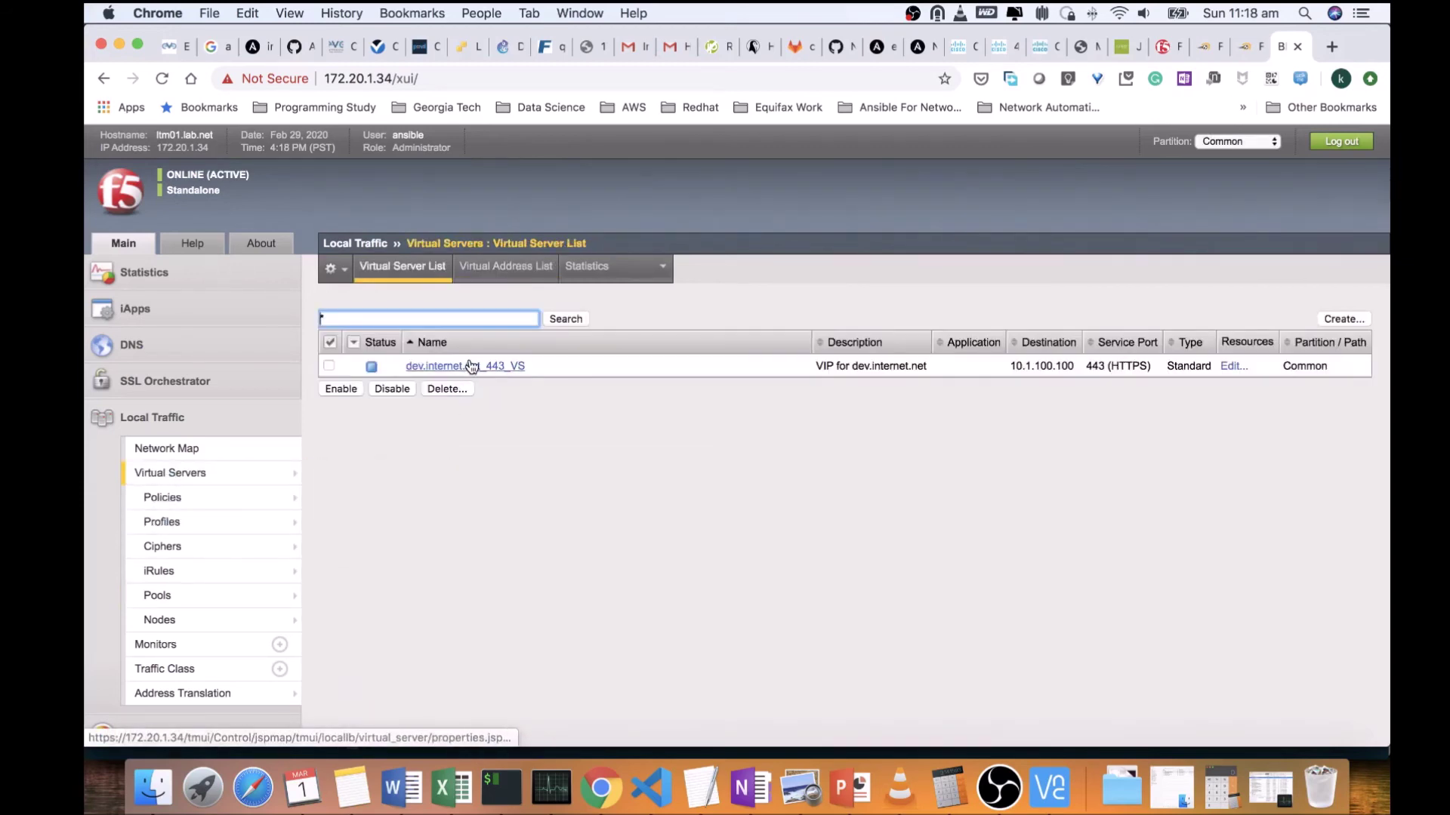
left_click(474, 365)
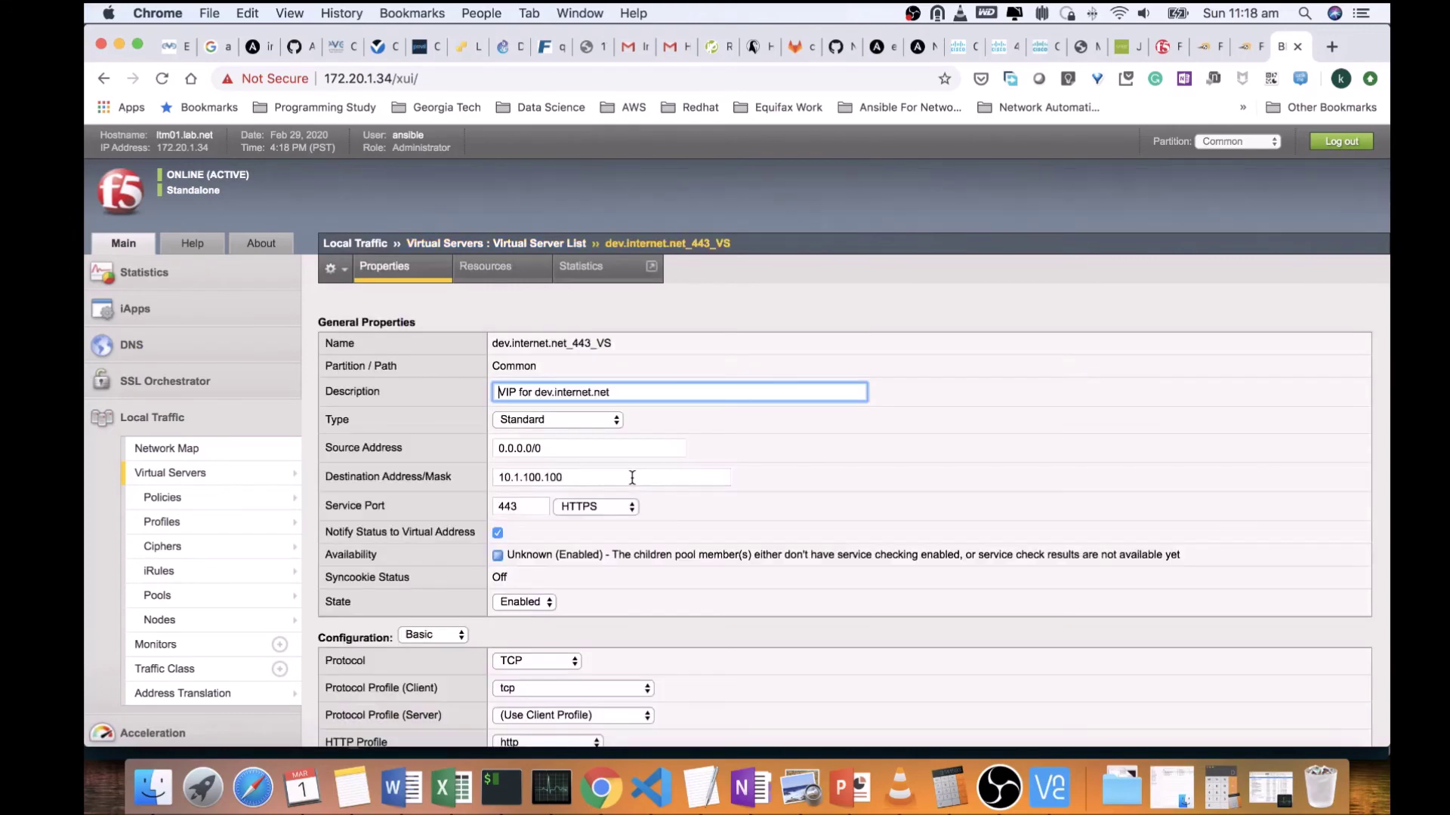
scroll(633, 480, "down", 3)
scroll(632, 477, "down", 6)
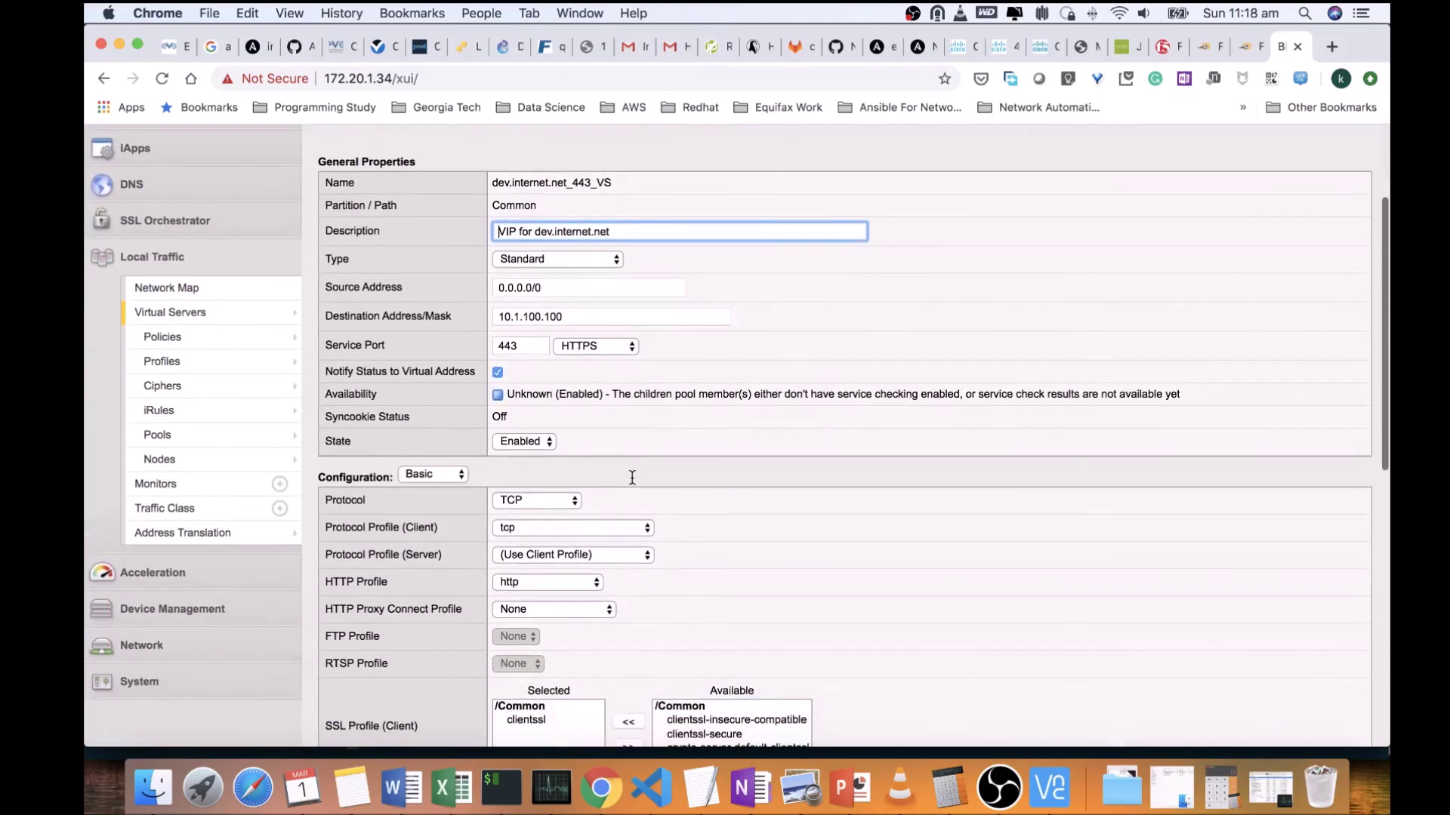
- Switch to iTerm2 and list the tasks of playbook pb_f5_app_validate.yml using the --list-tasks option
key("super+Tab")
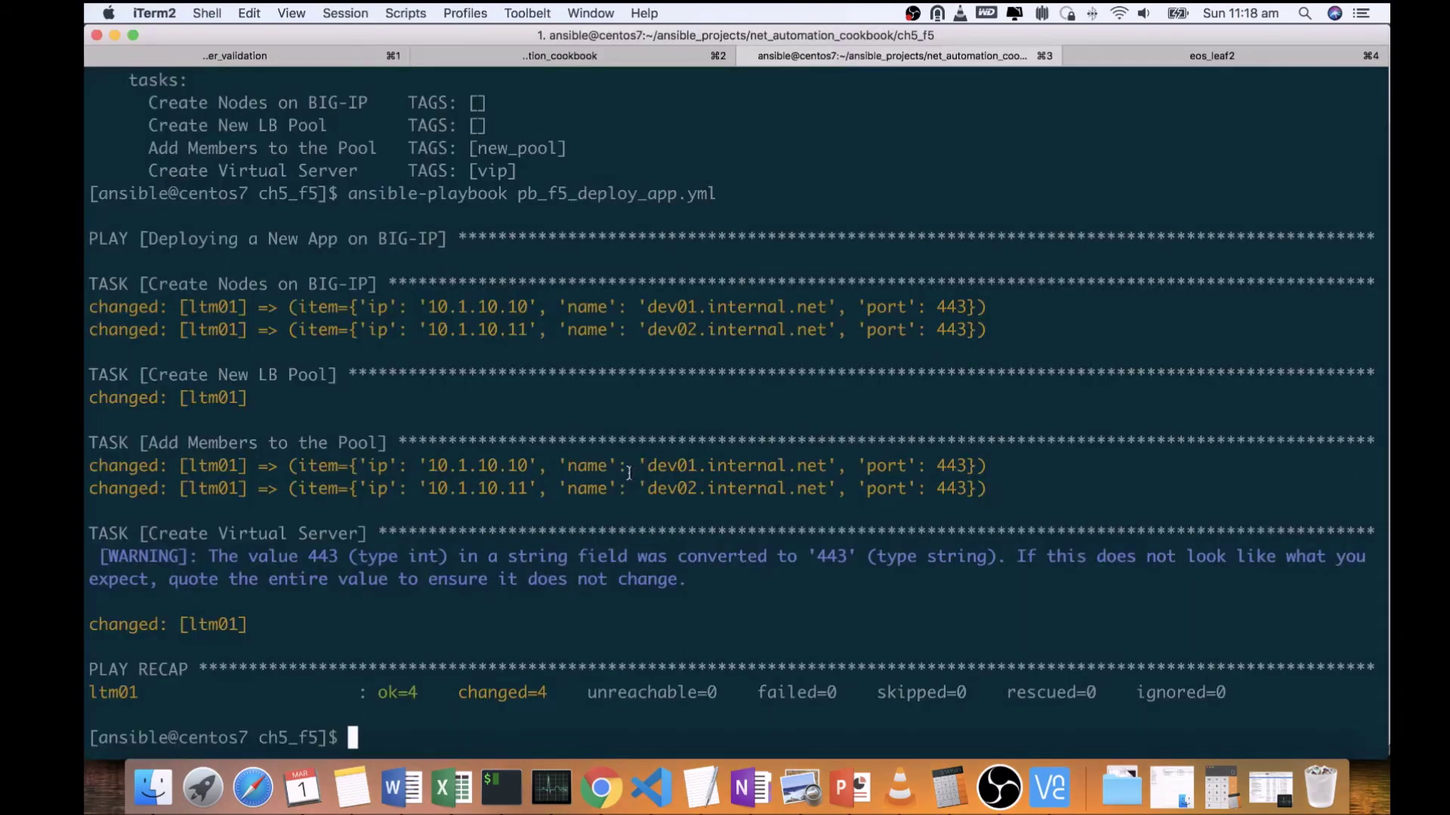
key("Return")
key("Return")
type("ans")
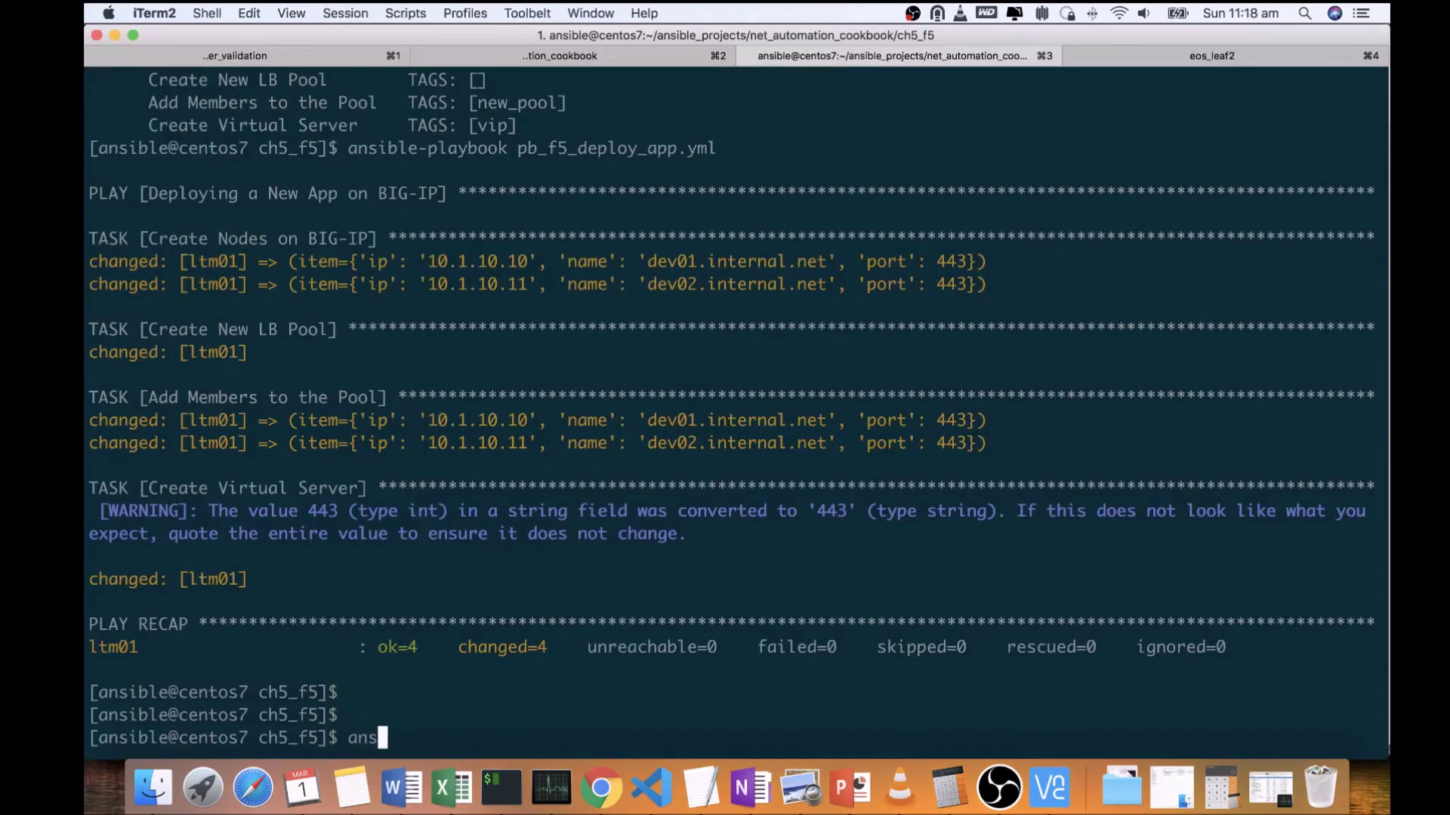
type("ible-playbook pb")
key("Tab")
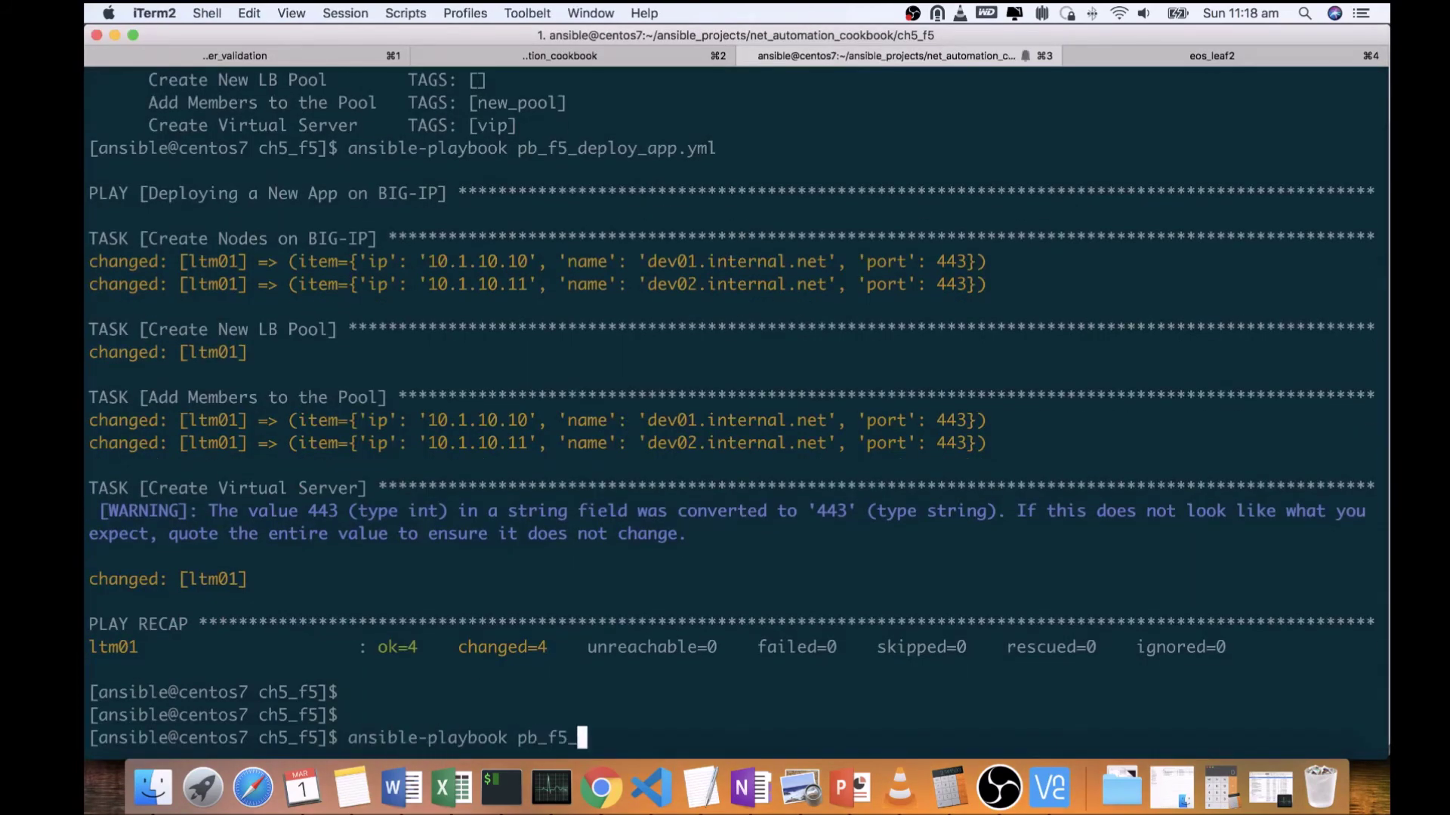
type("a")
key("Tab")
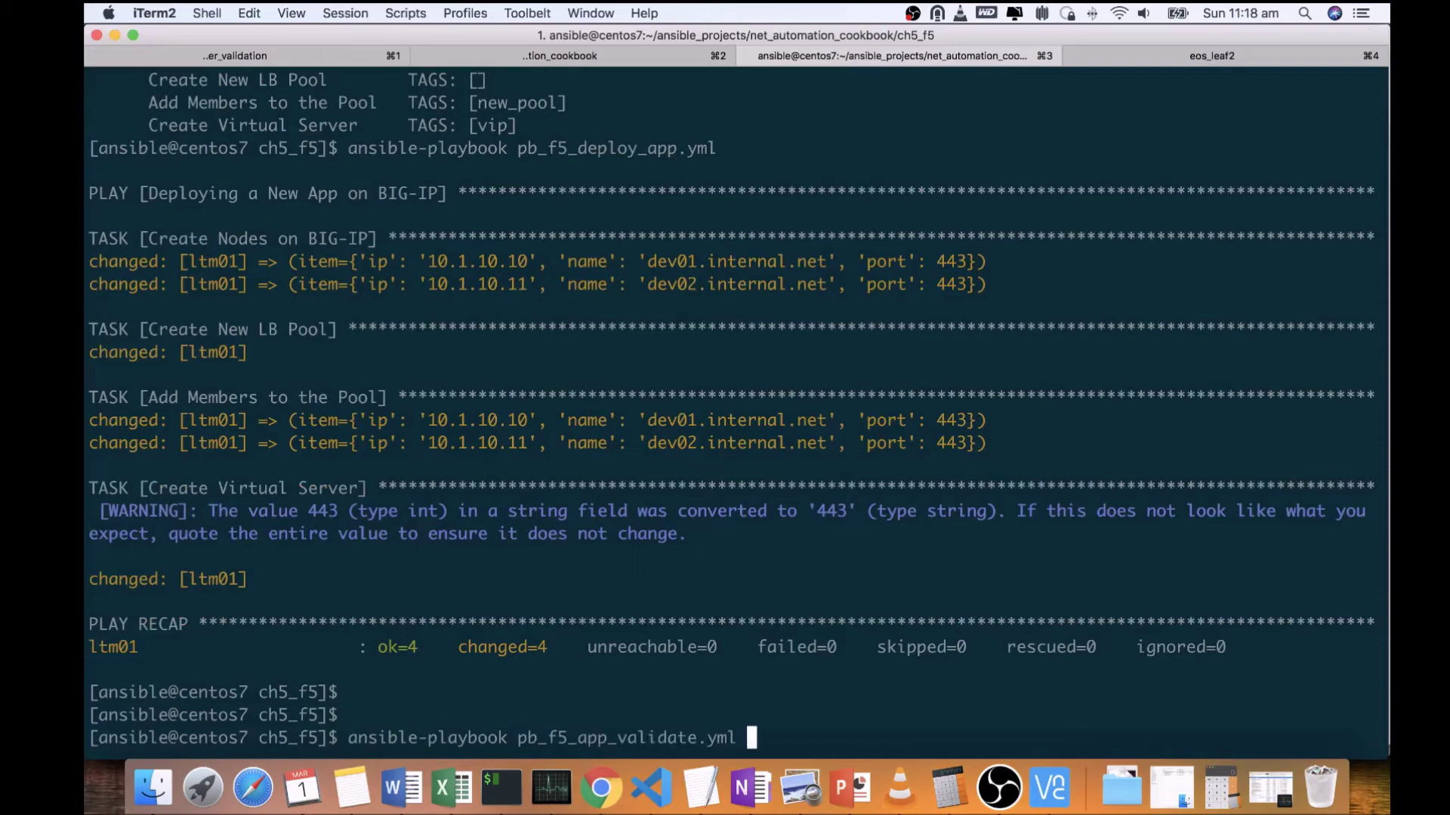
type("--list-tasks")
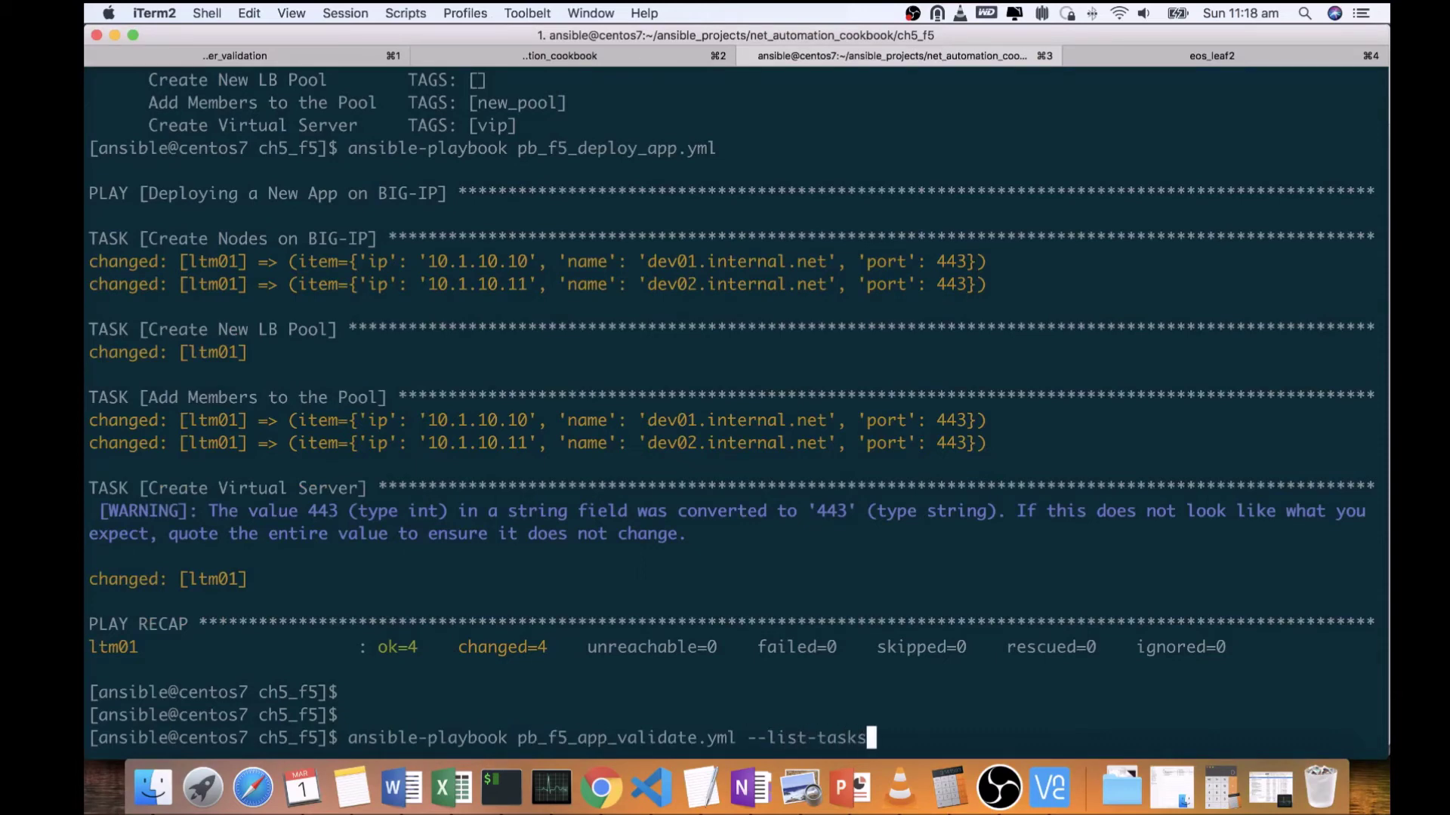
key("Return")
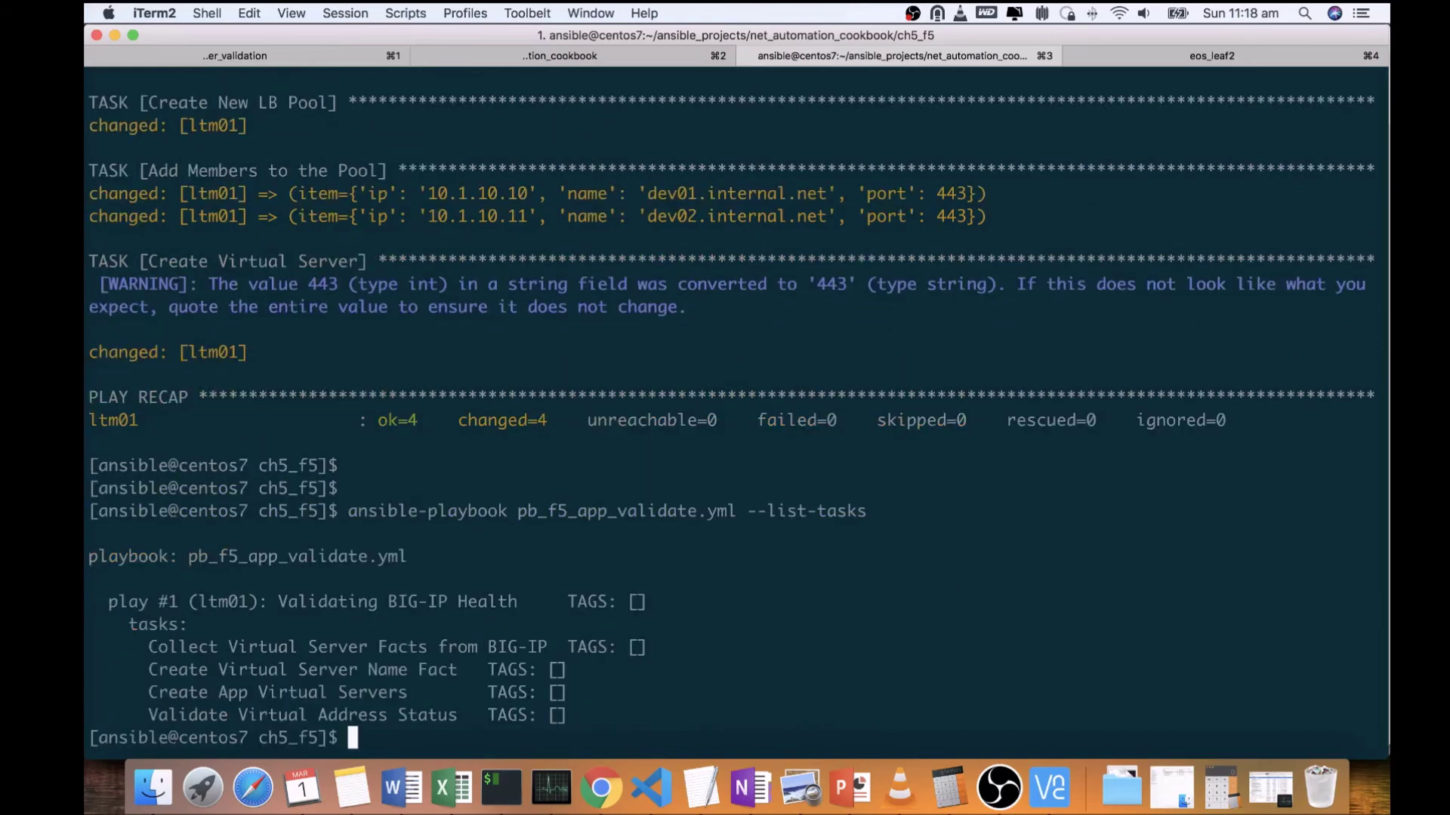
- Run the playbook pb_f5_deploy_app.yml again against the BIG-IP
key("Up")
key("Up")
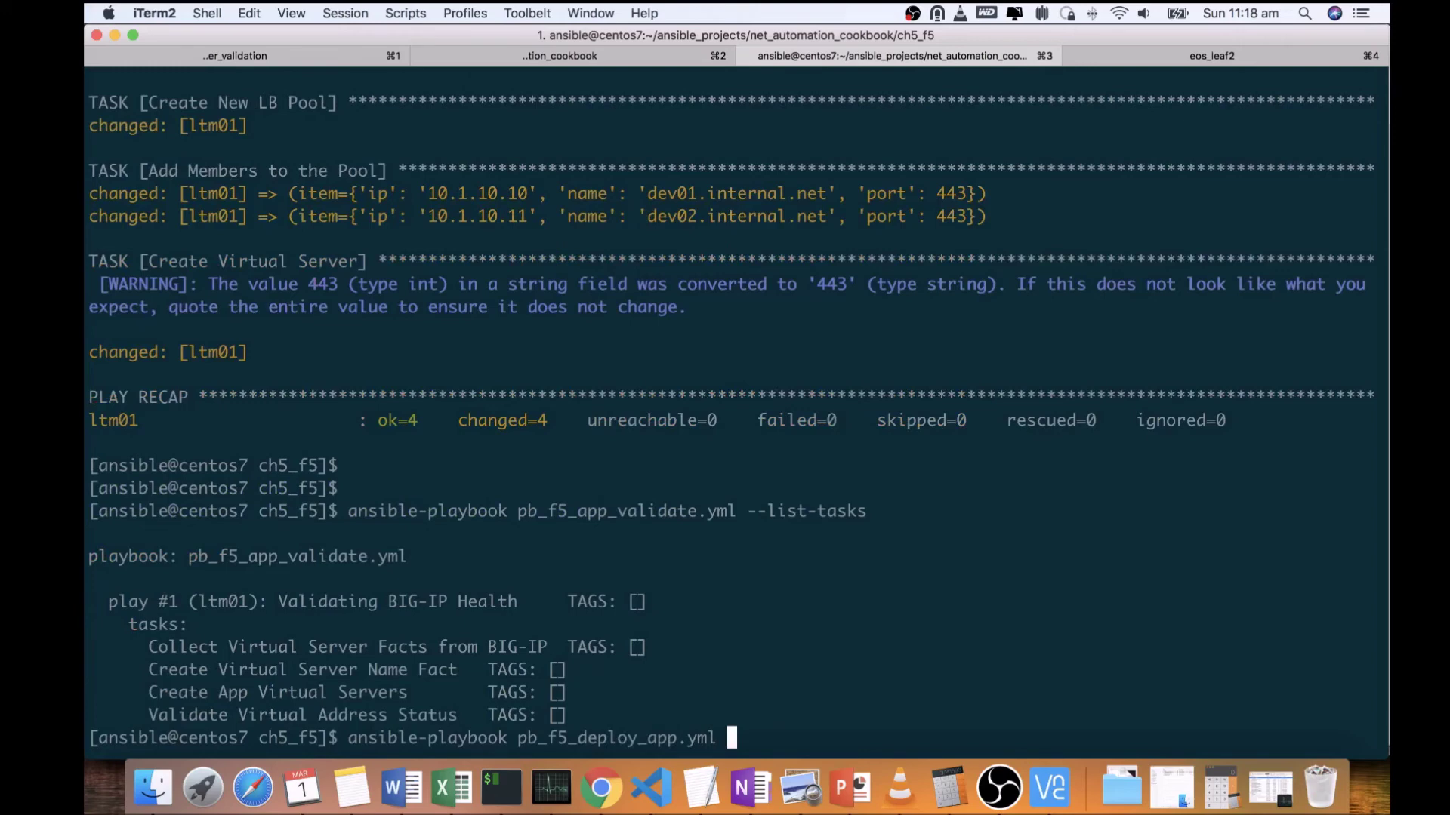
key("Return")
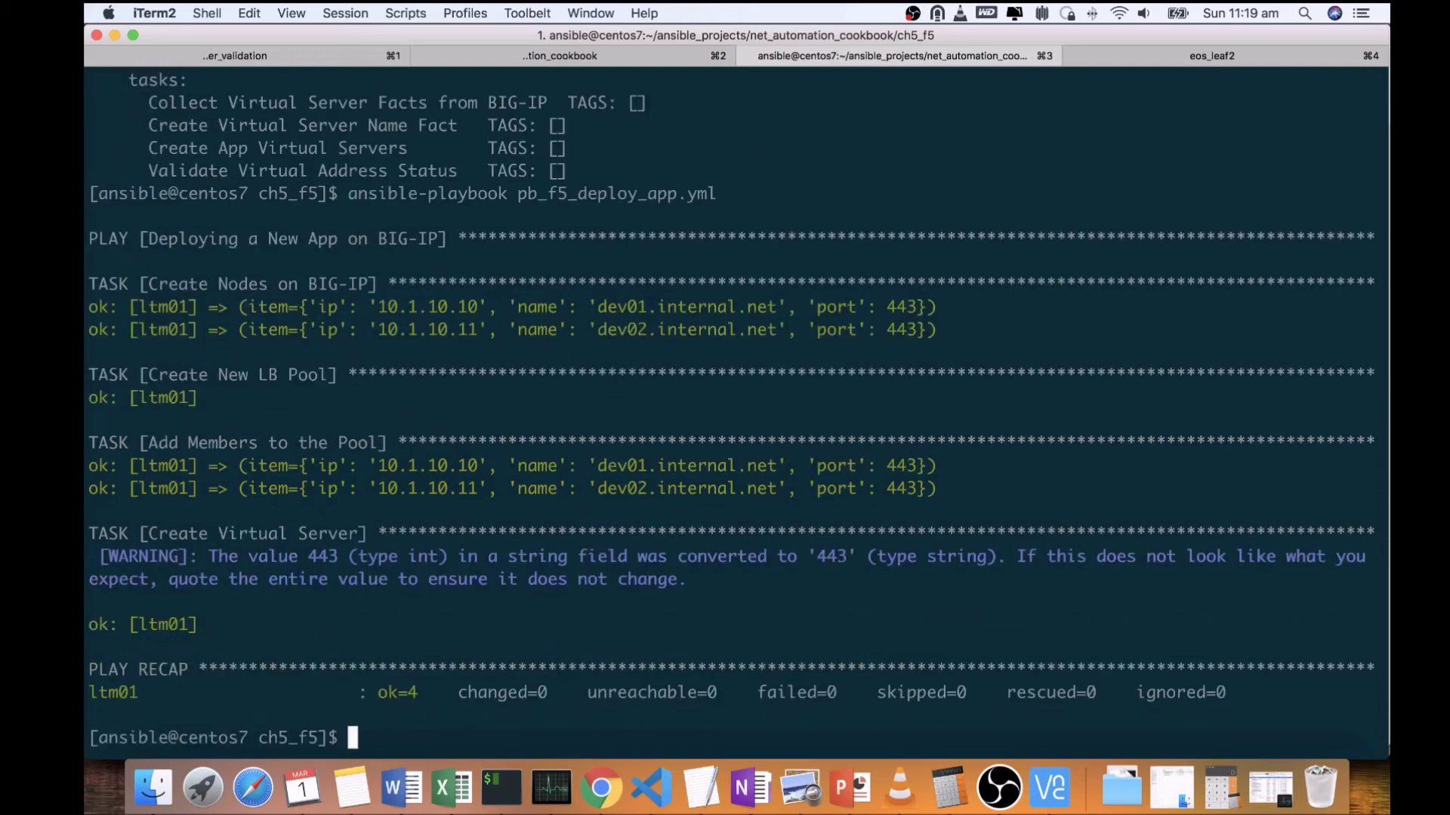
- Run the playbook pb_f5_app_validate.yml to validate the deployed virtual server
key("Up")
key("BackSpace")
key("BackSpace")
key("BackSpace")
key("BackSpace")
key("BackSpace")
key("BackSpace")
key("BackSpace")
key("BackSpace")
key("BackSpace")
key("BackSpace")
key("BackSpace")
key("BackSpace")
key("BackSpace")
key("BackSpace")
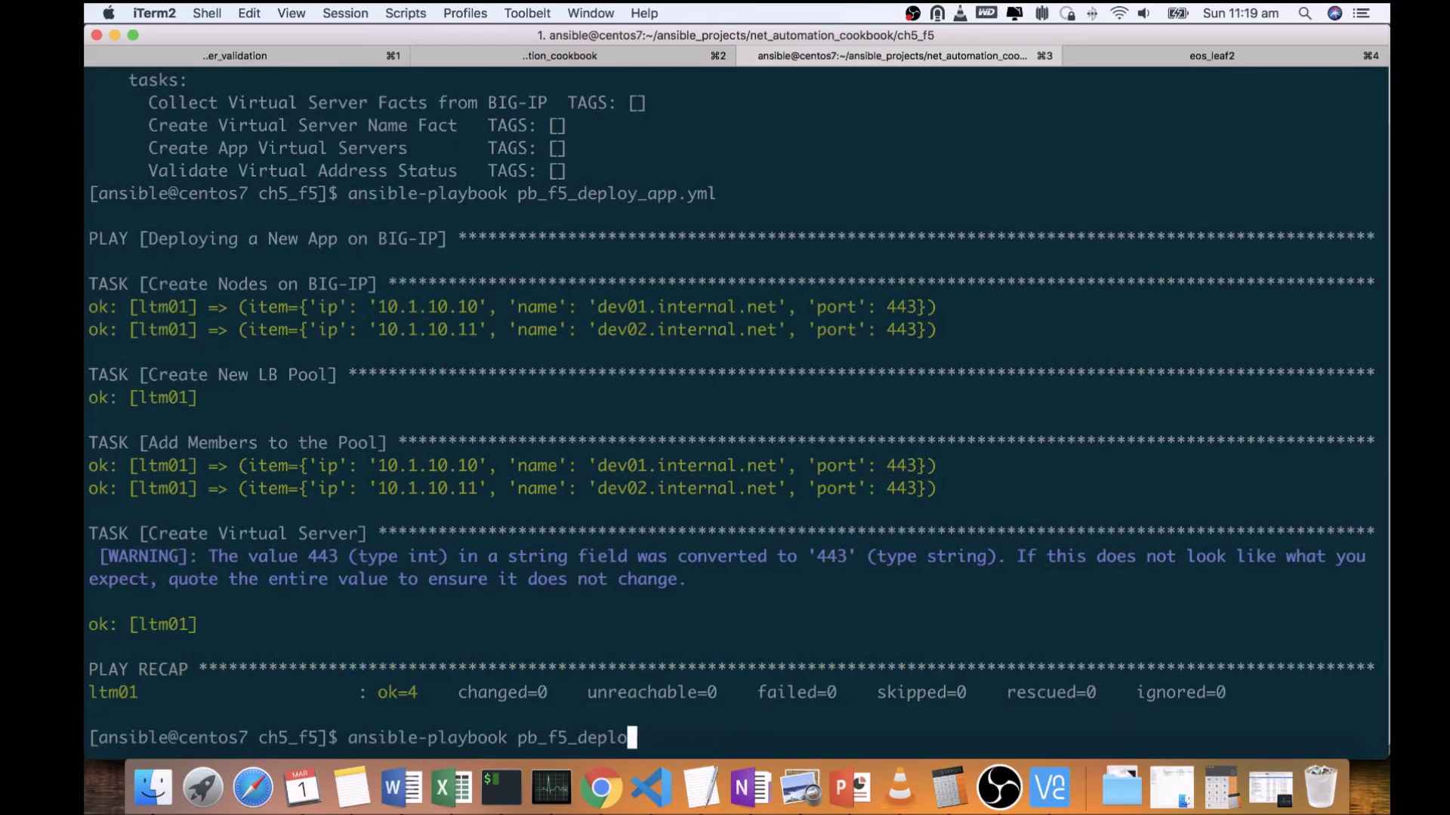
type("a")
key("Tab")
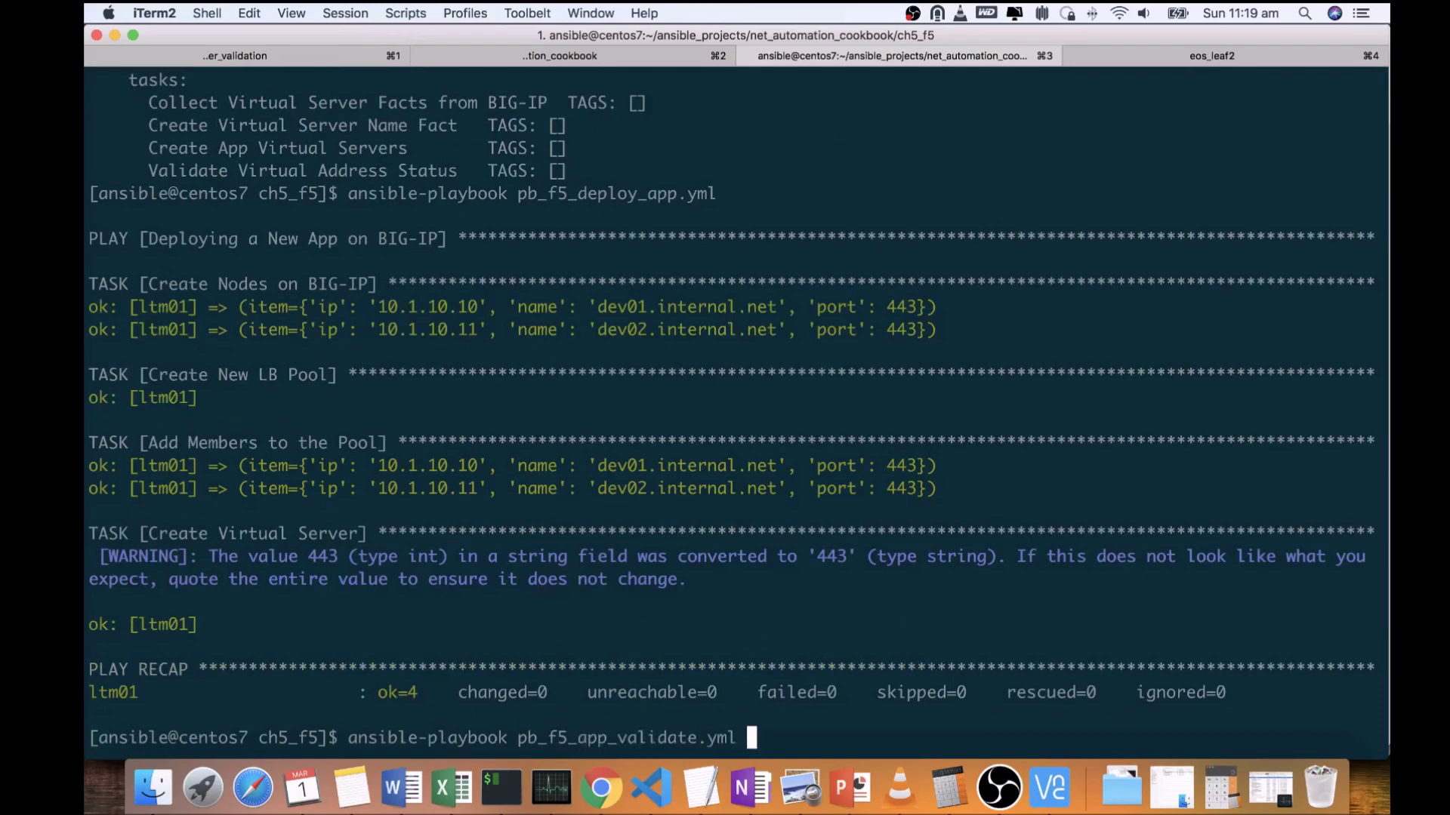
key("Return")
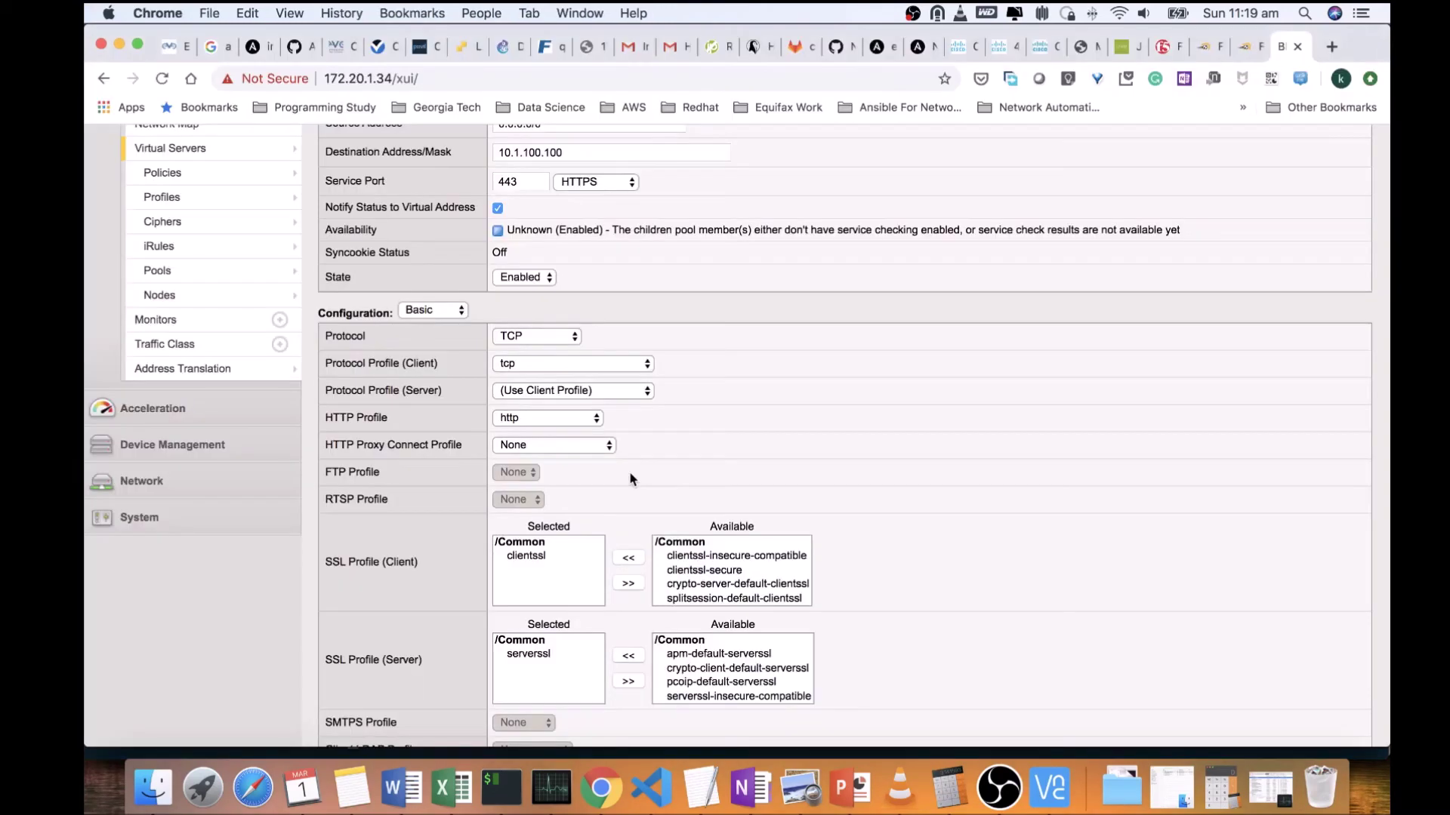
- Set the state of virtual server dev.internet.net_443_VS to Disabled and apply the update
scroll(445, 474, "up", 10)
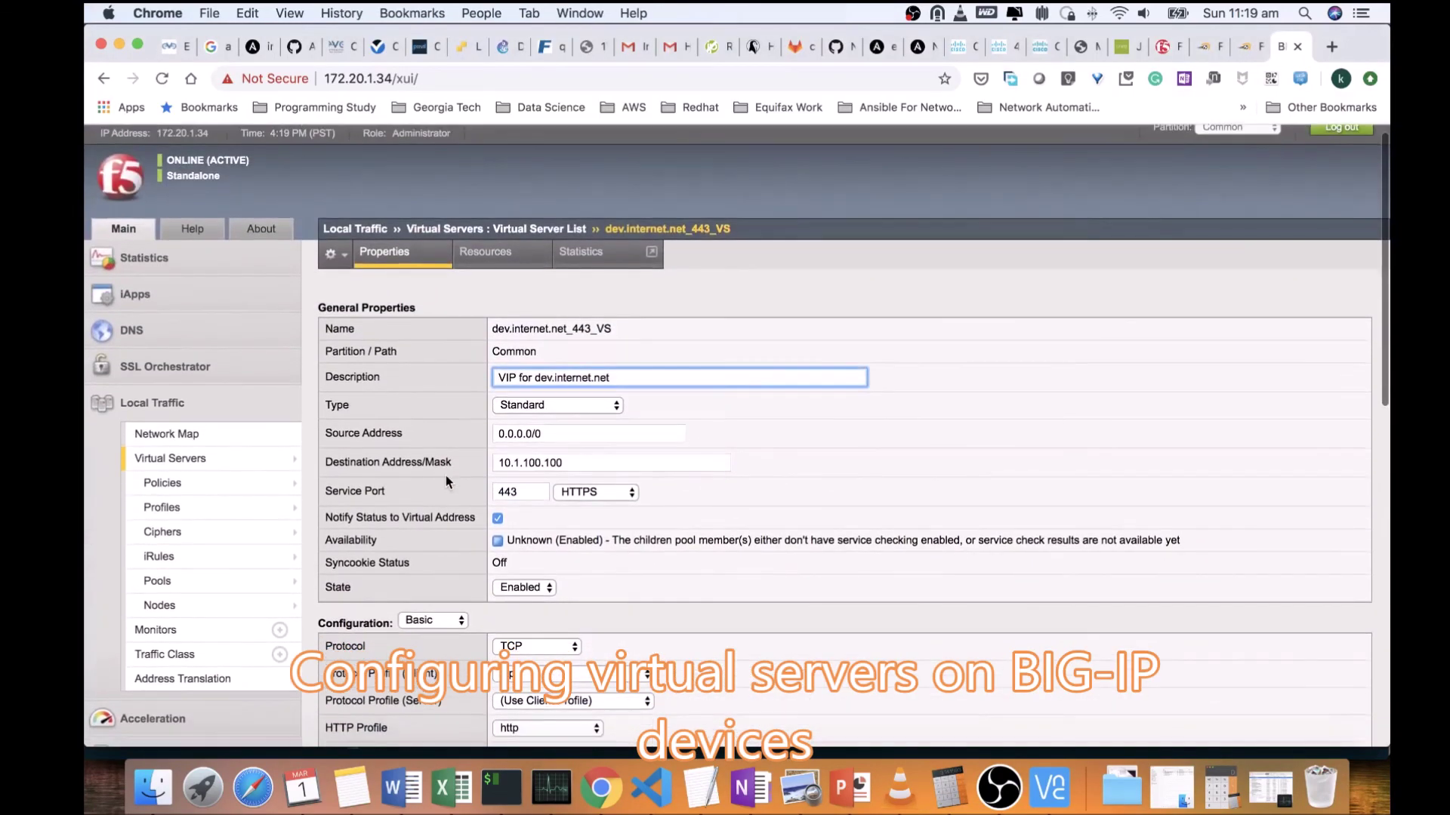
left_click(521, 588)
left_click(530, 602)
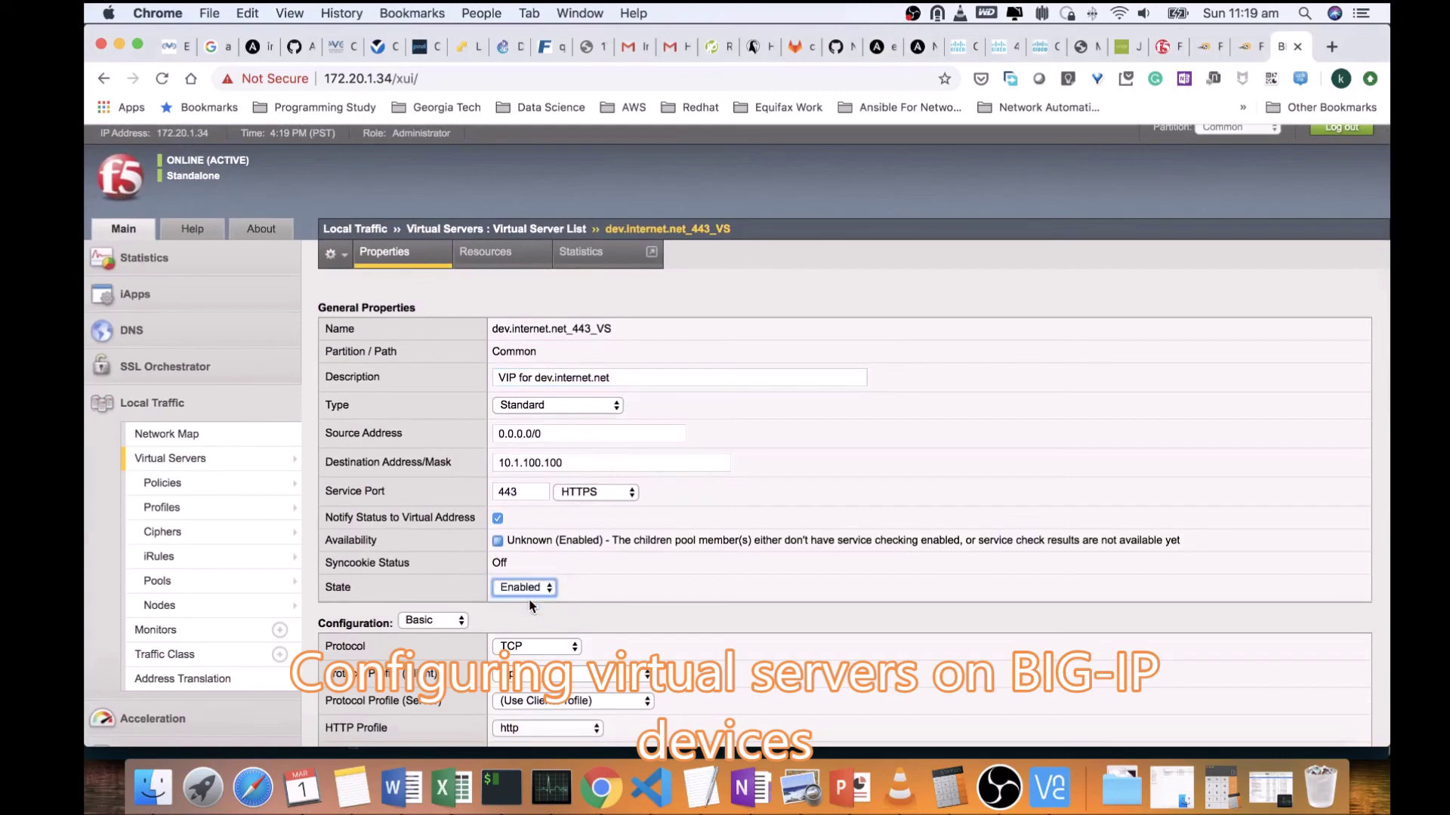
scroll(530, 602, "down", 15)
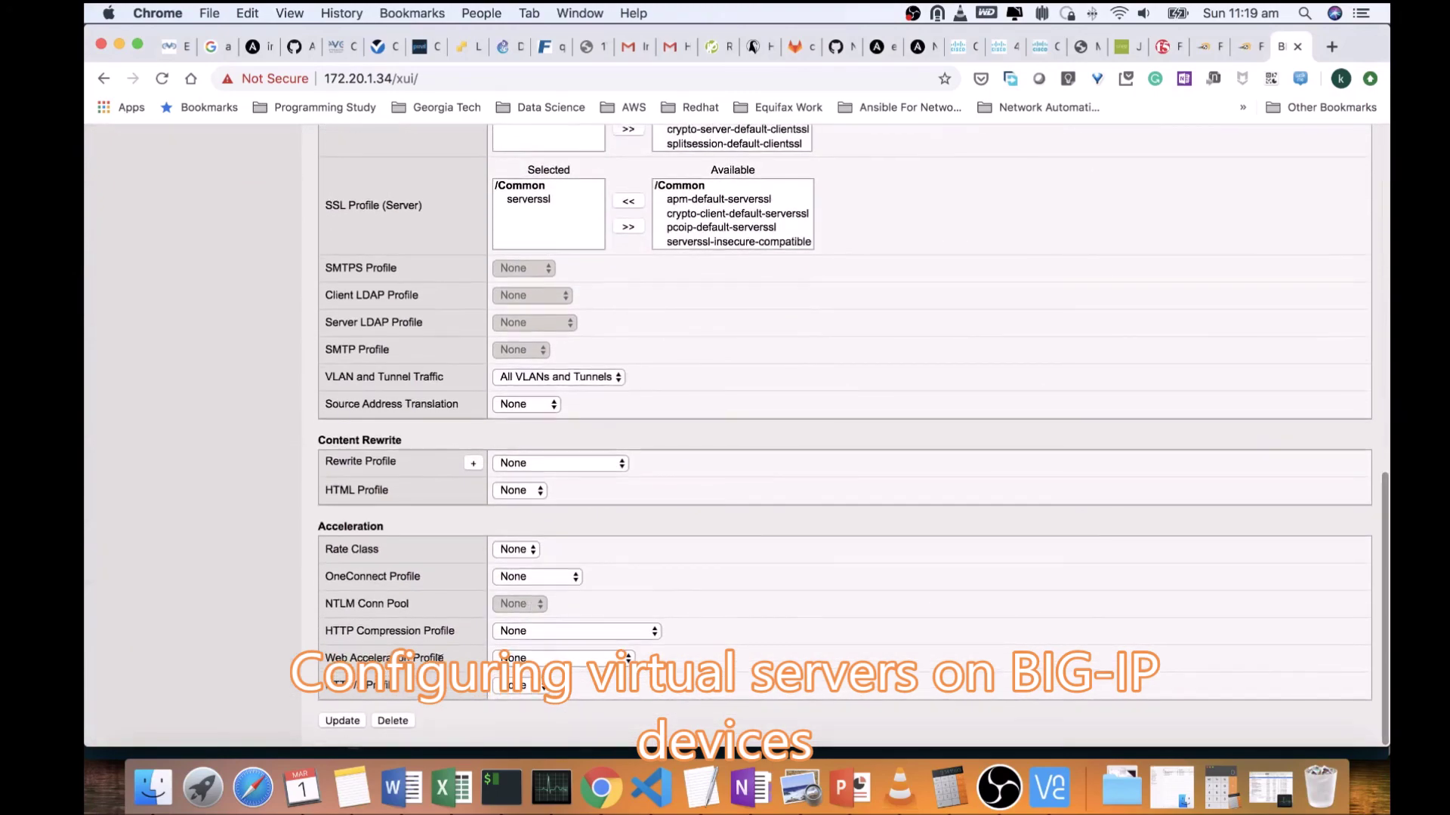
left_click(325, 720)
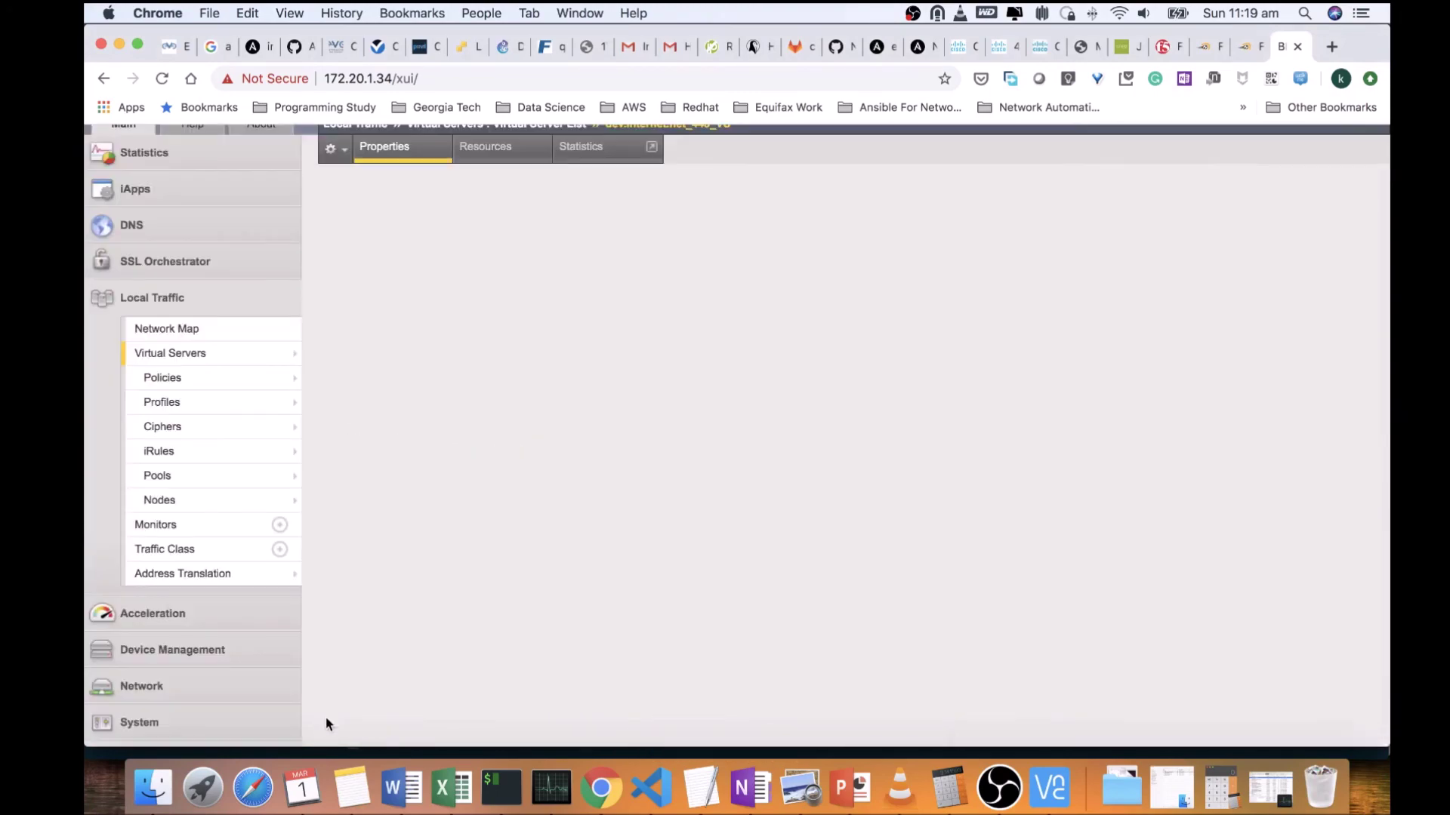
- Switch to iTerm2 and rerun pb_f5_app_validate.yml against the disabled virtual server
key("super+Tab")
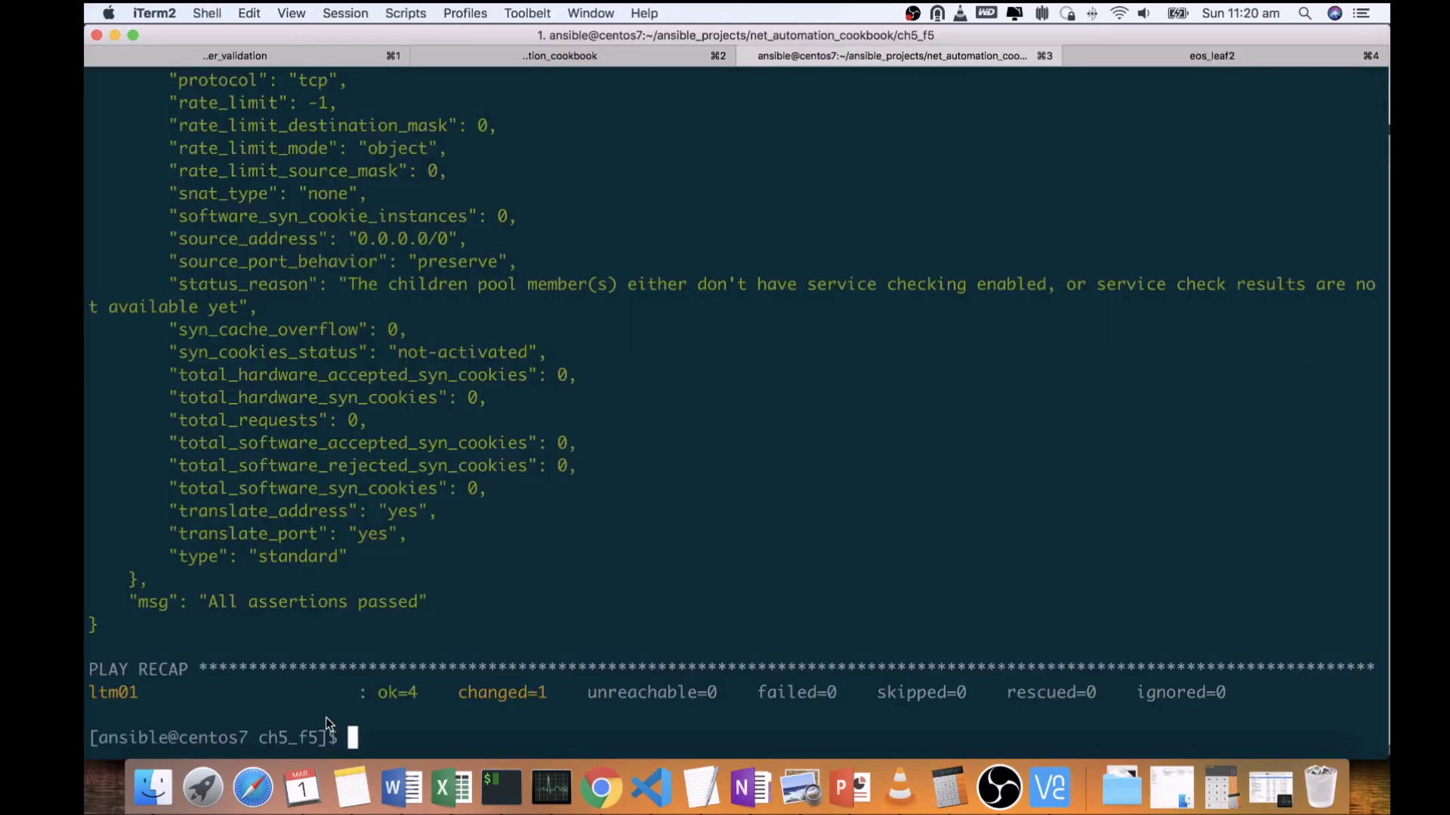
key("Return")
key("Up")
key("Return")
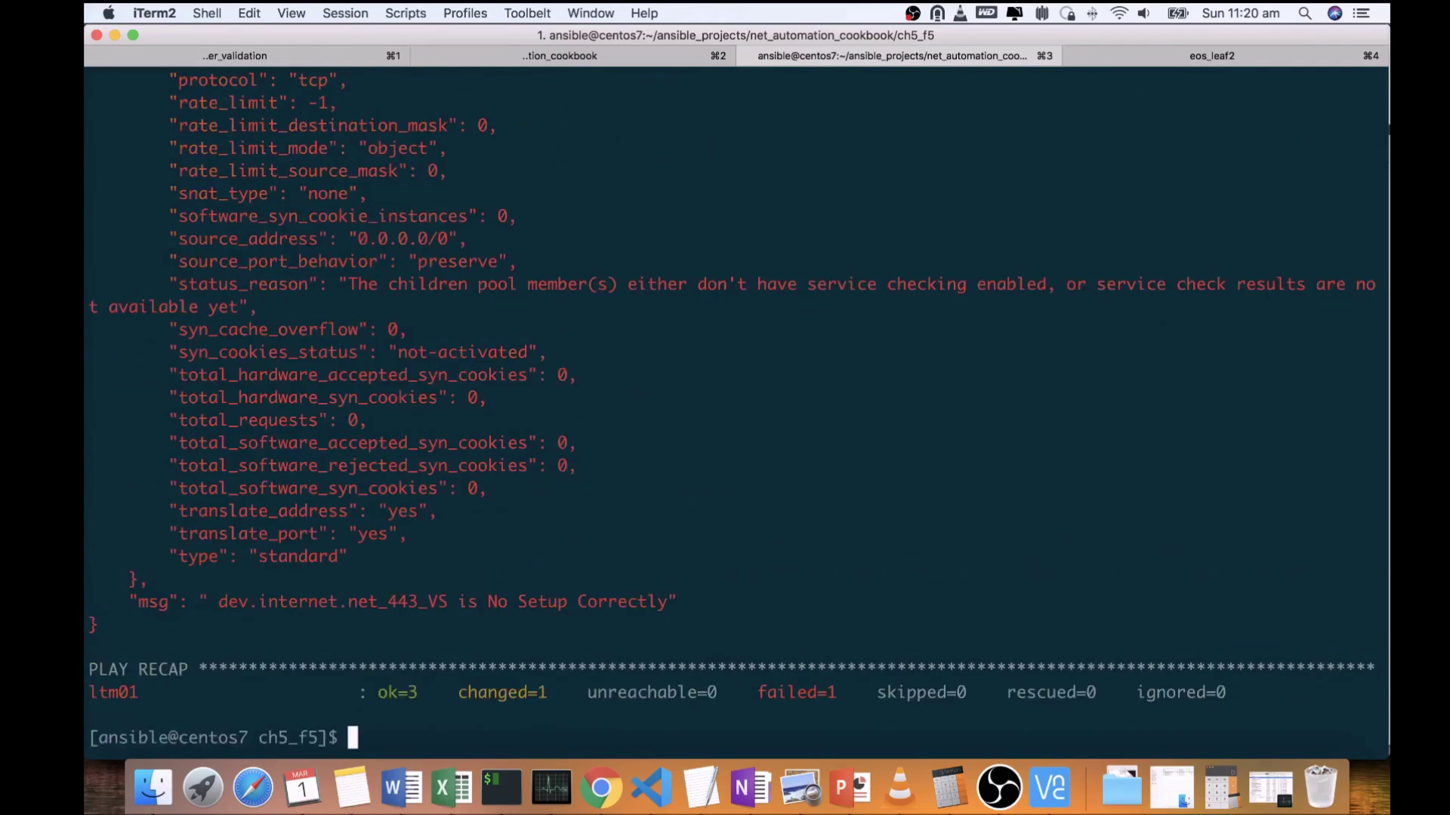
- Switch to Chrome, set the state of virtual server dev.internet.net_443_VS to Enabled and apply the update
key("super+Tab")
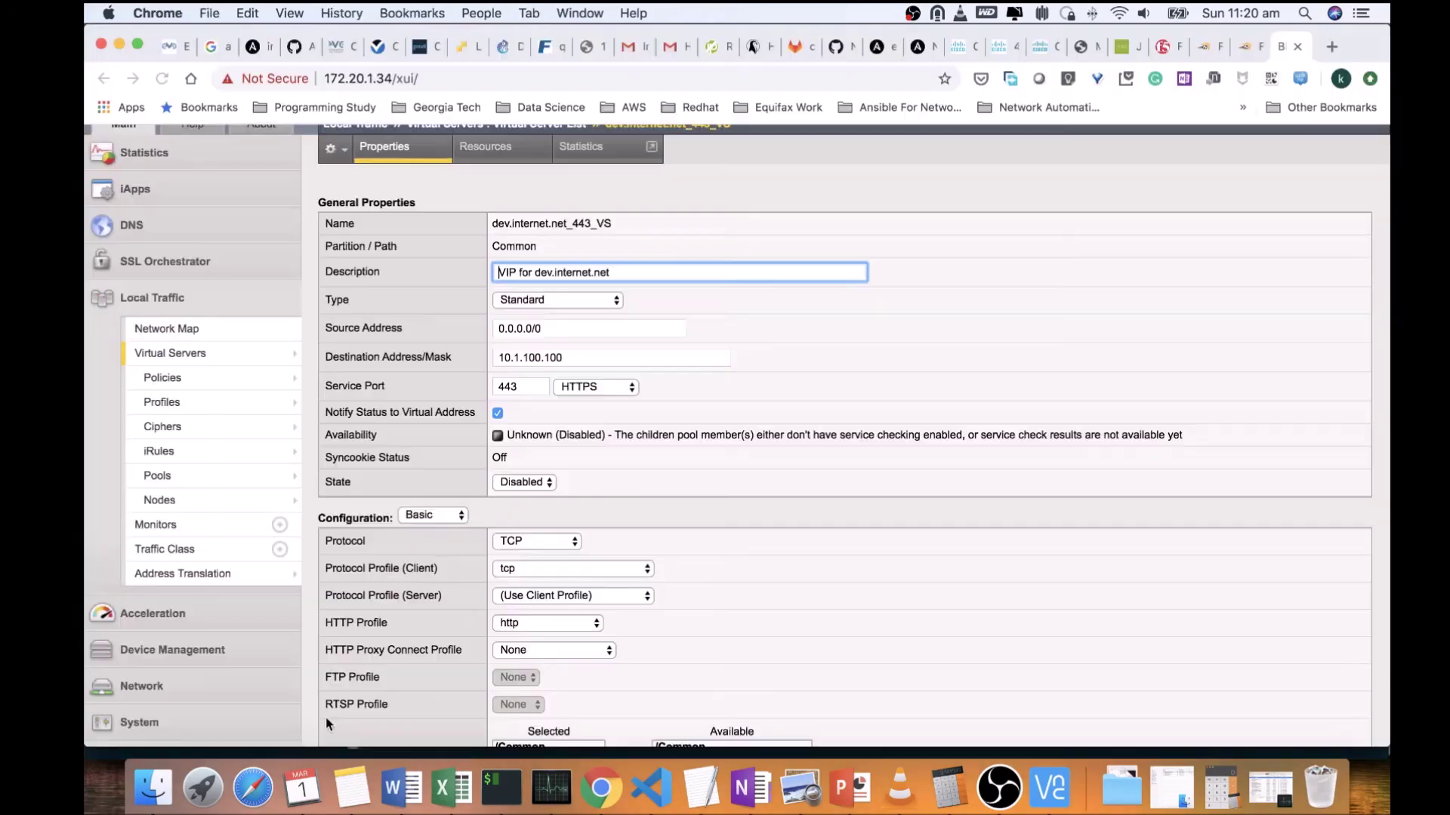
left_click(524, 483)
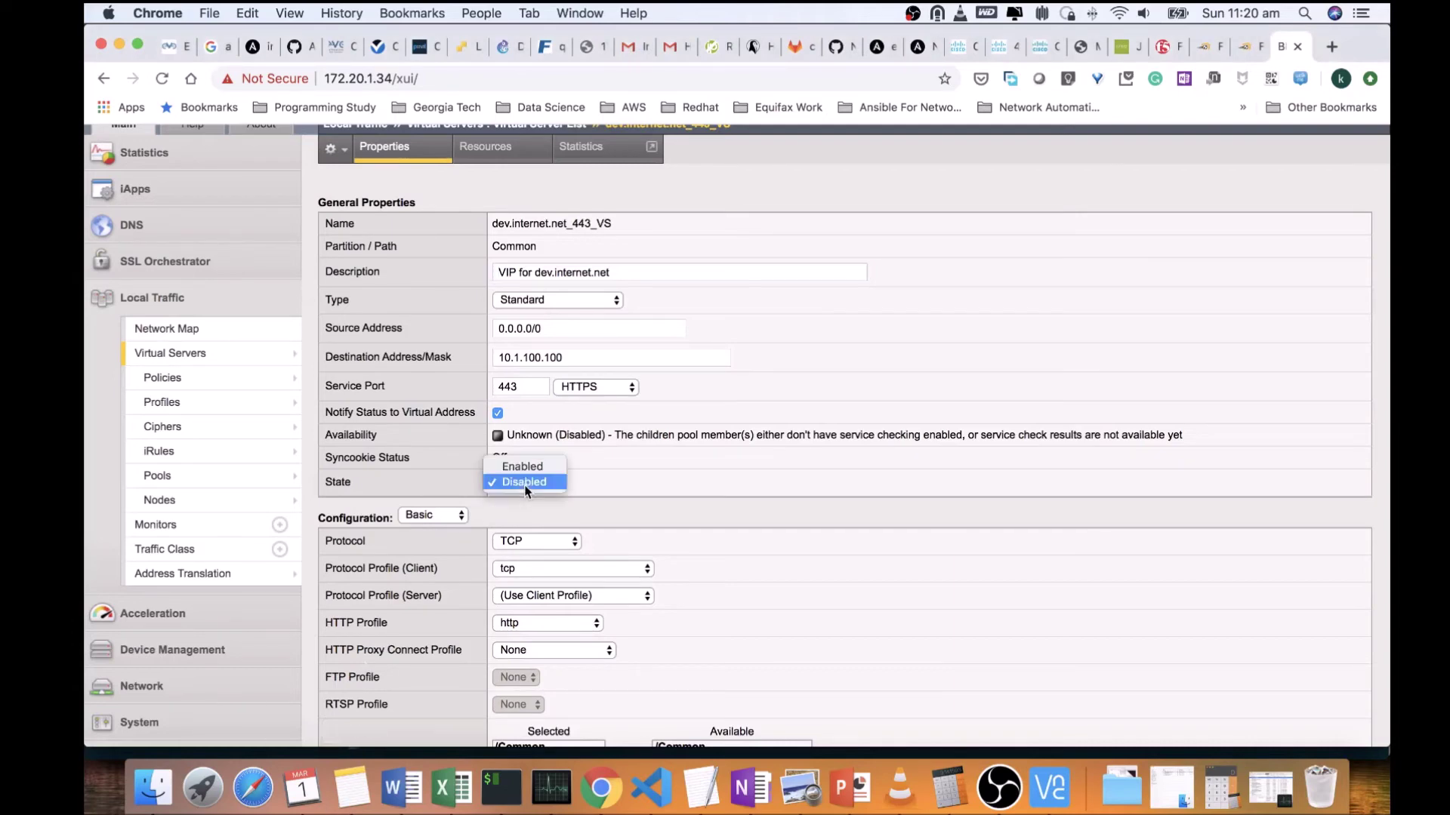
key("Escape")
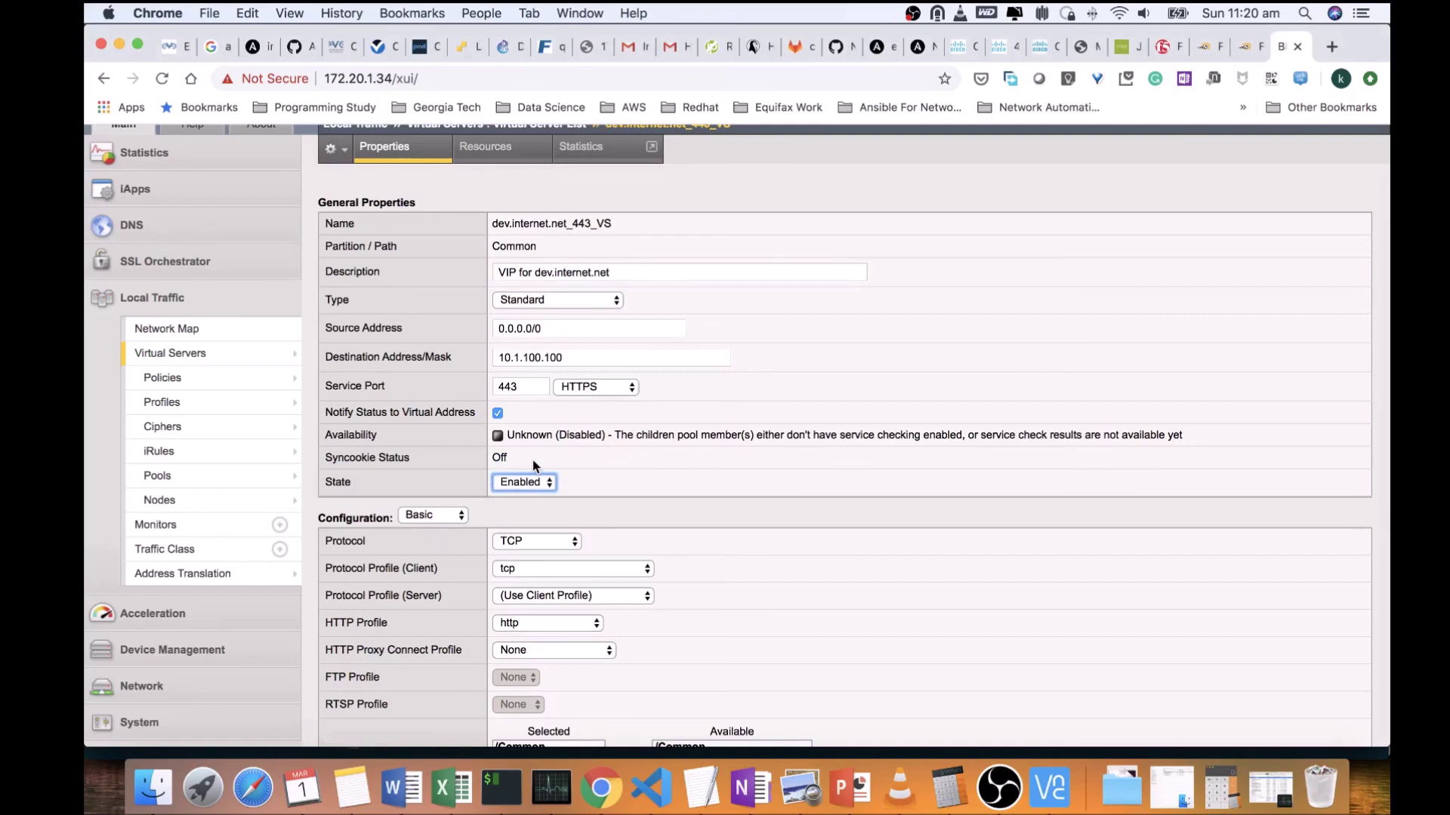
scroll(502, 596, "down", 15)
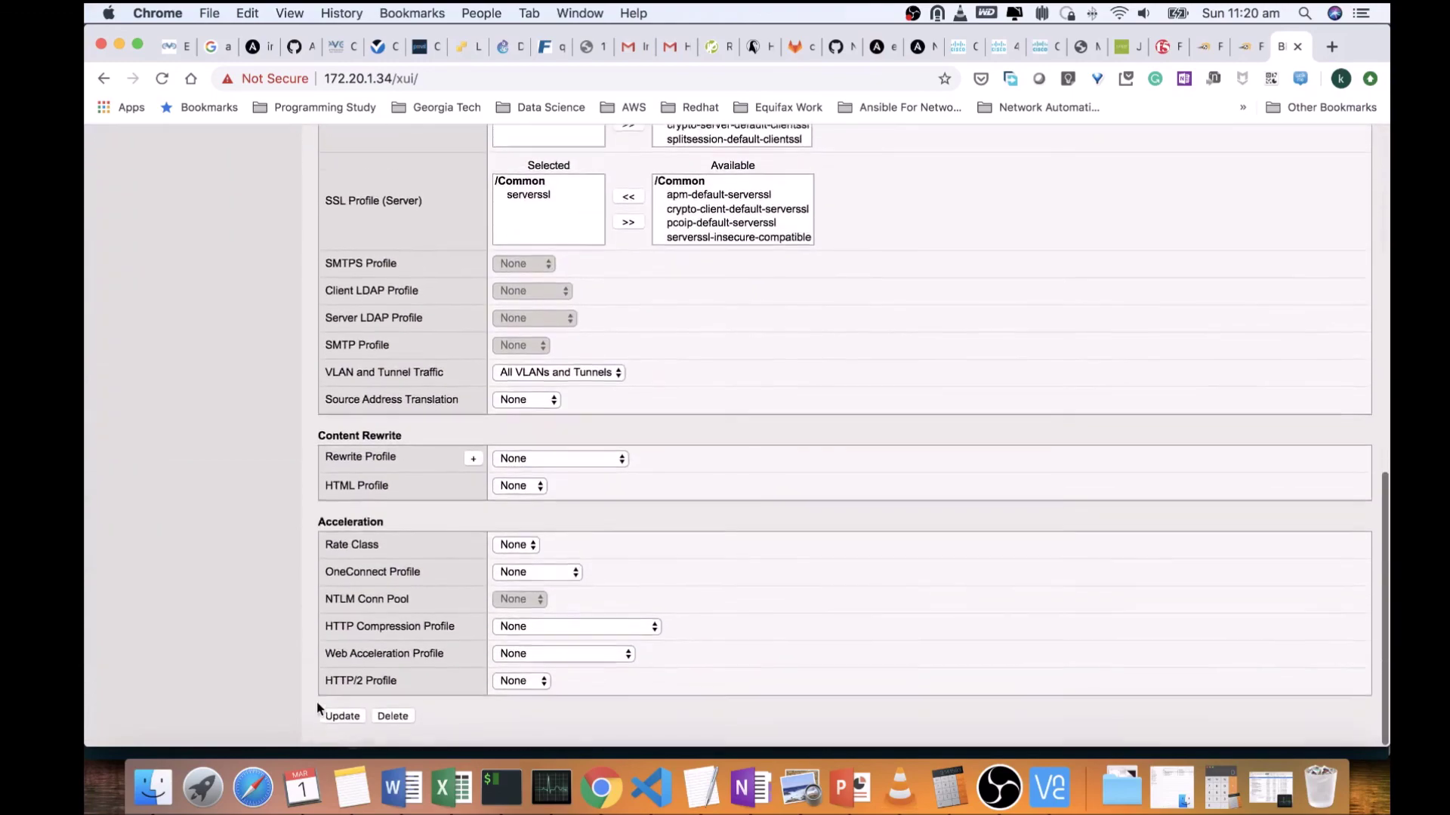
left_click(347, 715)
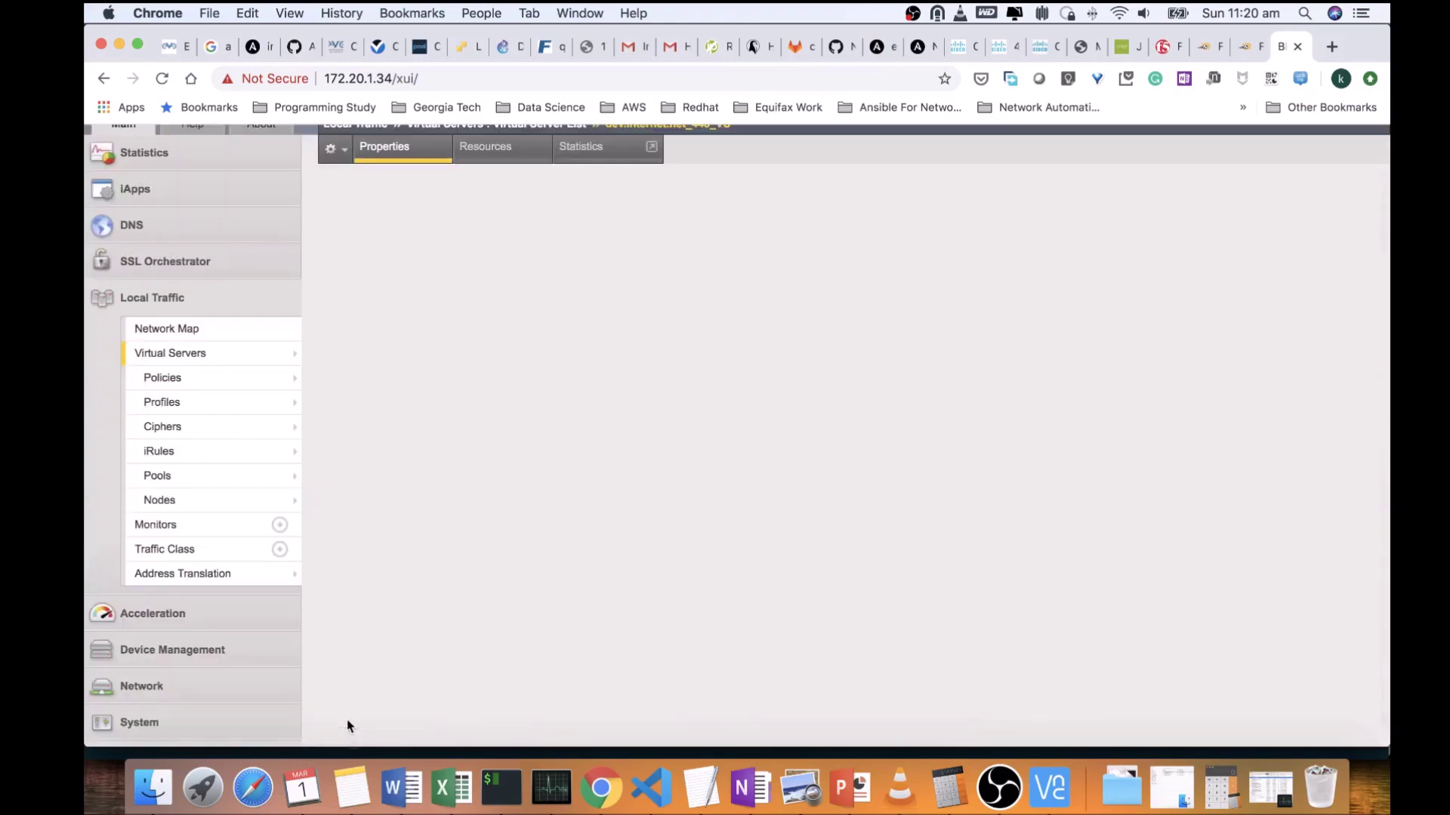
- Switch to iTerm2 and rerun pb_f5_app_validate.yml against the re-enabled virtual server
key("super+Tab")
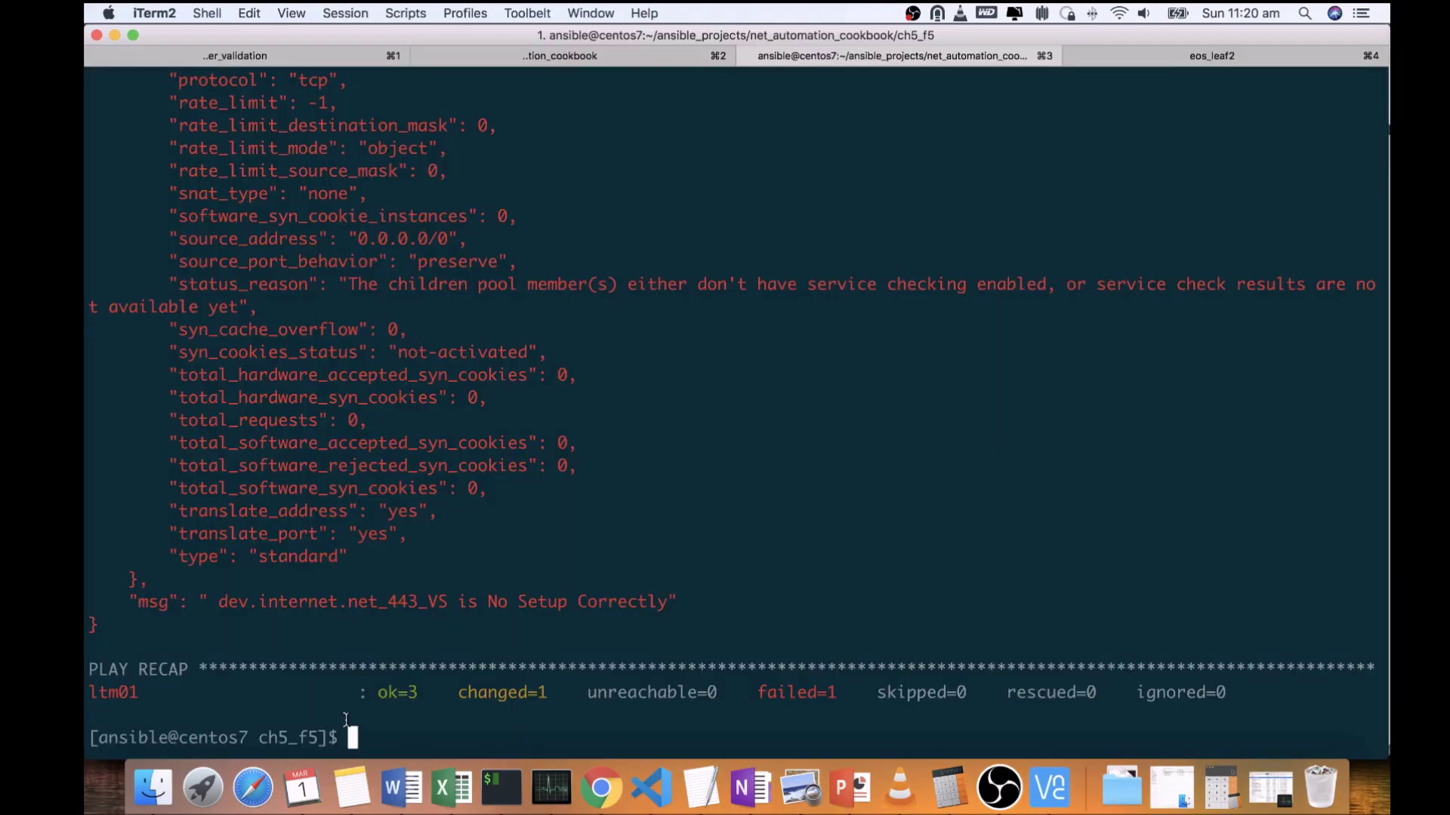
key("Return")
key("Up")
key("Return")
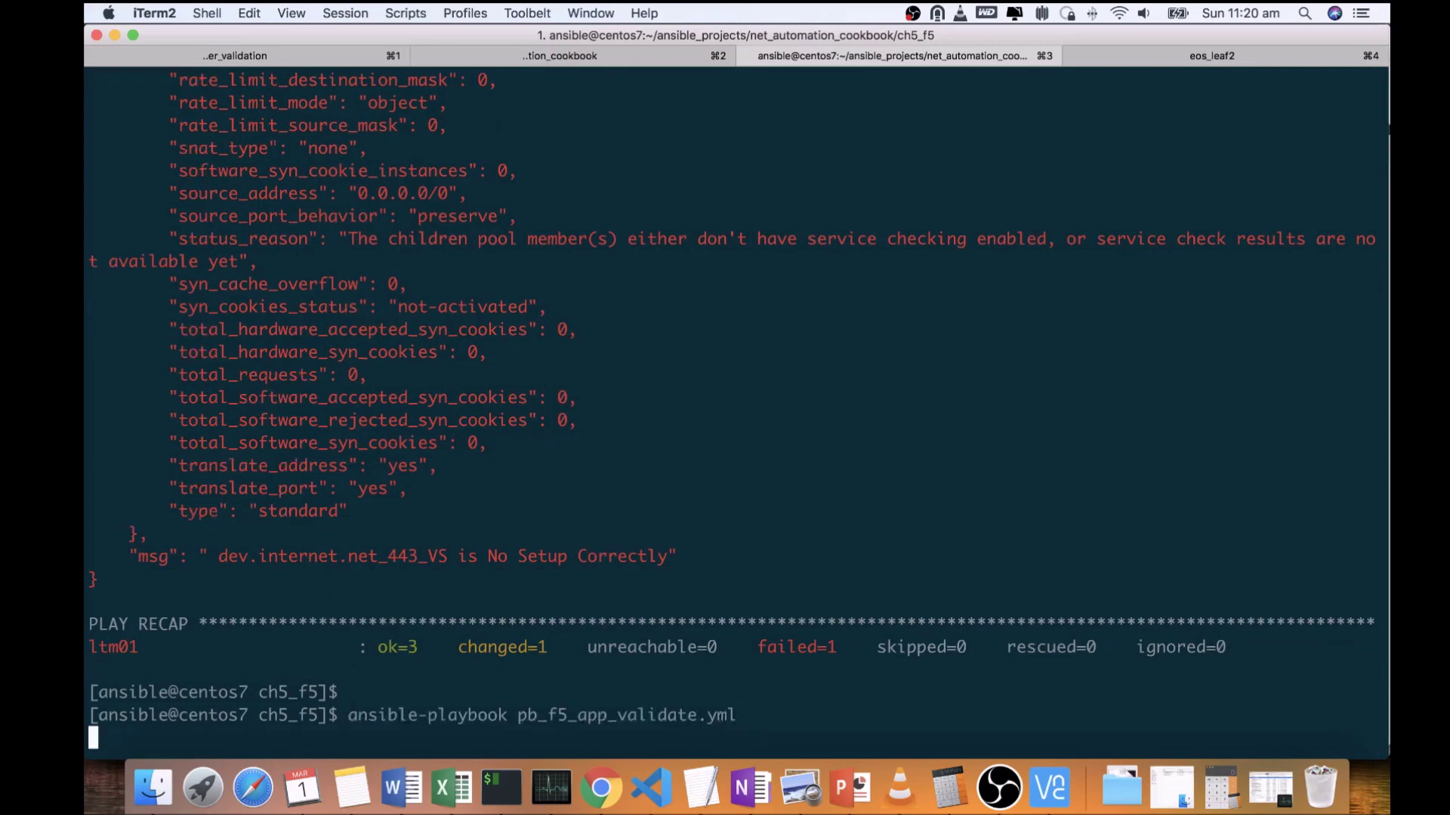